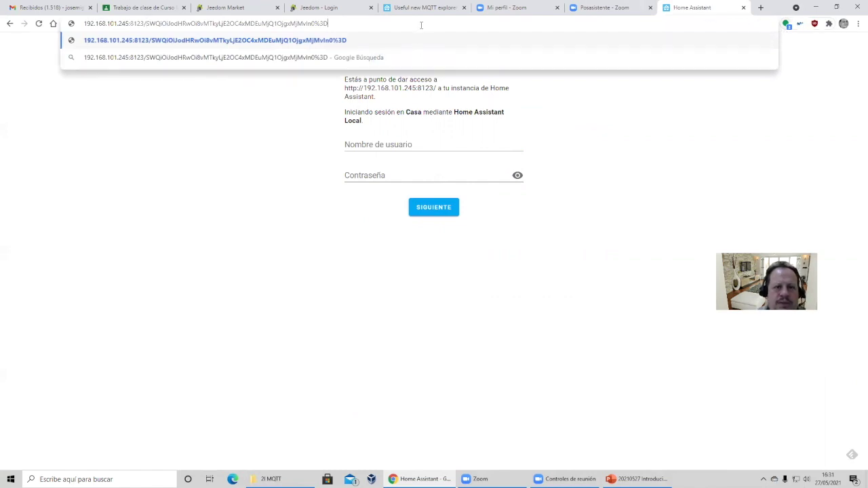
Trim the login address down to the base URL to load the Home Assistant sign-in page
key("BackSpace")
key("BackSpace")
key("BackSpace")
key("BackSpace")
key("BackSpace")
key("BackSpace")
key("BackSpace")
key("BackSpace")
key("BackSpace")
key("BackSpace")
key("BackSpace")
key("BackSpace")
key("BackSpace")
key("BackSpace")
key("BackSpace")
key("BackSpace")
key("BackSpace")
key("BackSpace")
key("BackSpace")
key("BackSpace")
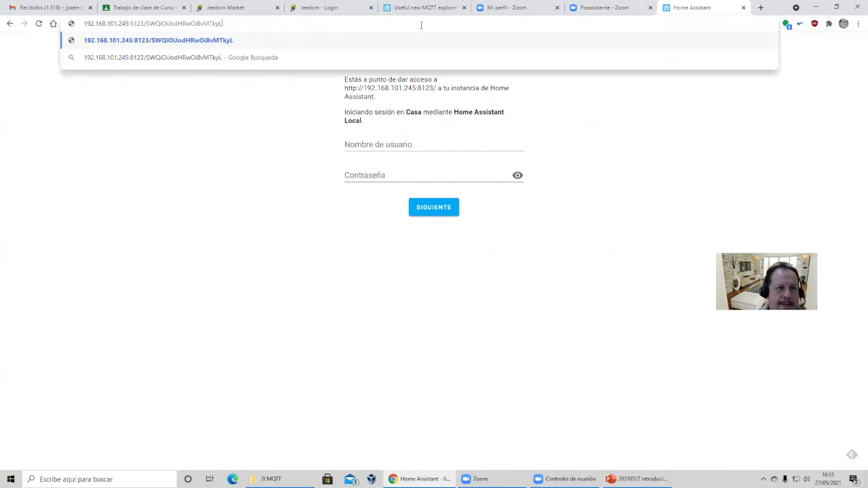
key("BackSpace")
key("BackSpace")
key("BackSpace")
key("BackSpace")
key("BackSpace")
key("BackSpace")
key("BackSpace")
key("BackSpace")
key("Return")
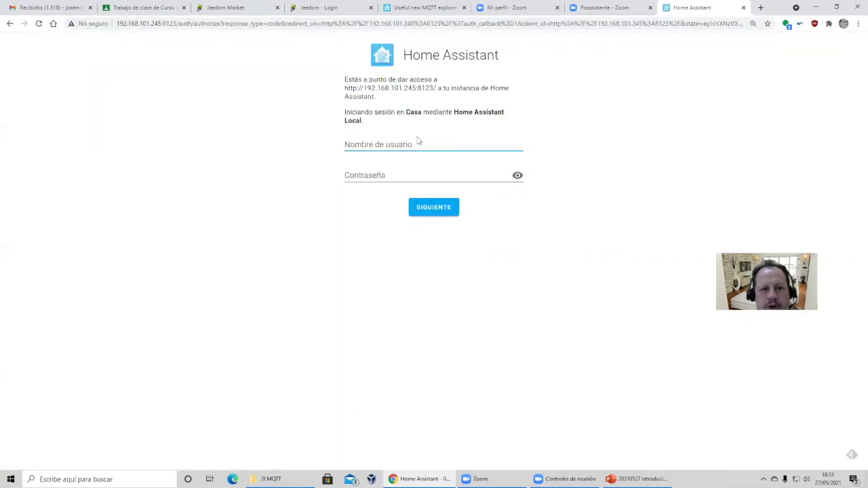
Sign in to Home Assistant with the account's username and password
type("c")
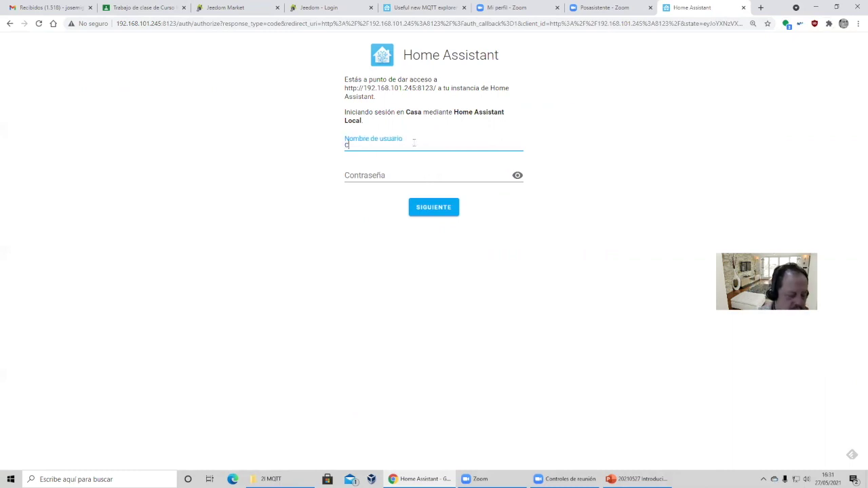
type("hyemmychemy")
key("Tab")
type("•••")
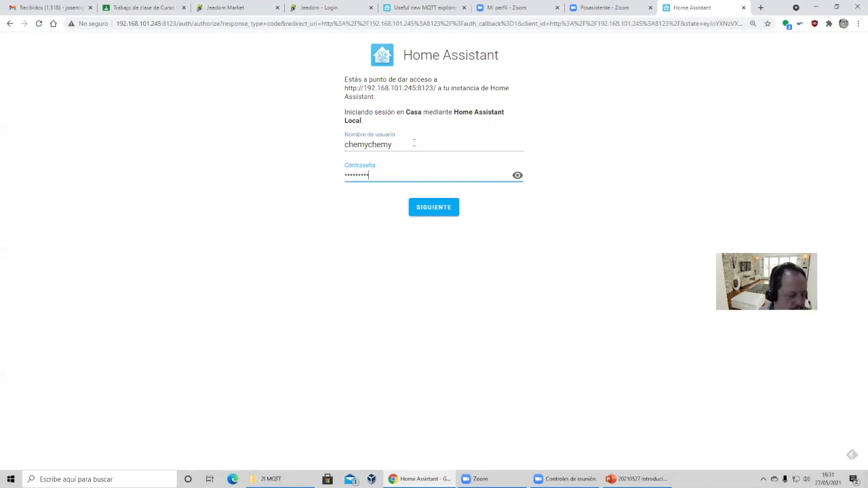
key("Return")
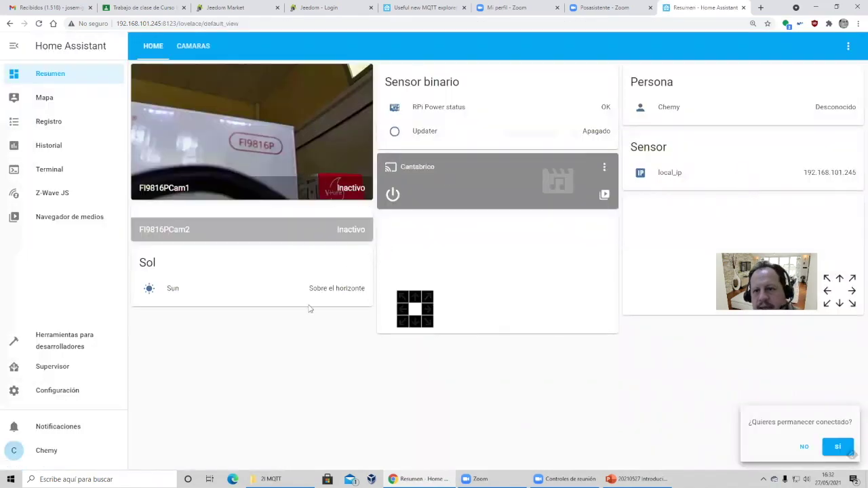
Open the Z-Wave JS to MQTT add-on from Supervisor and show its Z-Wave JS control panel
left_click(54, 374)
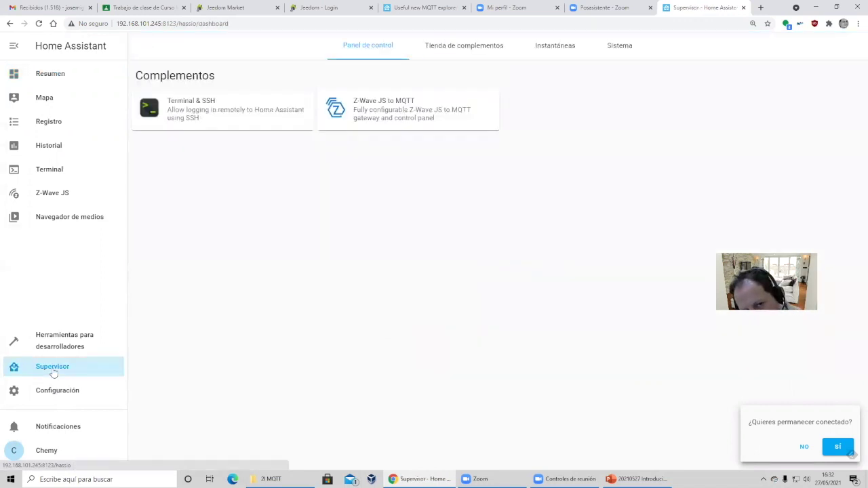
left_click(385, 107)
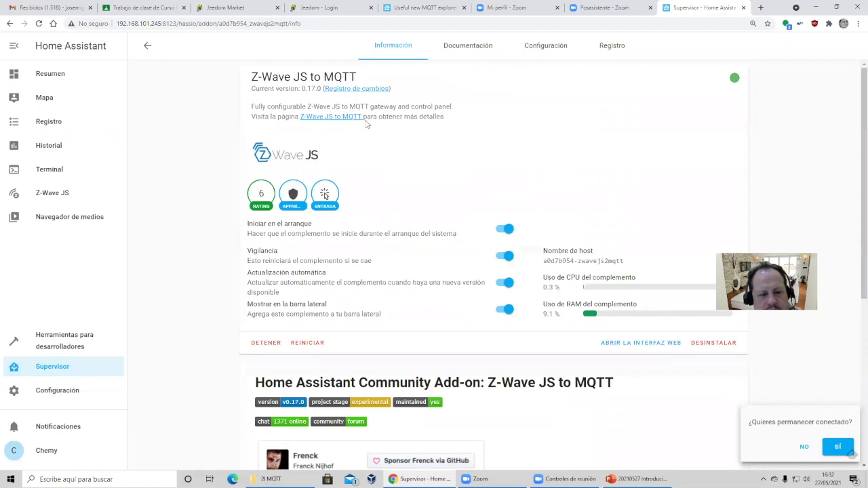
left_click(75, 393)
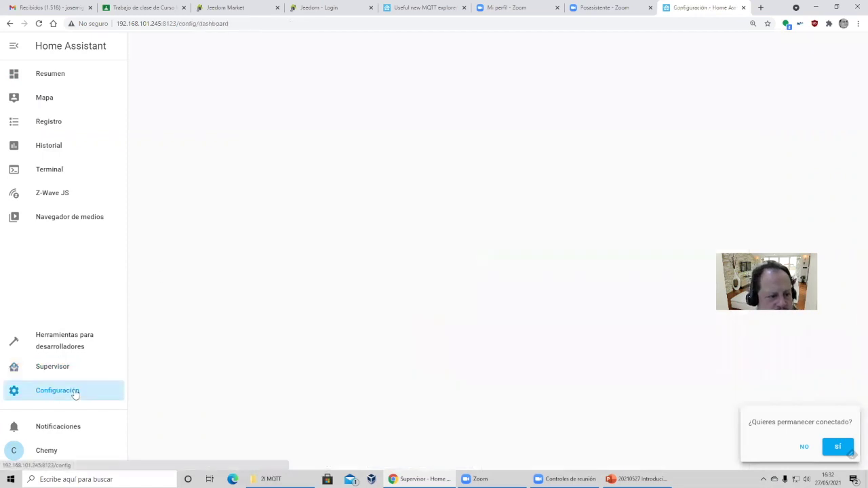
left_click(52, 196)
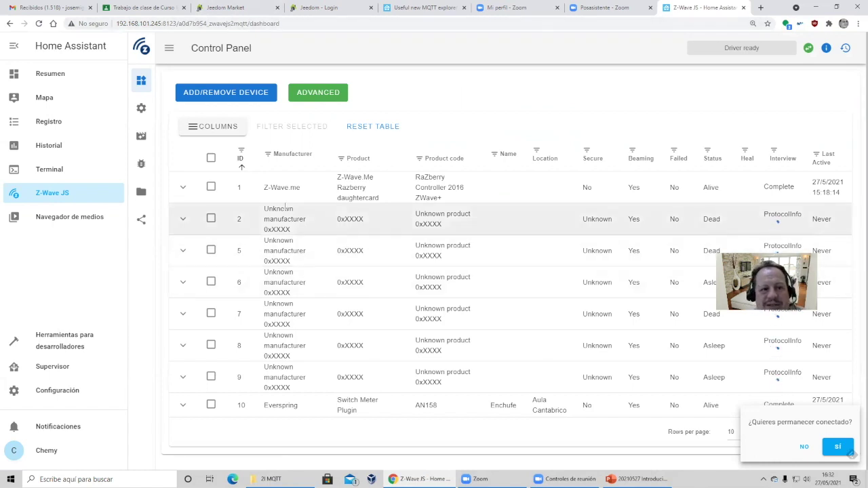
left_click(242, 92)
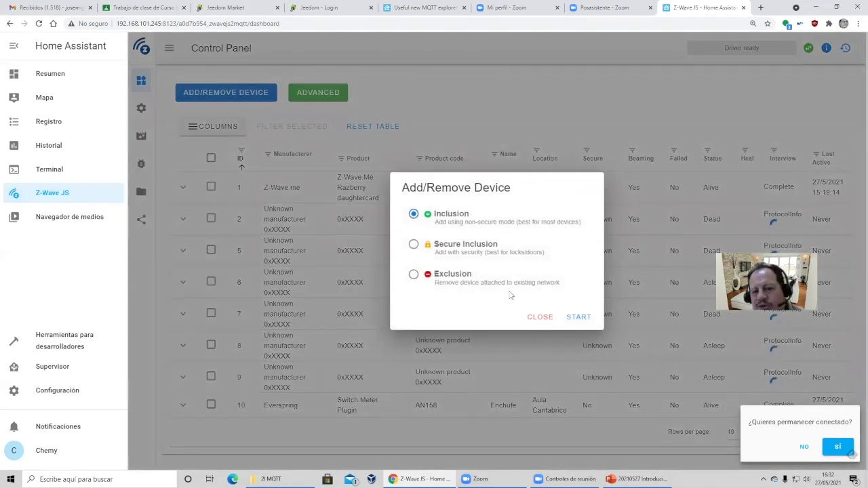
left_click(538, 318)
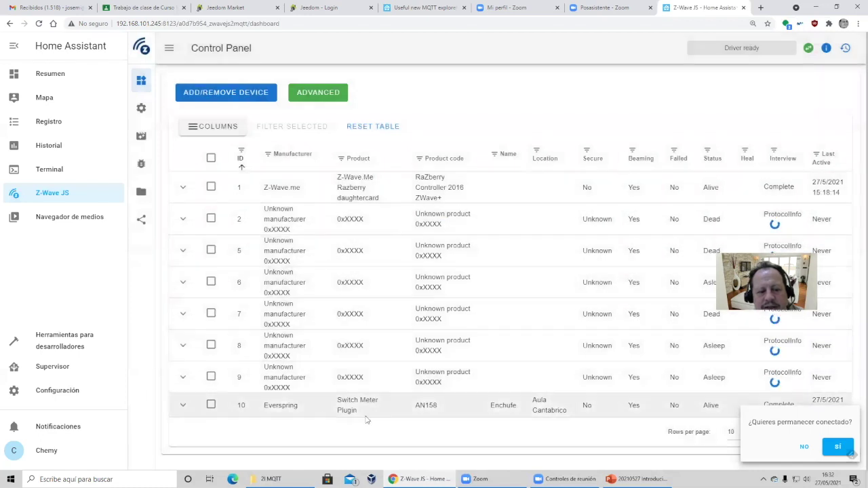
left_click(838, 451)
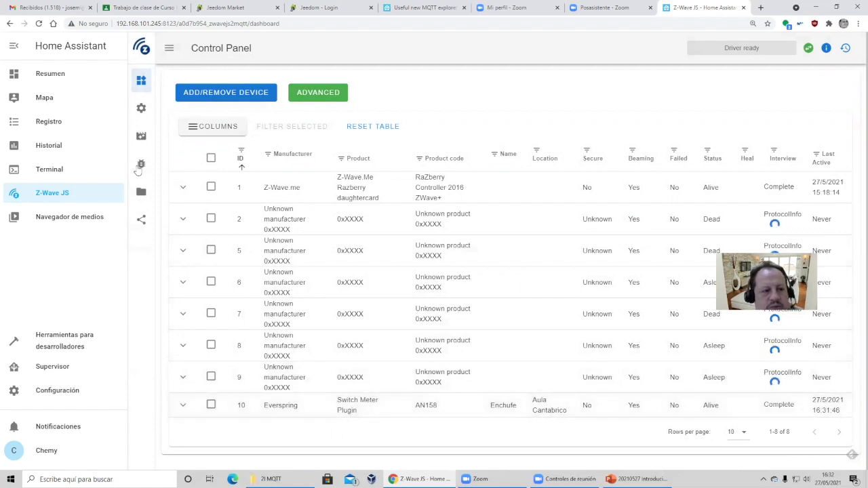
left_click(141, 108)
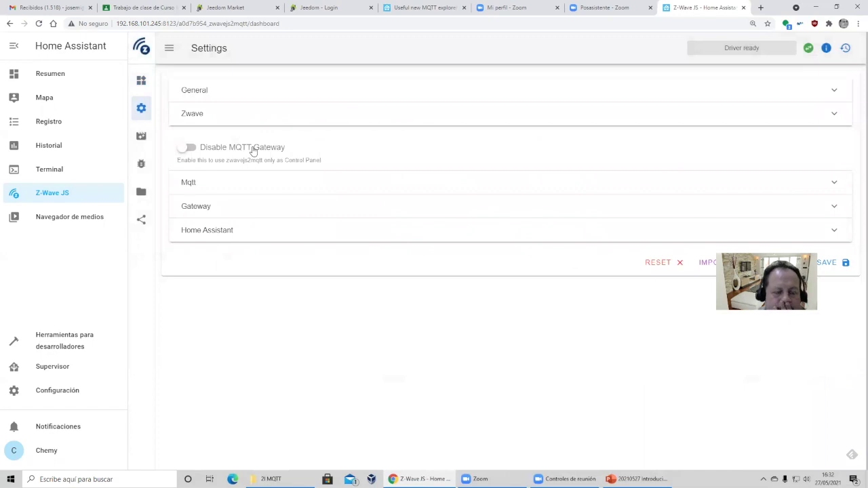
left_click(309, 91)
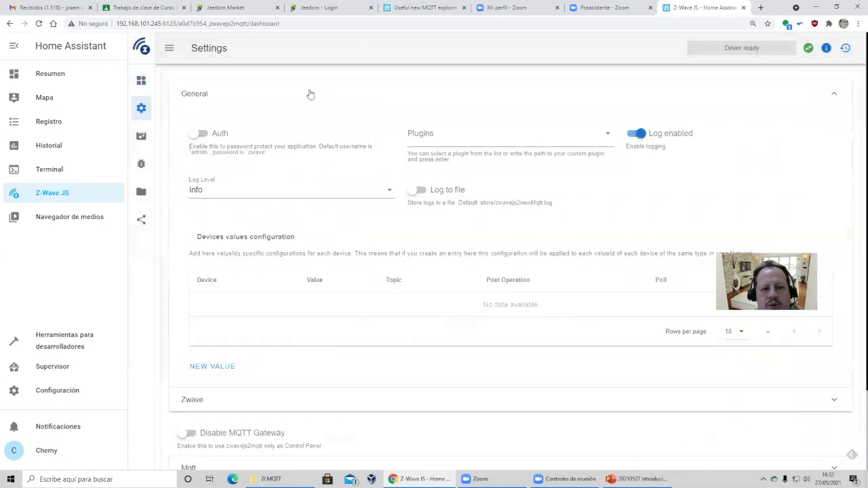
scroll(324, 165, "down", 2)
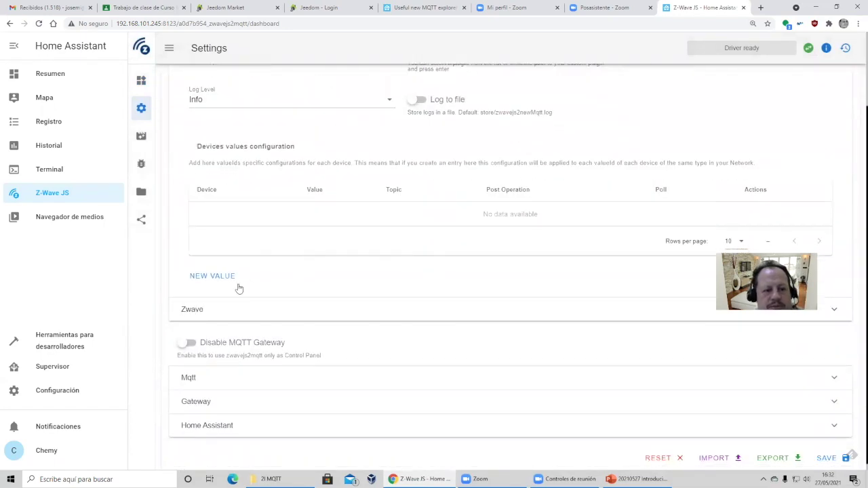
left_click(242, 310)
scroll(325, 305, "down", 2)
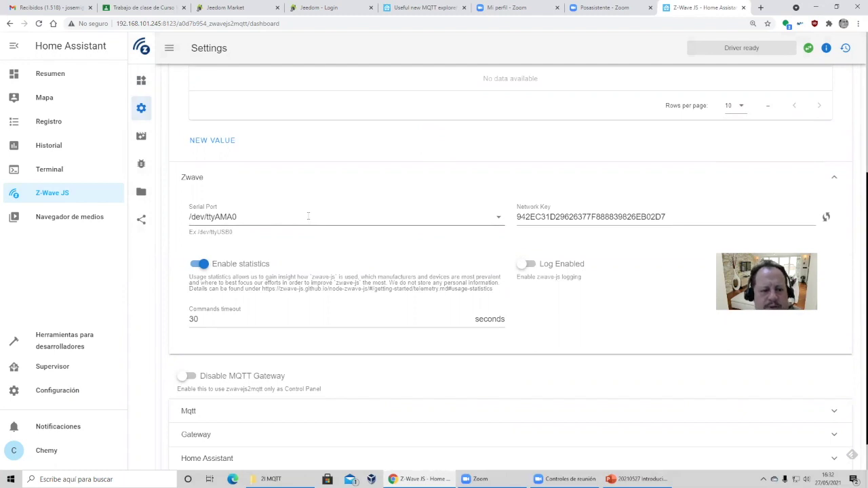
scroll(308, 216, "down", 1)
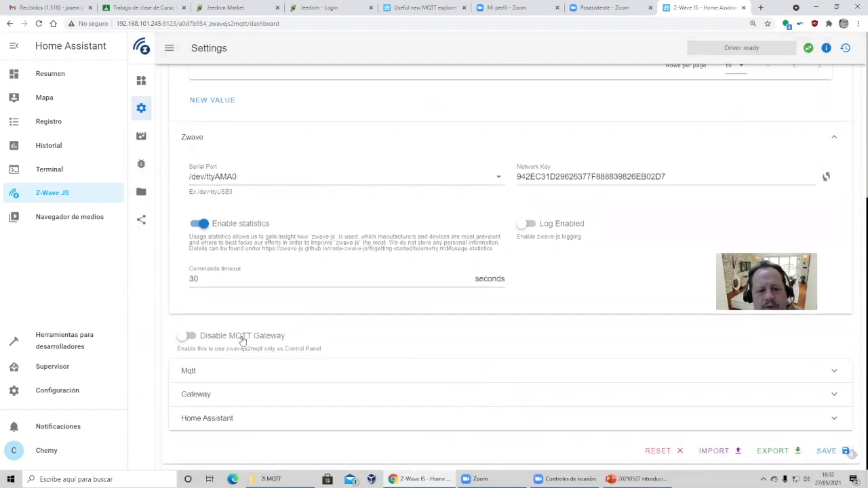
left_click(254, 380)
scroll(285, 352, "down", 5)
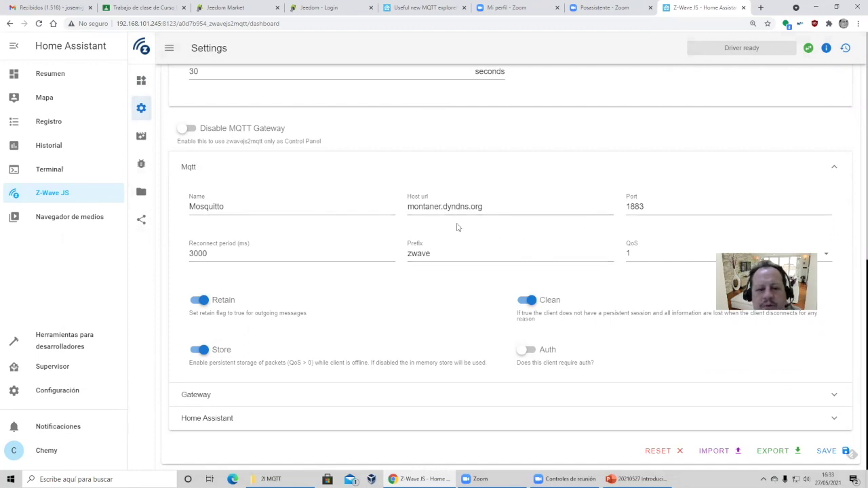
left_click(245, 398)
scroll(293, 364, "up", 10)
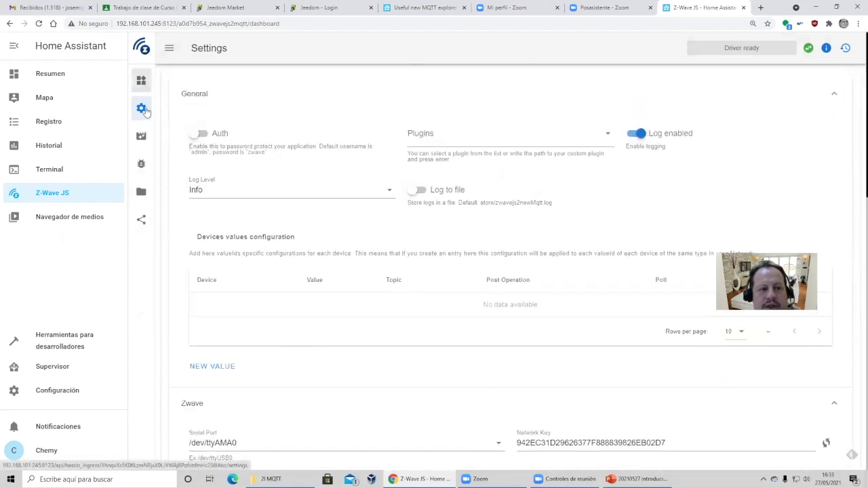
left_click(141, 80)
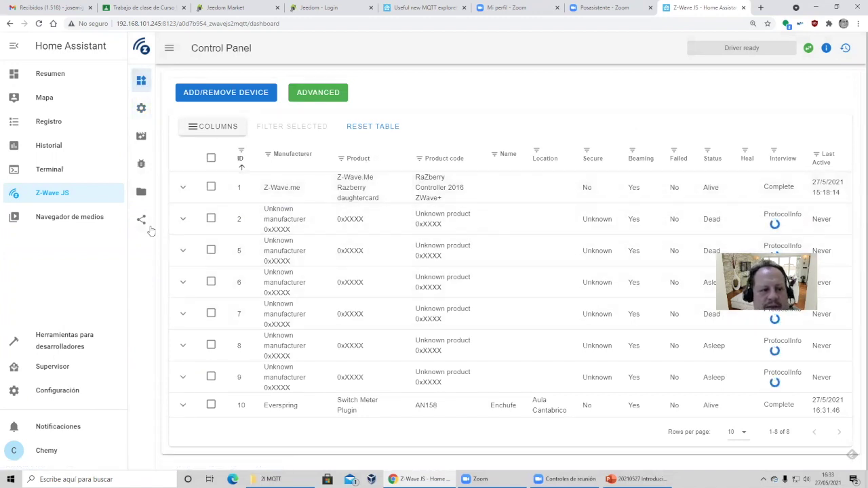
Show the Z-Wave network graph of the controller and nodes, then return to PowerPoint
left_click(142, 222)
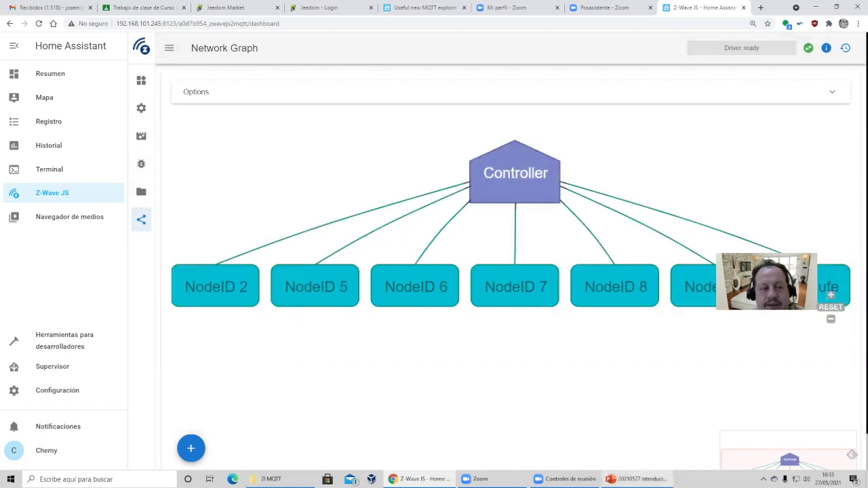
left_click(637, 479)
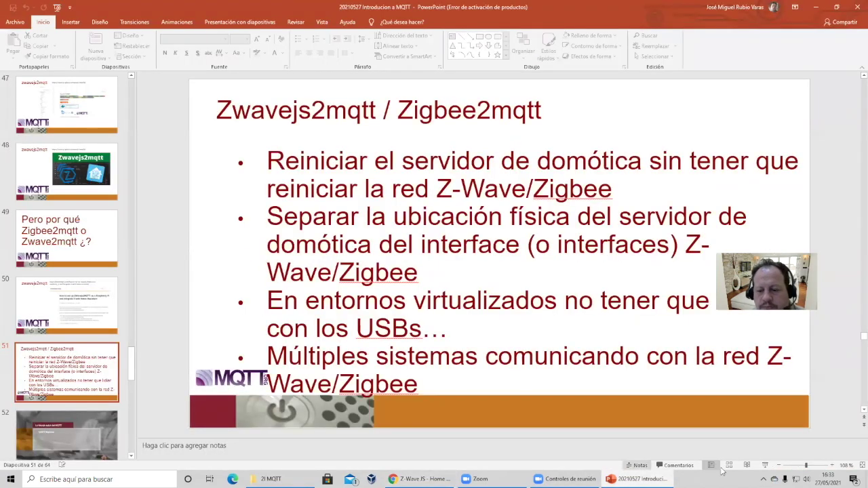
Present from slide 51 through the MQTT Explorer slide, then end the slideshow
left_click(766, 466)
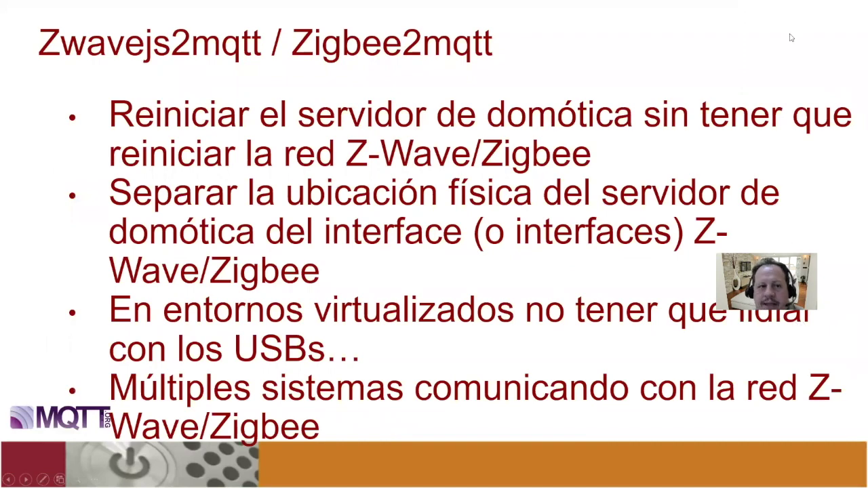
left_click(403, 219)
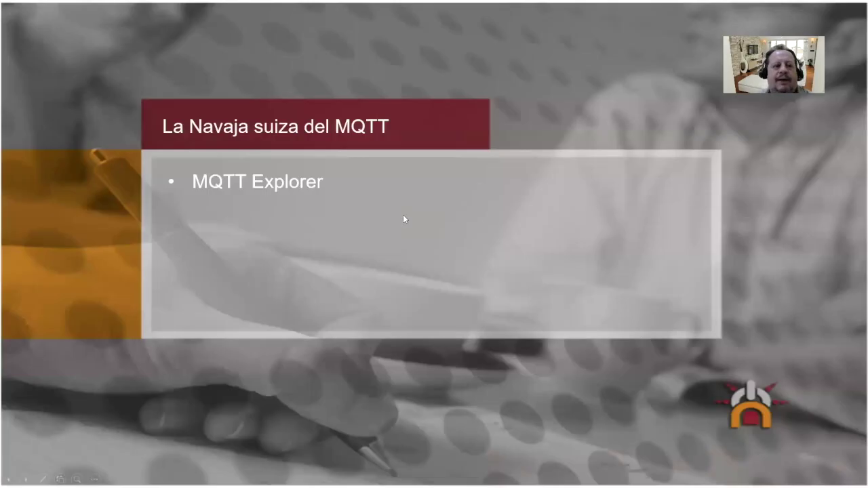
left_click(403, 219)
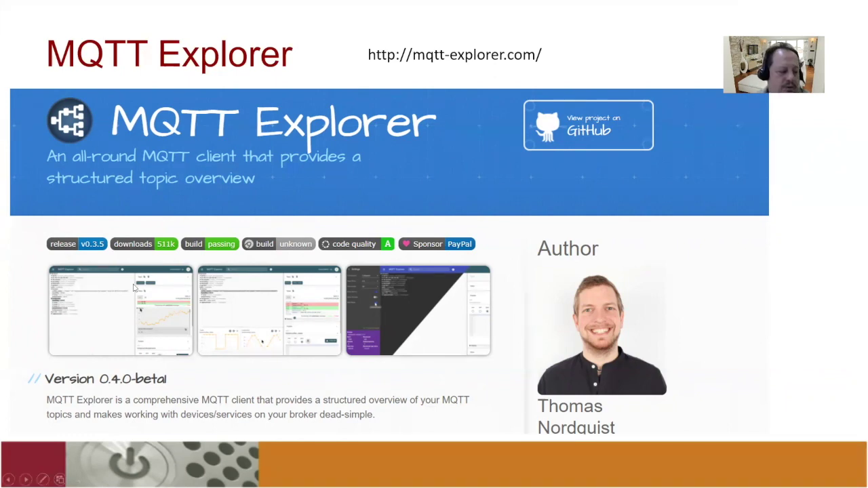
key("Escape")
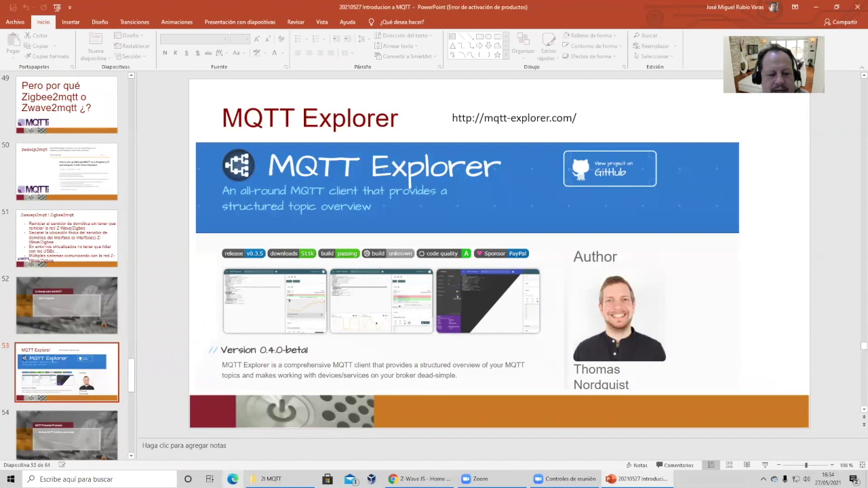
Launch MQTT Explorer from Windows search
key("super+s")
type("ma")
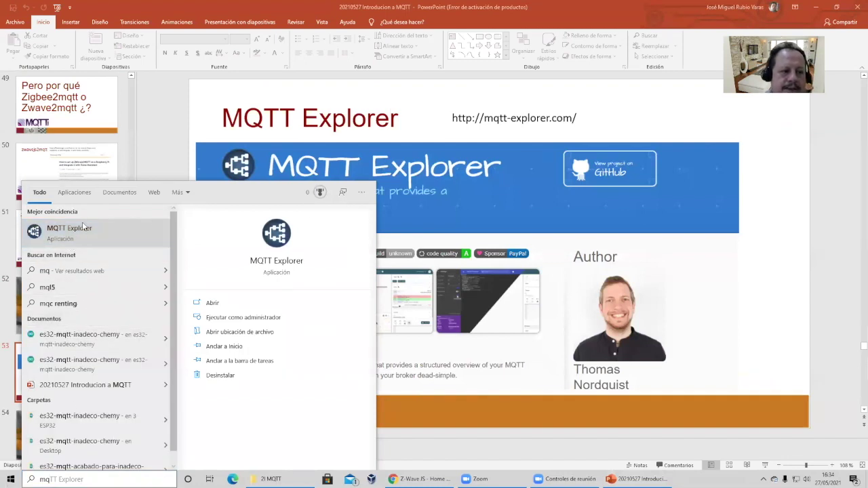
left_click(83, 230)
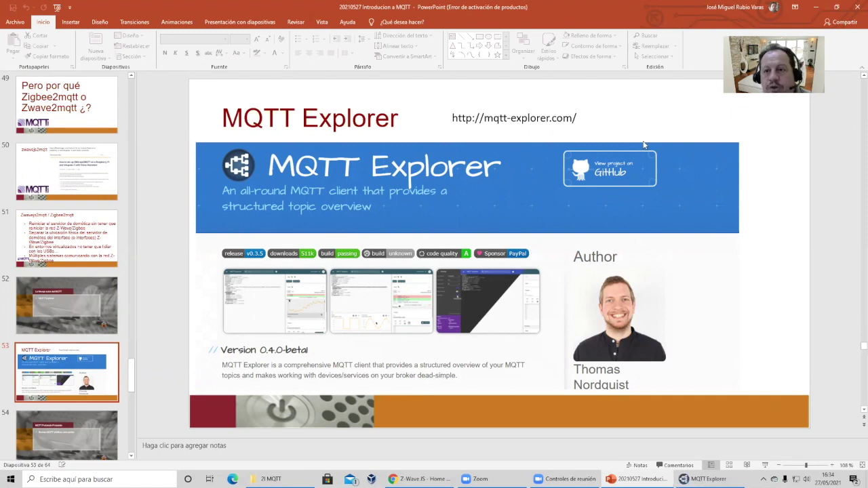
Add a 'montaner on fire' connection to host montaner.dyndns.org and connect
left_click(817, 7)
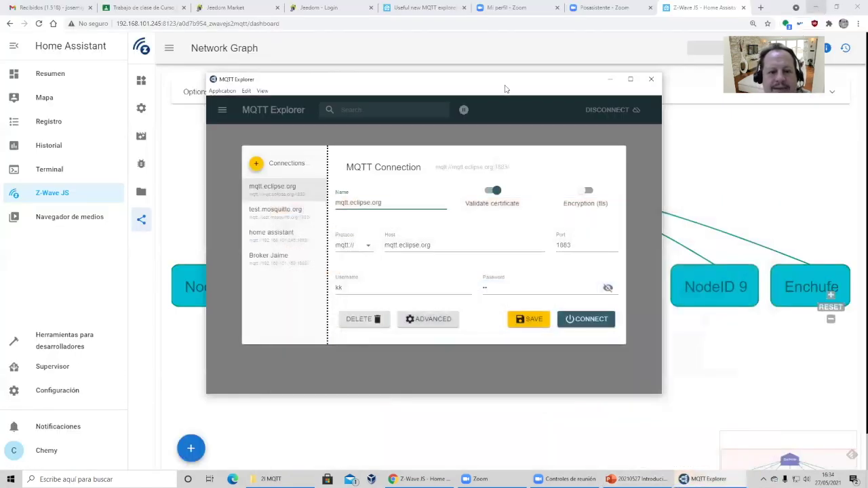
left_click_drag(505, 88, 496, 69)
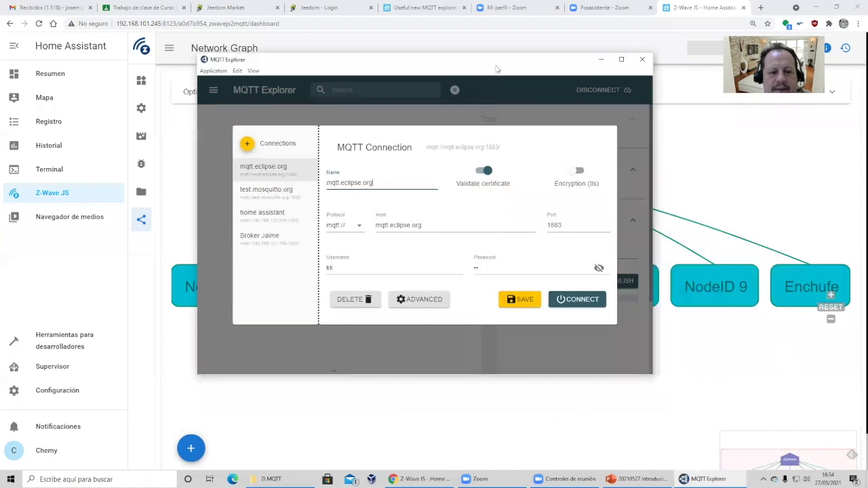
left_click(248, 145)
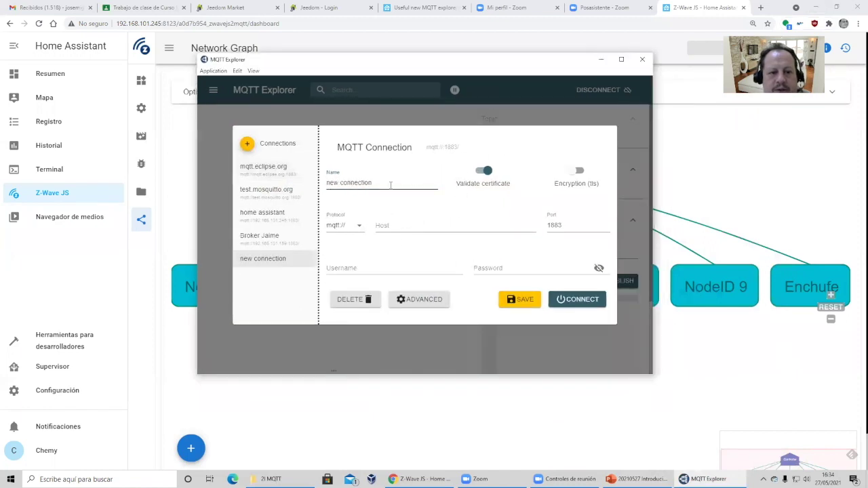
type("montaner")
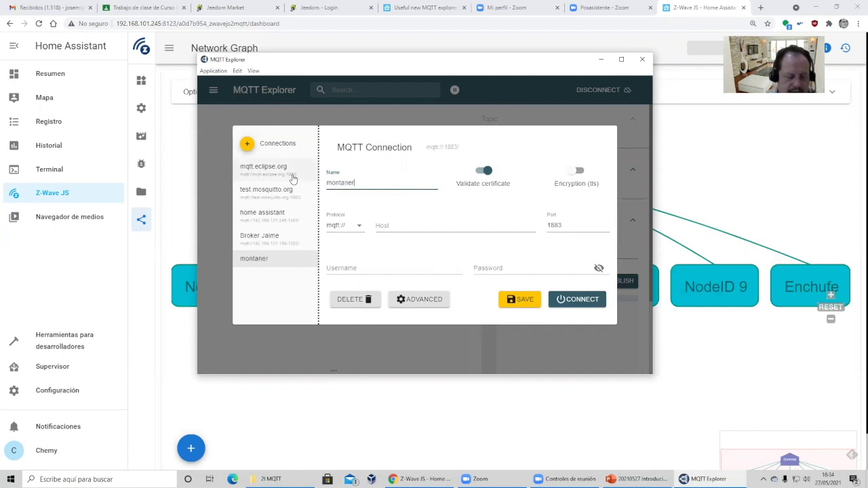
type(" on fire")
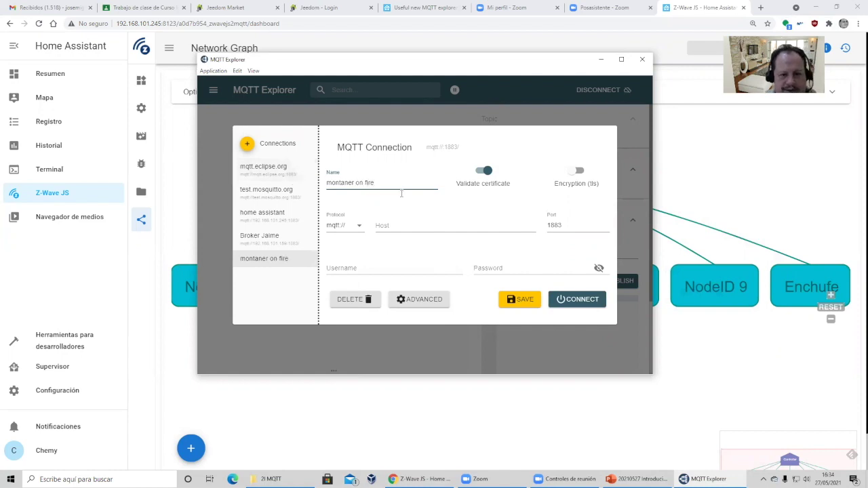
left_click(402, 224)
type("montaner")
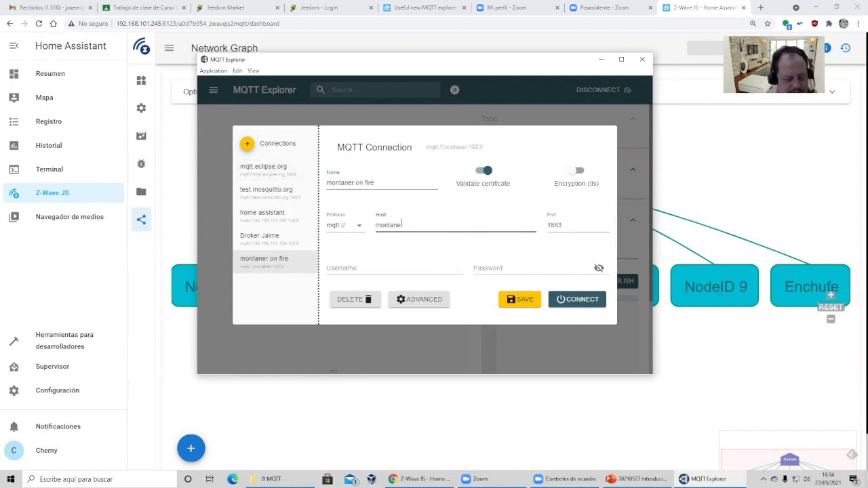
type(".d")
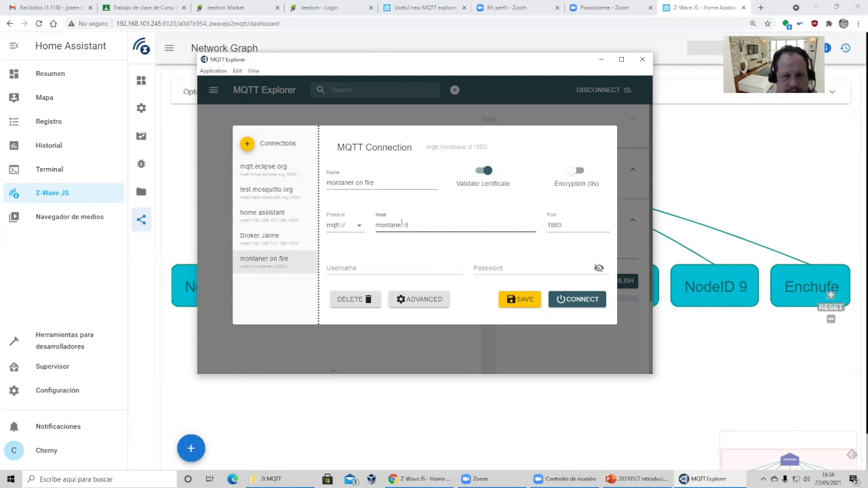
type("yn")
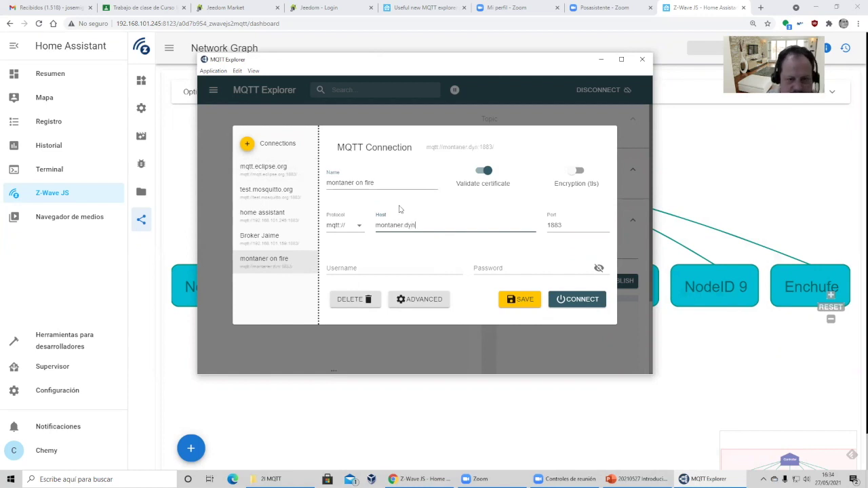
type("dns")
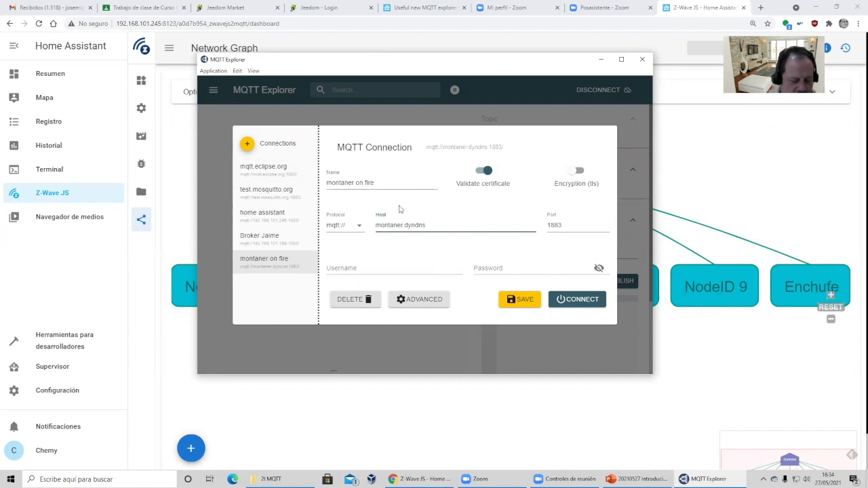
type(".org")
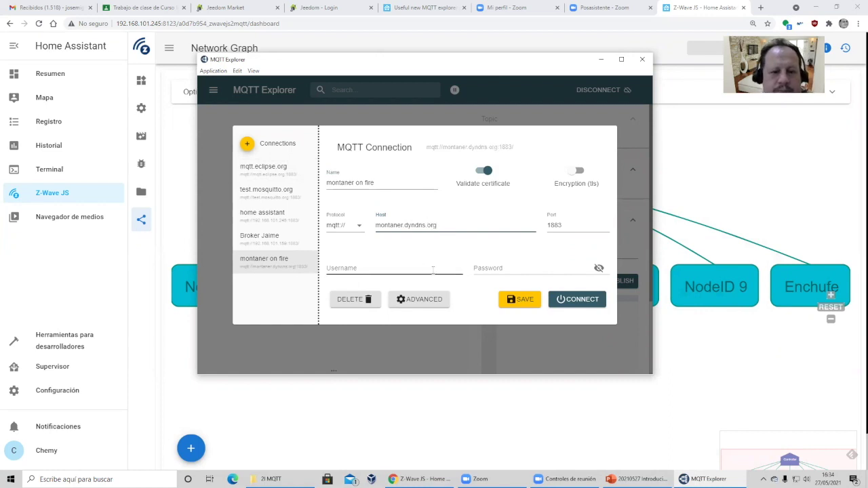
left_click(575, 299)
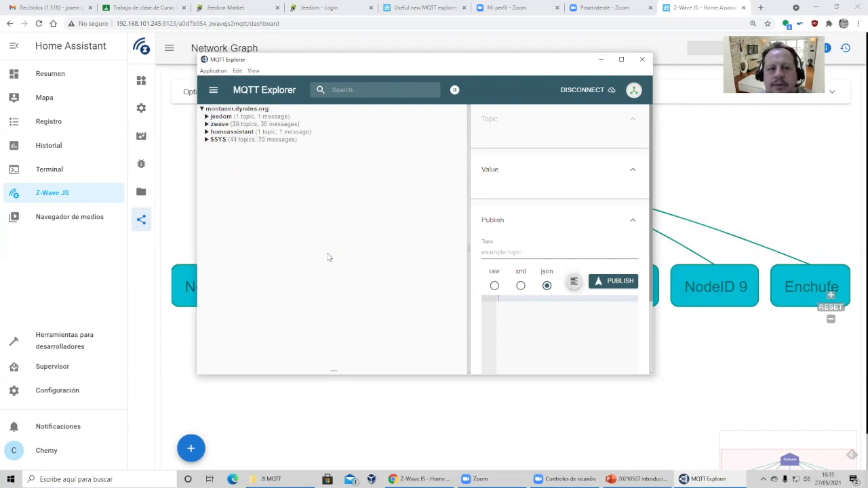
Expand the zwave and homeassistant topics, including switch nodeID_10, Enchufe and _EVENTS
left_click(207, 124)
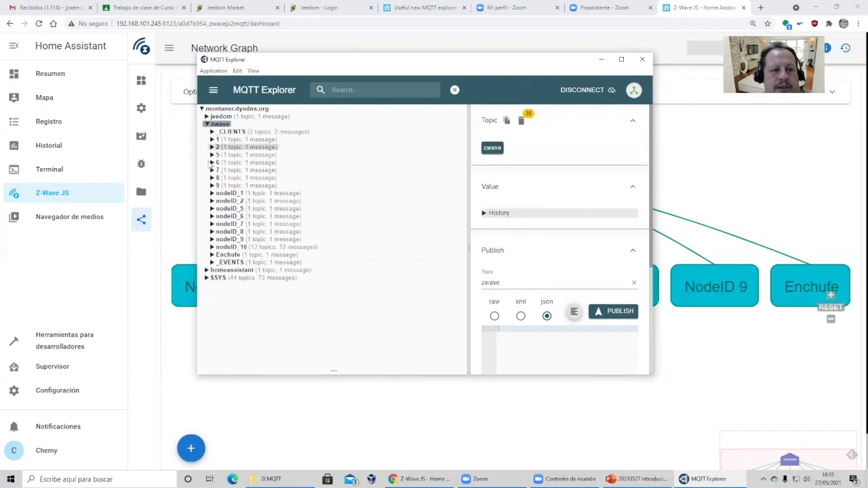
left_click(211, 270)
left_click(214, 278)
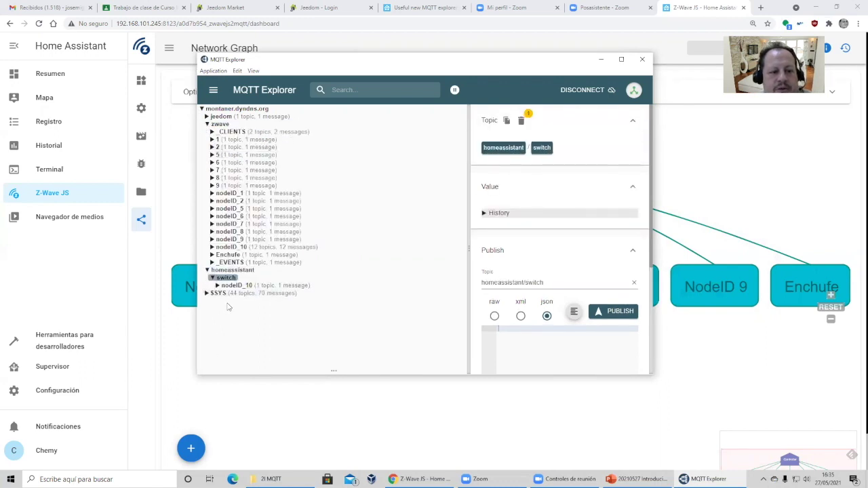
left_click(221, 285)
left_click(223, 293)
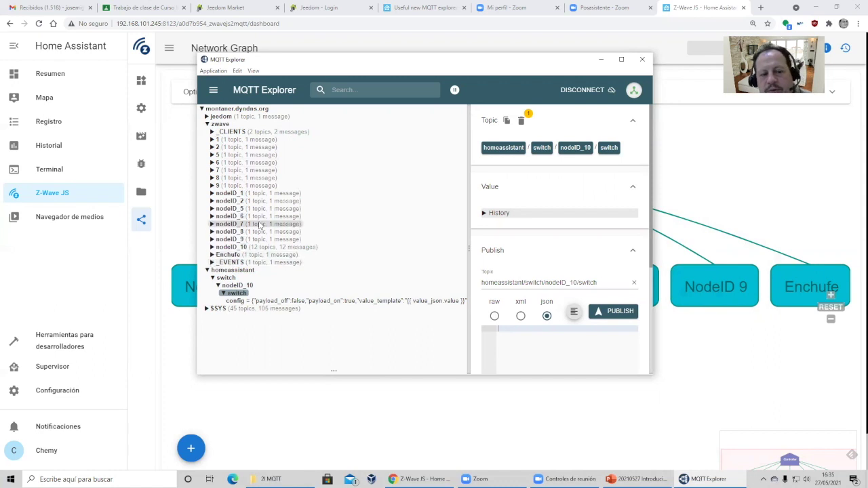
left_click(224, 255)
left_click(213, 271)
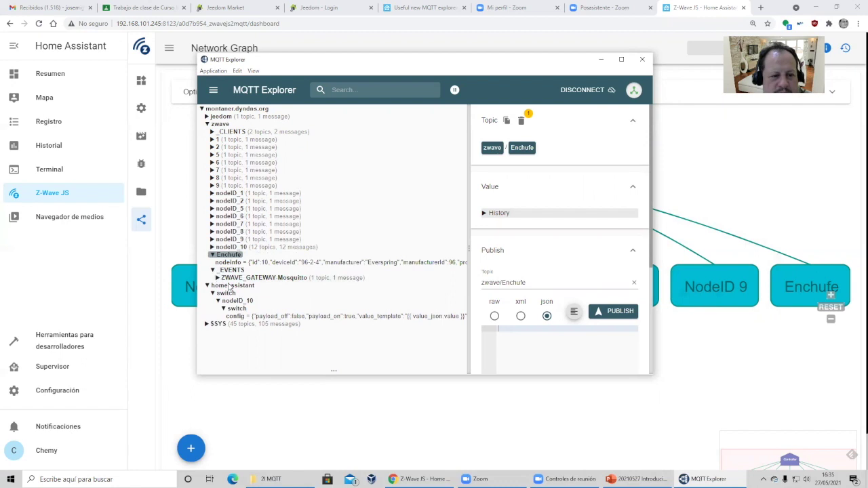
left_click(219, 279)
left_click(217, 279)
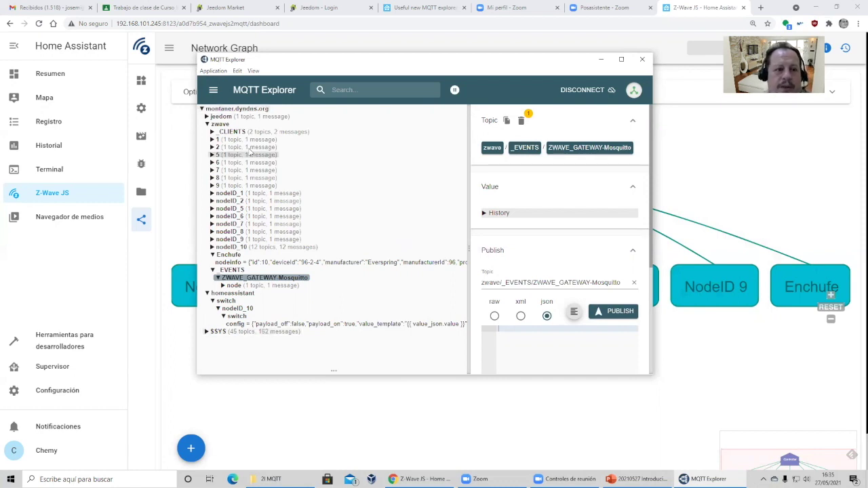
Collapse the zwave and homeassistant trees, disconnect from the broker, and switch to PowerPoint
left_click(207, 125)
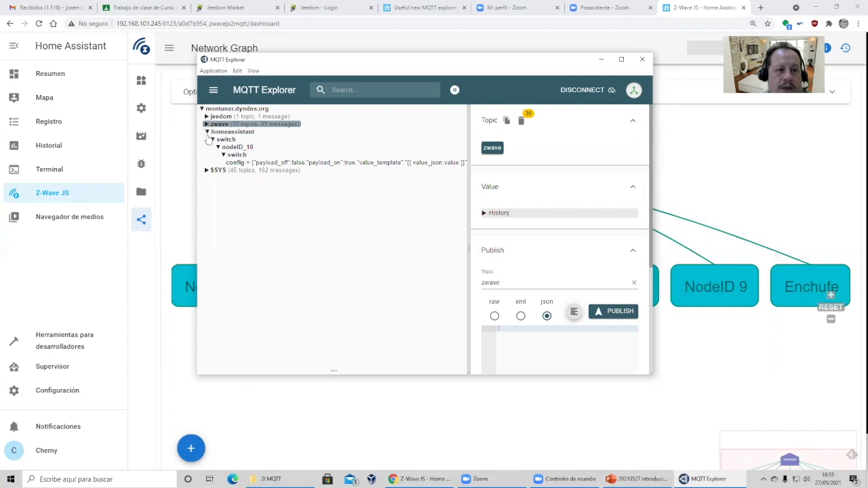
left_click(207, 132)
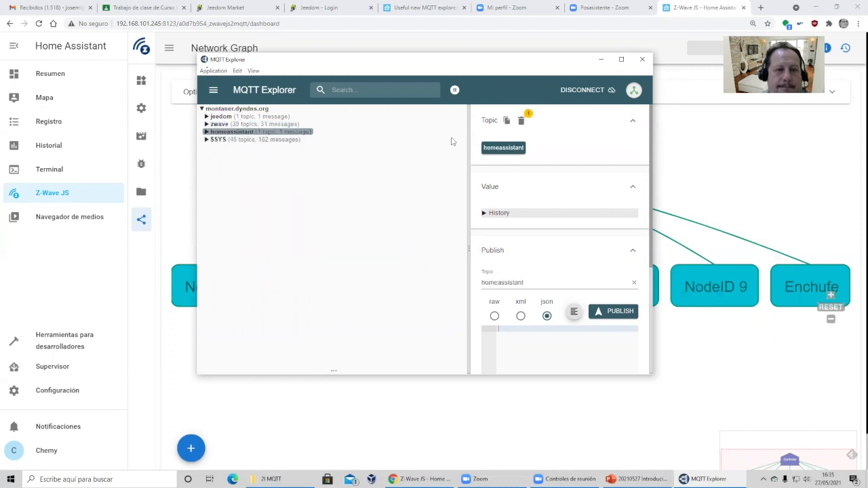
left_click(580, 90)
key("alt+Tab")
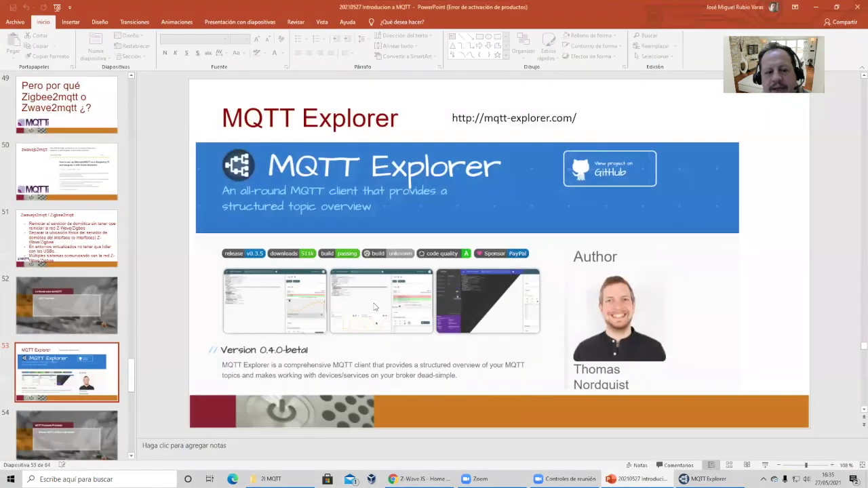
Restart the slideshow and advance to the 'MQTT Probando Probando' slide
left_click(763, 467)
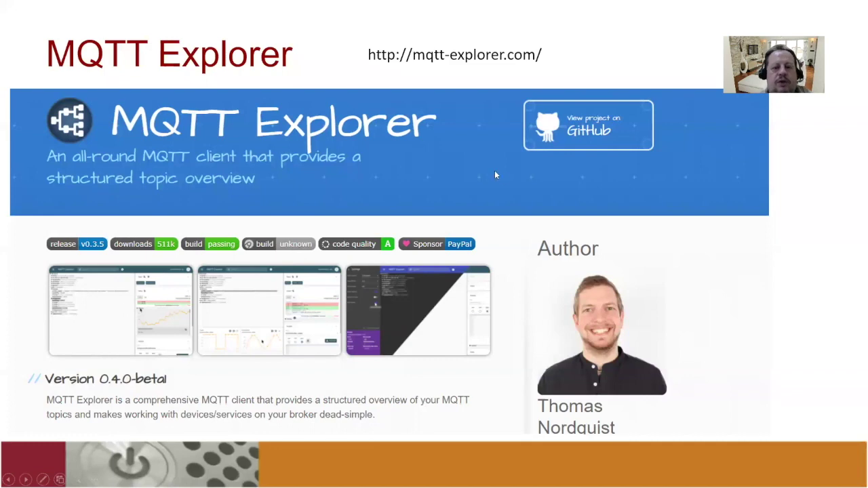
left_click(378, 180)
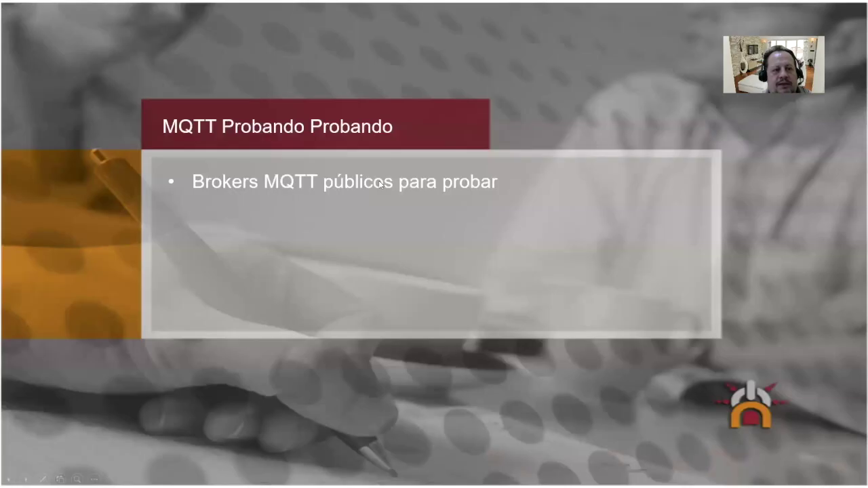
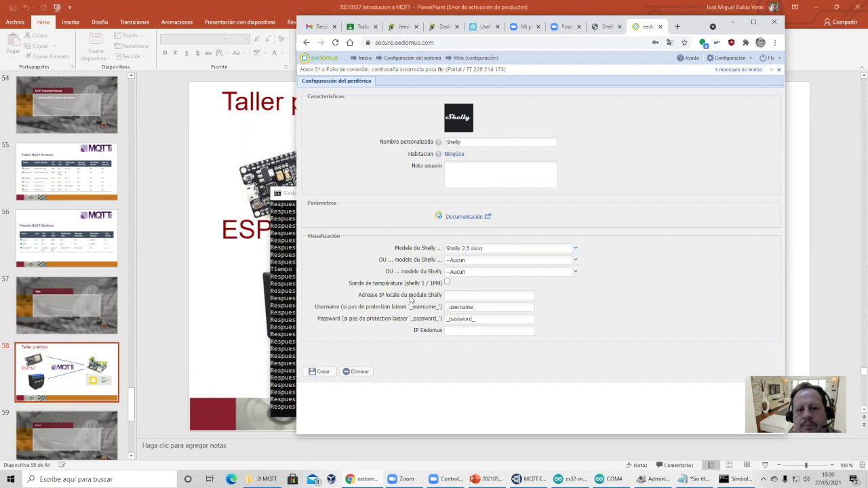
Read the Shelly's IP from its tab, enter 1292.168.101.197 in eedomus, then return to Inicio
left_click_drag(360, 296, 433, 309)
left_click(465, 297)
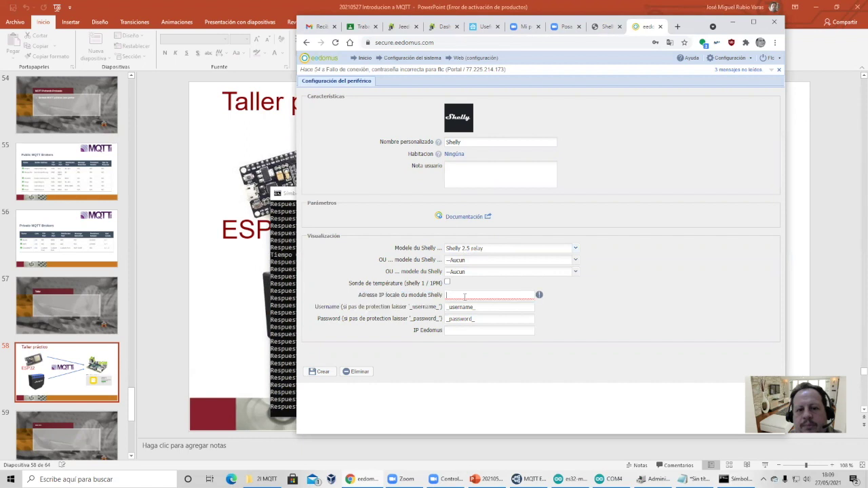
left_click(605, 28)
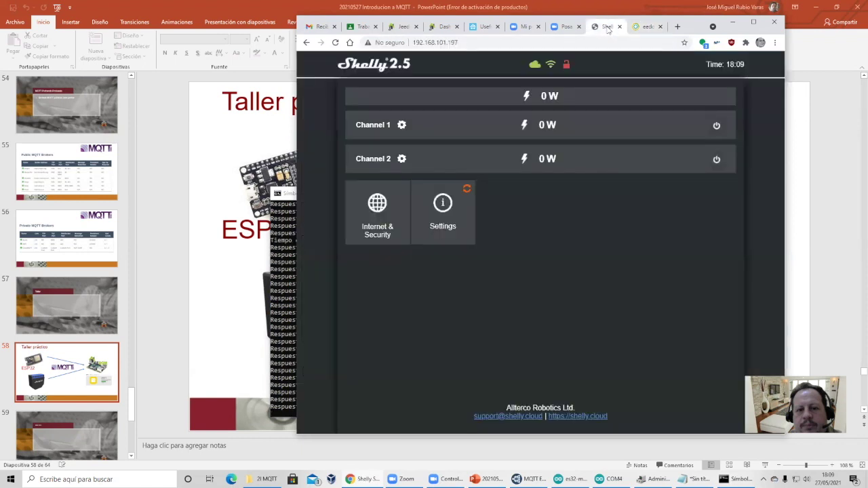
left_click(644, 27)
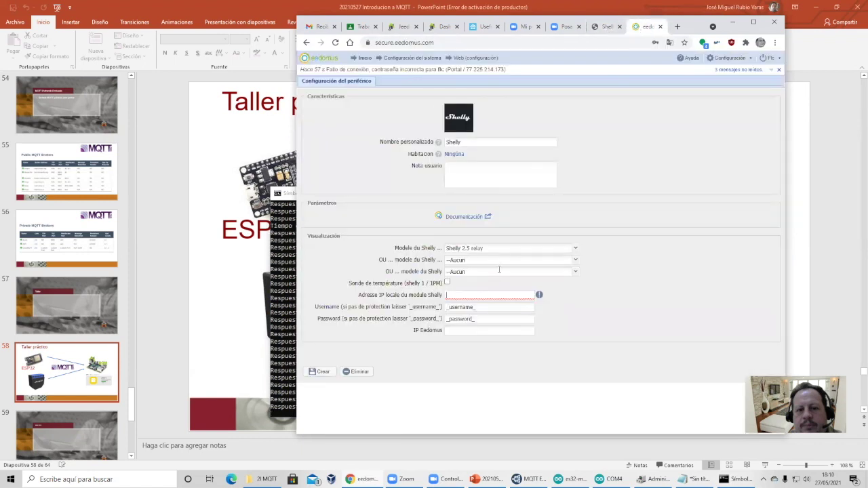
type("12")
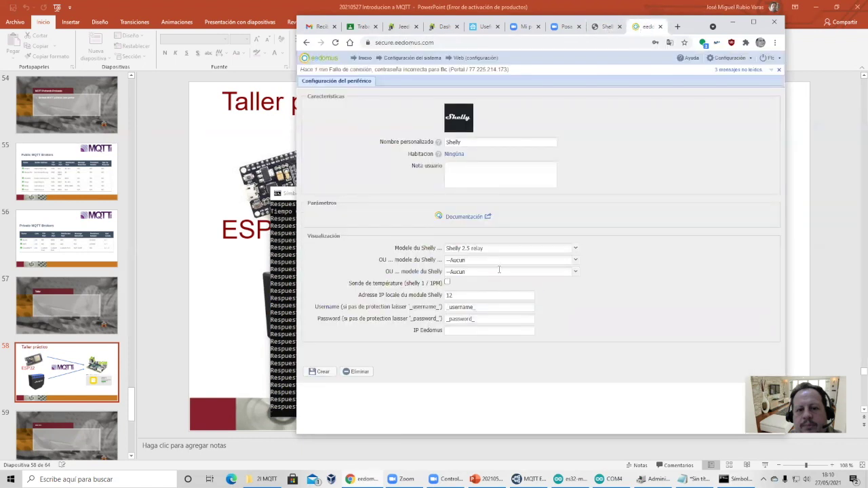
type("92.168.101.197")
left_click(365, 57)
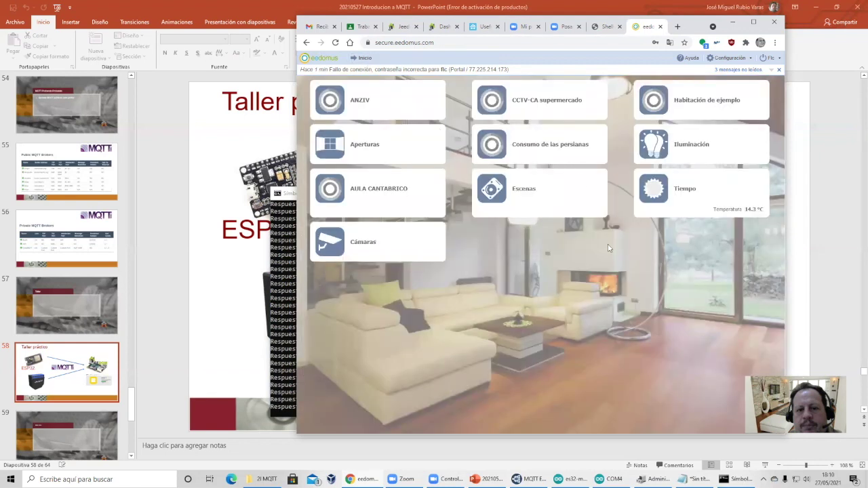
Turn off the Shelly 2.5 Commande 2 relay in AULA CANTABRICO and dismiss the notification
left_click(328, 193)
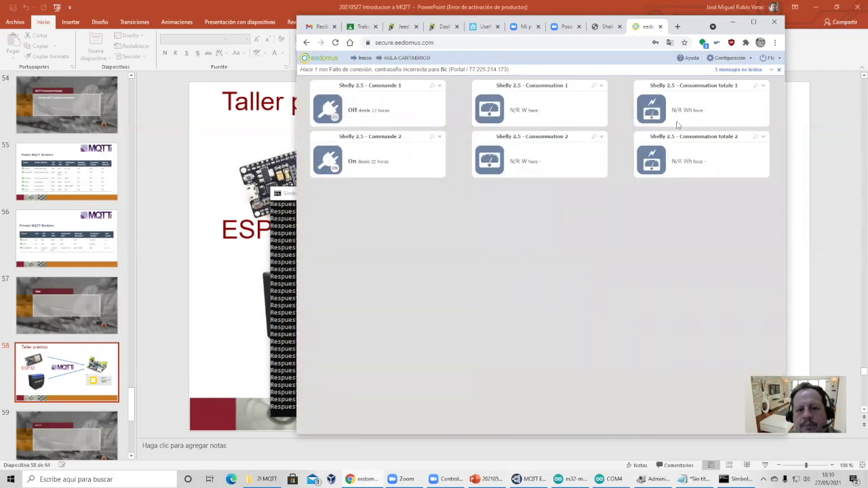
left_click(339, 187)
mouse_move(328, 124)
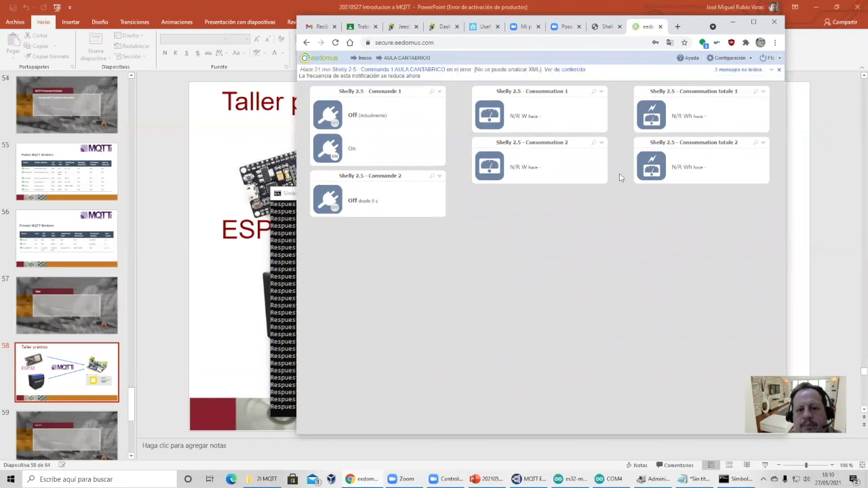
left_click(779, 70)
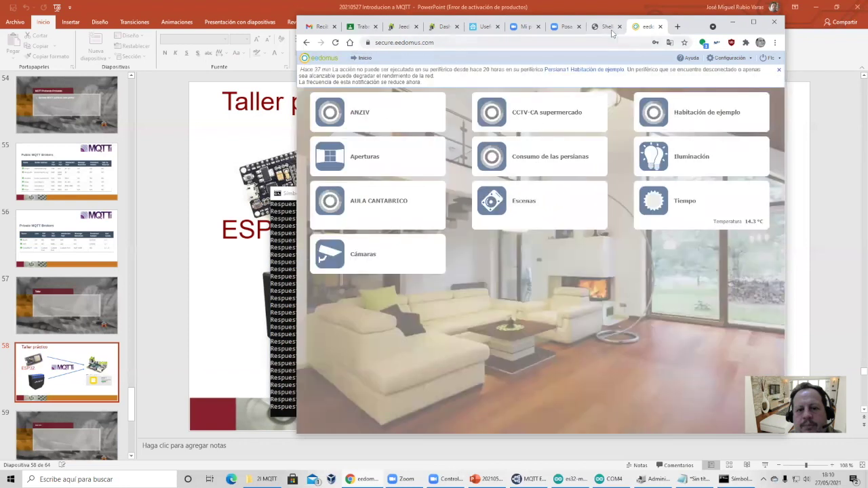
left_click(609, 28)
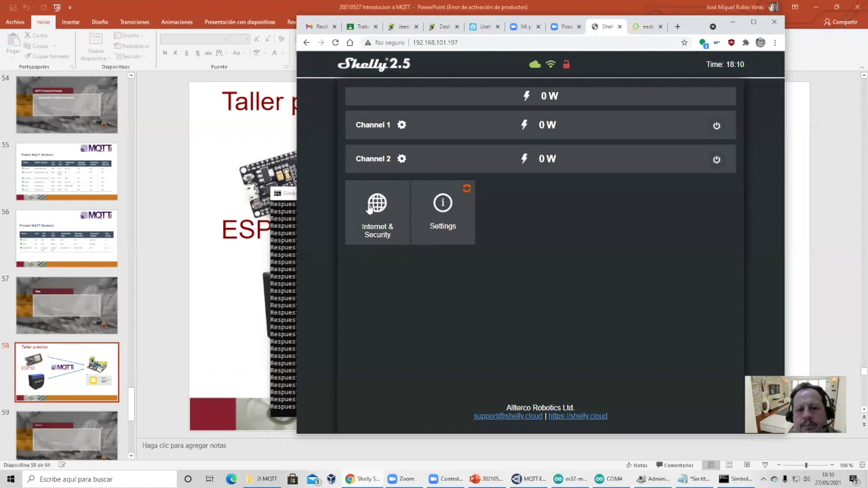
Under Internet & Security's advanced developer settings, enable action execution via MQTT and review server, prefix, timeout
left_click(370, 209)
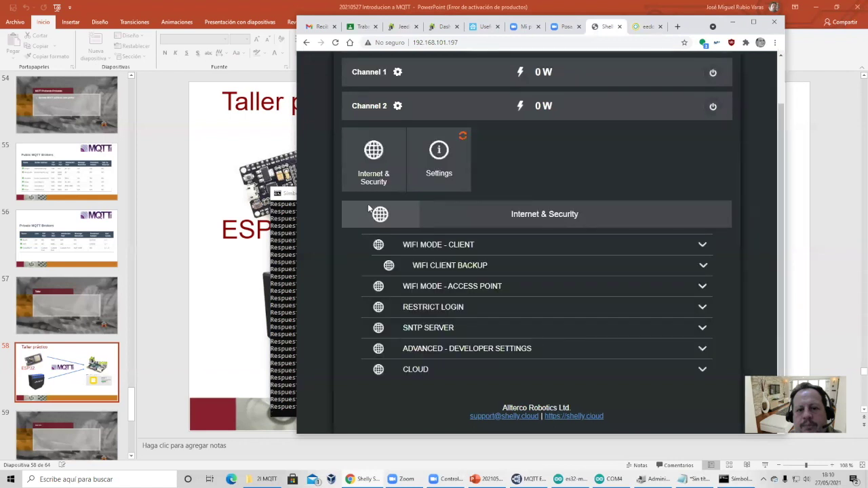
left_click(701, 352)
scroll(463, 241, "down", 2)
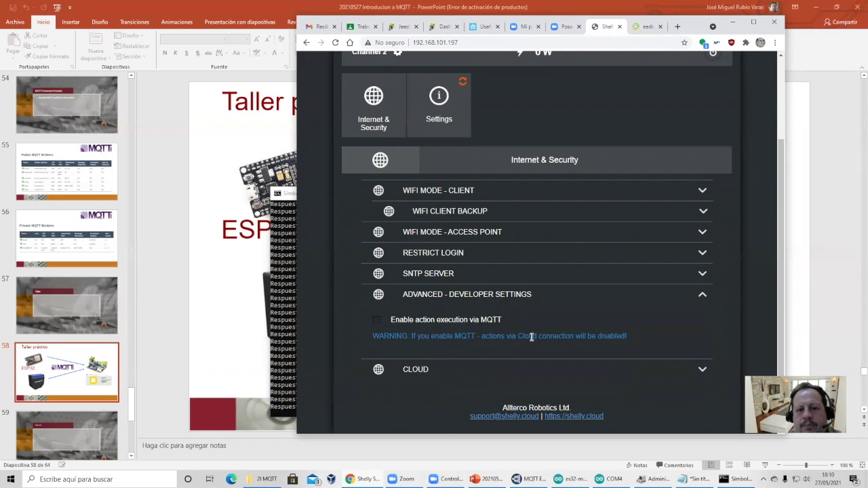
left_click_drag(477, 338, 562, 337)
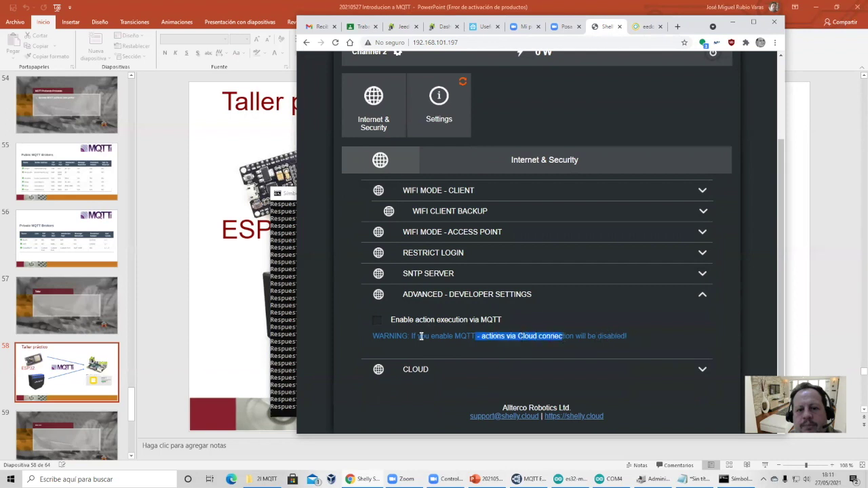
left_click(376, 321)
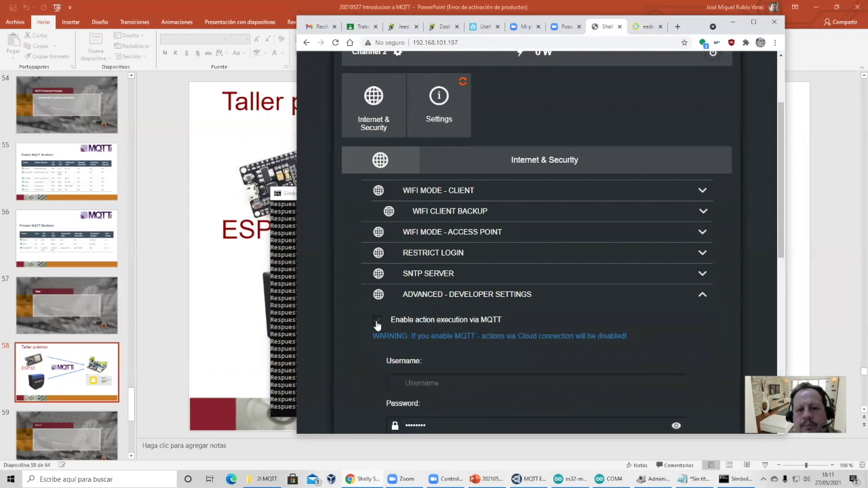
scroll(416, 313, "down", 2)
scroll(416, 313, "down", 2)
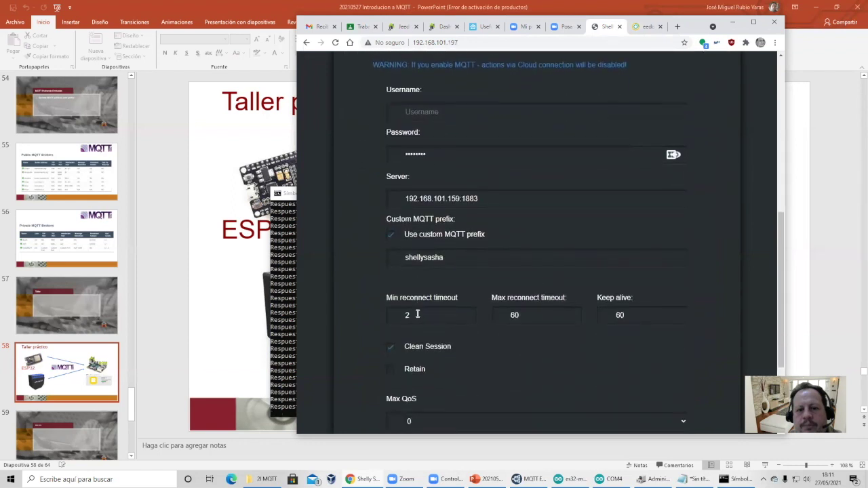
scroll(417, 313, "up", 1)
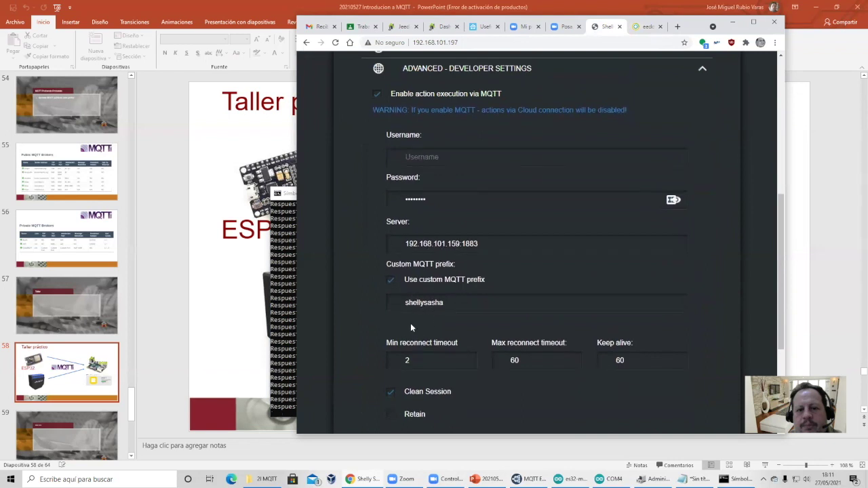
Copy the Jeedom server IP 192.168.101.174 from the Jeedom dashboard's address bar
left_click(404, 28)
left_click(324, 62)
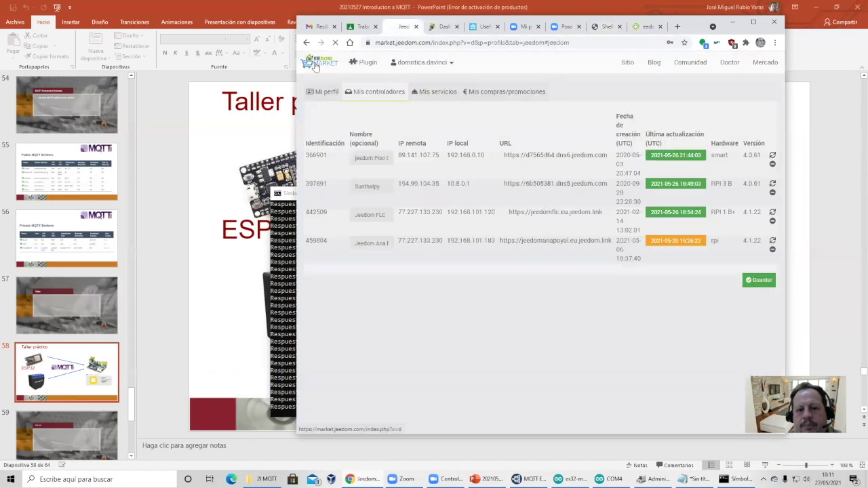
left_click(443, 27)
left_click(426, 63)
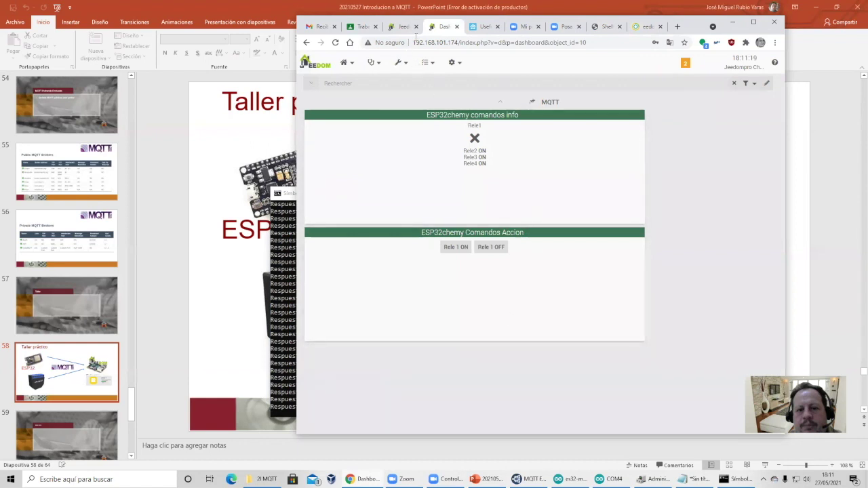
left_click_drag(413, 42, 457, 43)
key("ctrl+c")
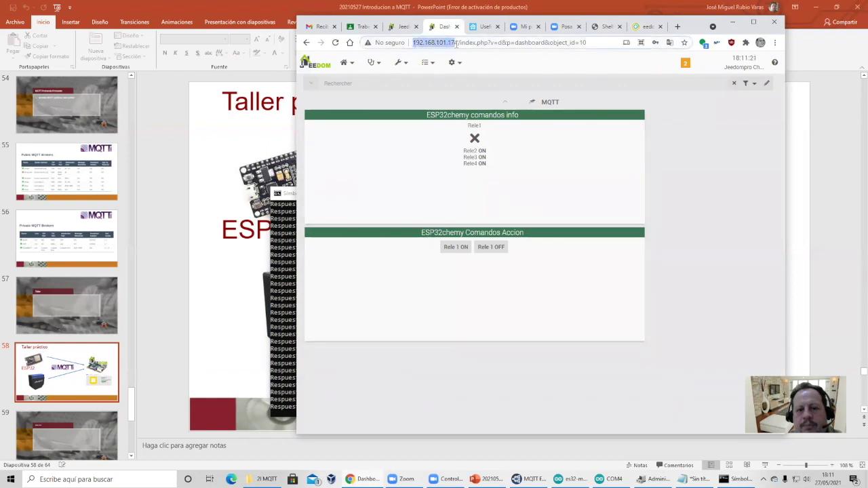
right_click(447, 45)
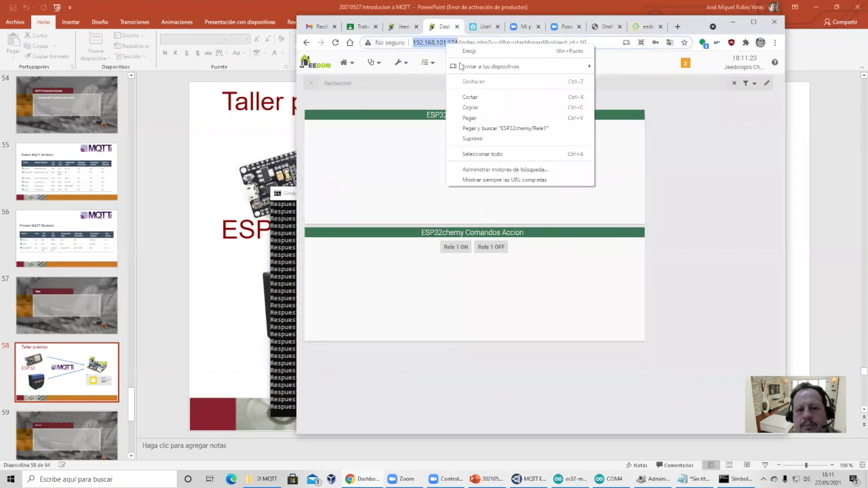
left_click(475, 110)
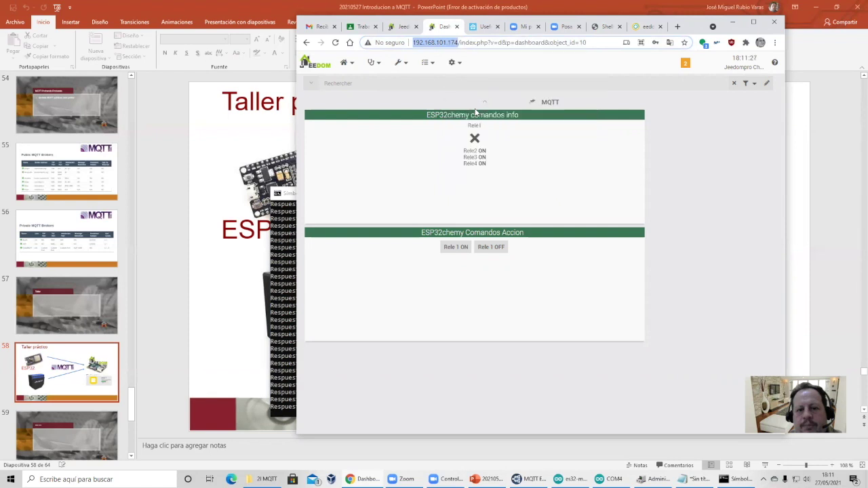
left_click(595, 28)
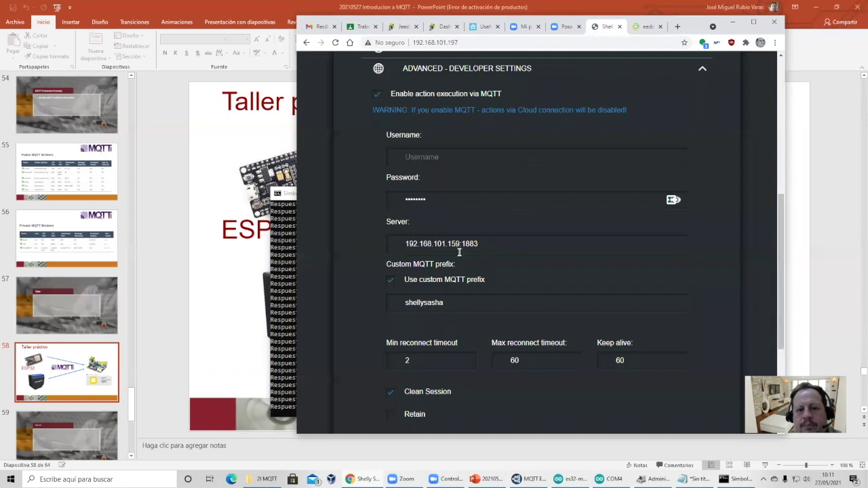
Replace the Shelly's MQTT server with the copied 192.168.101.174:1883 address and save the settings
left_click_drag(459, 243, 400, 250)
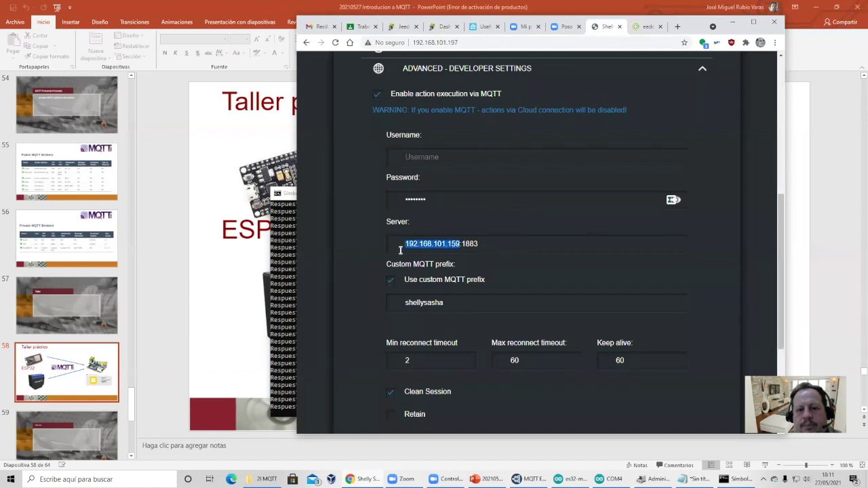
key("ctrl+v")
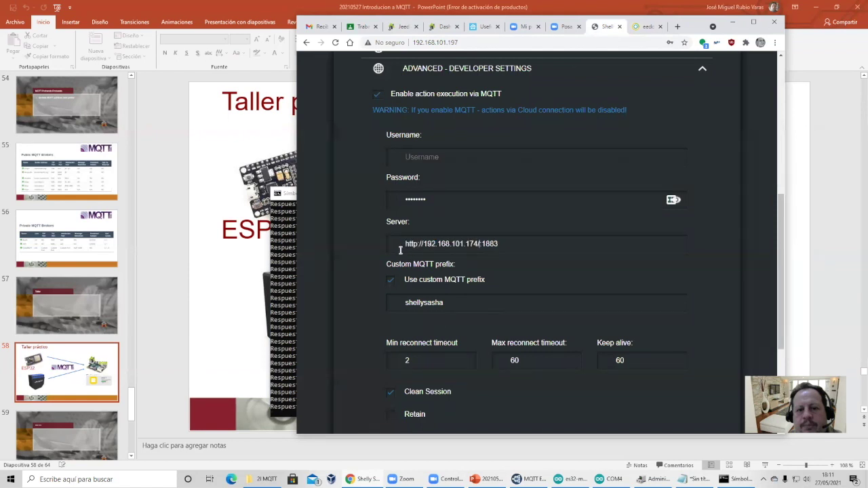
key("BackSpace")
scroll(448, 303, "down", 3)
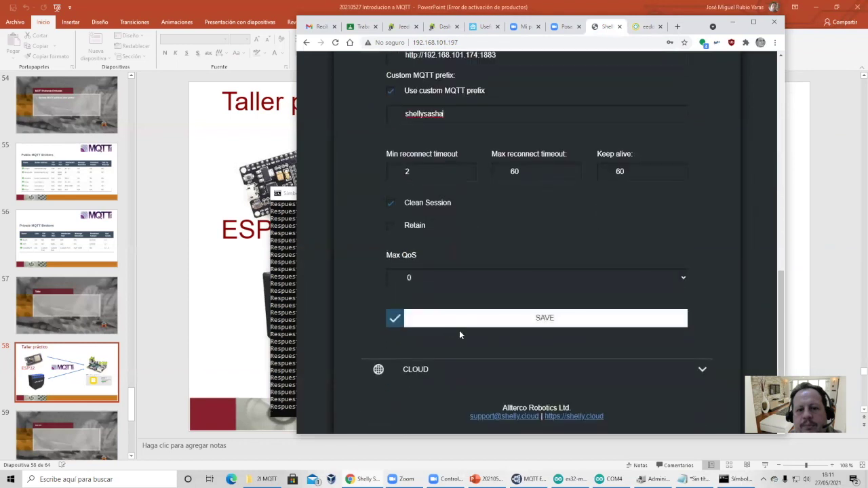
left_click(548, 321)
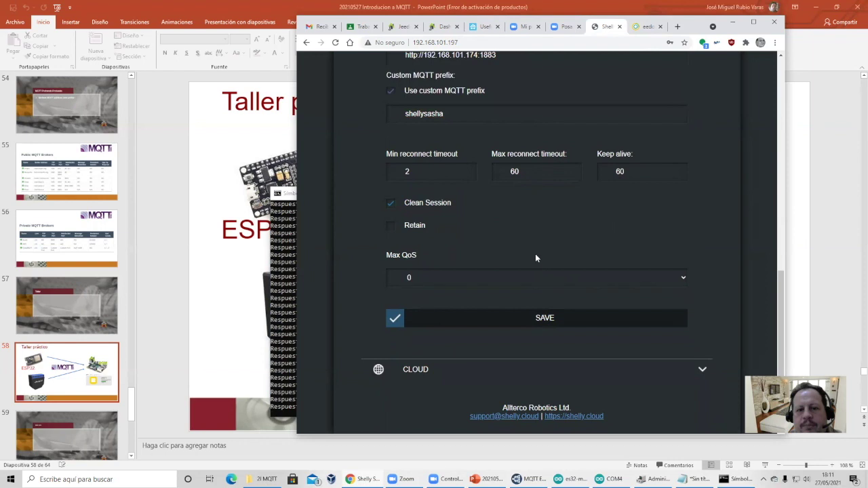
scroll(513, 288, "up", 2)
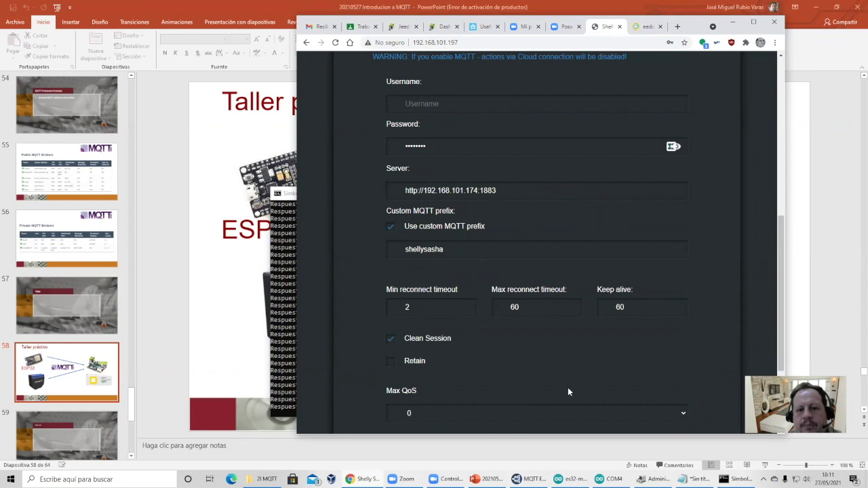
key("alt+Tab")
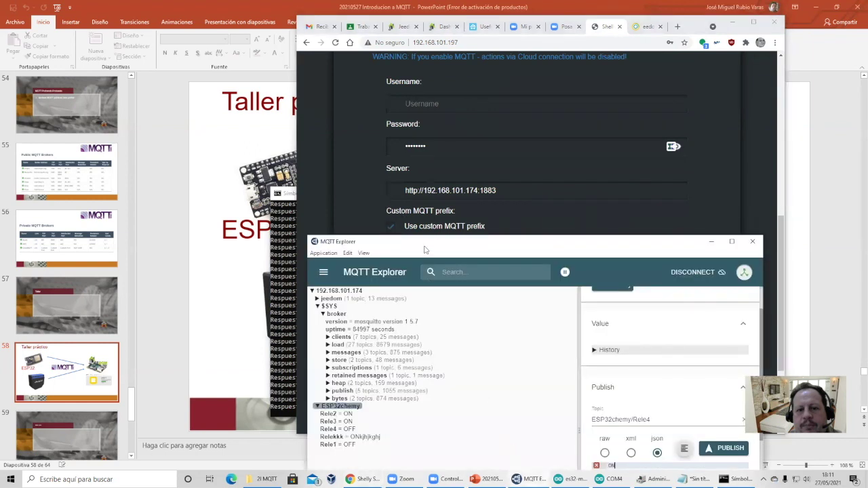
Switch on the Shelly's Channel 2 and check MQTT Explorer's topic tree for resulting messages
left_click_drag(425, 241, 428, 80)
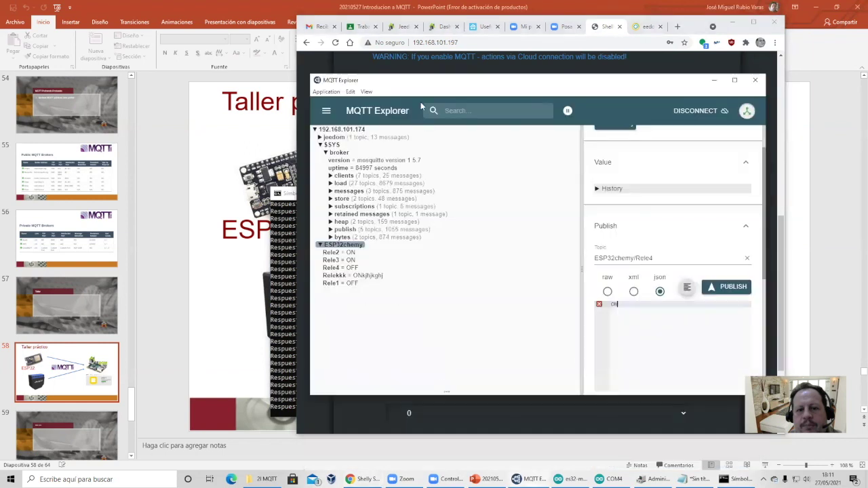
left_click(326, 153)
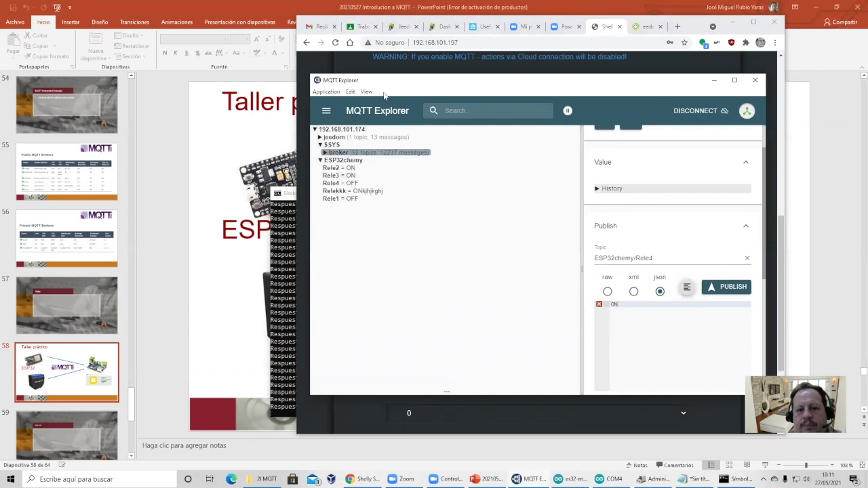
left_click(405, 72)
scroll(381, 172, "up", 5)
scroll(382, 175, "up", 2)
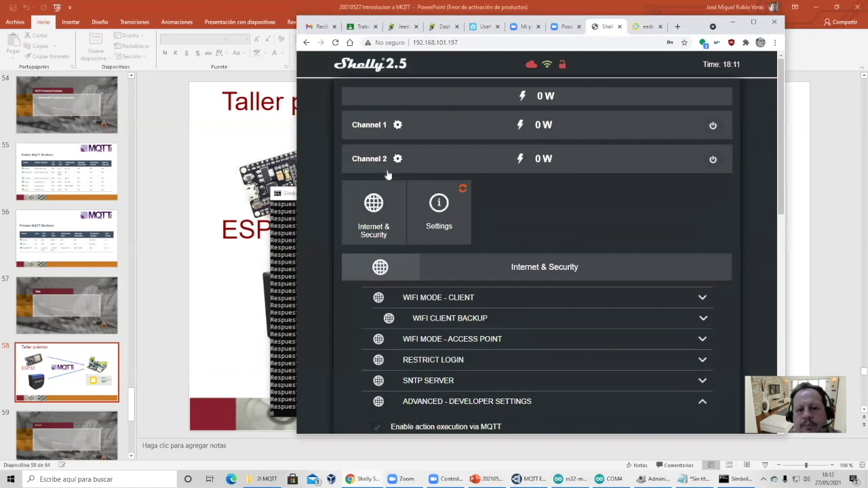
left_click(712, 125)
left_click(713, 160)
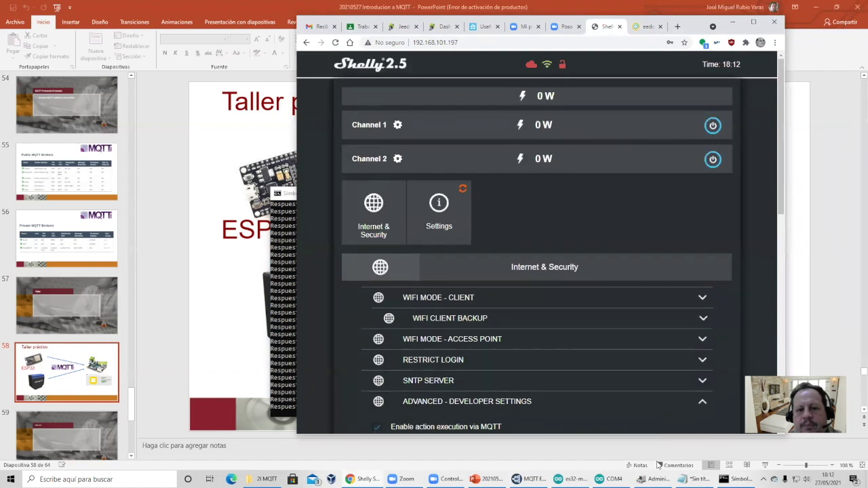
key("alt+Tab")
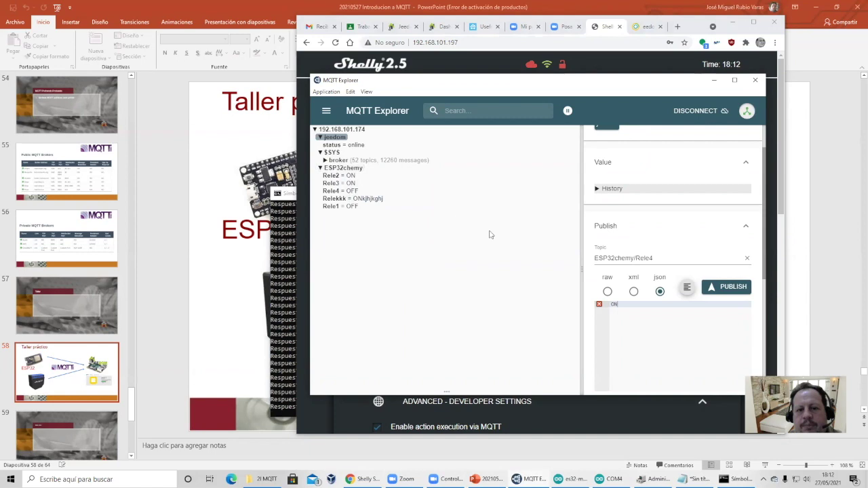
Dismiss Chrome's save-password offer on the Shelly page and return to MQTT Explorer
left_click(561, 410)
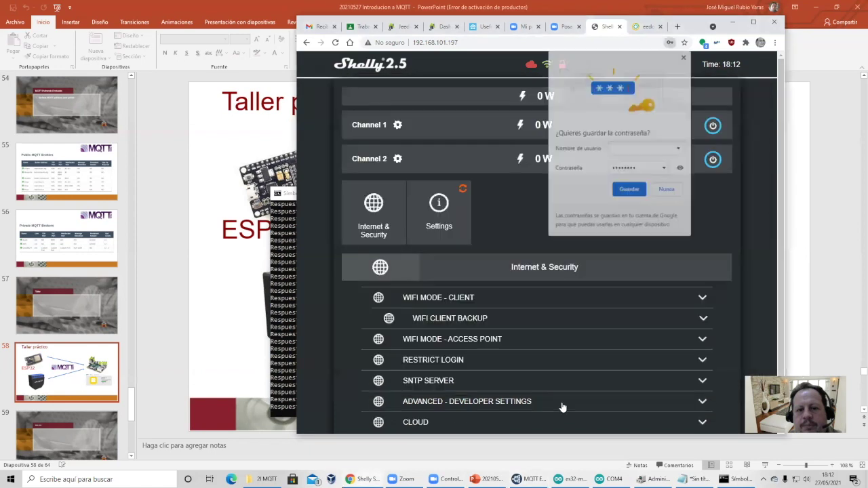
left_click(685, 56)
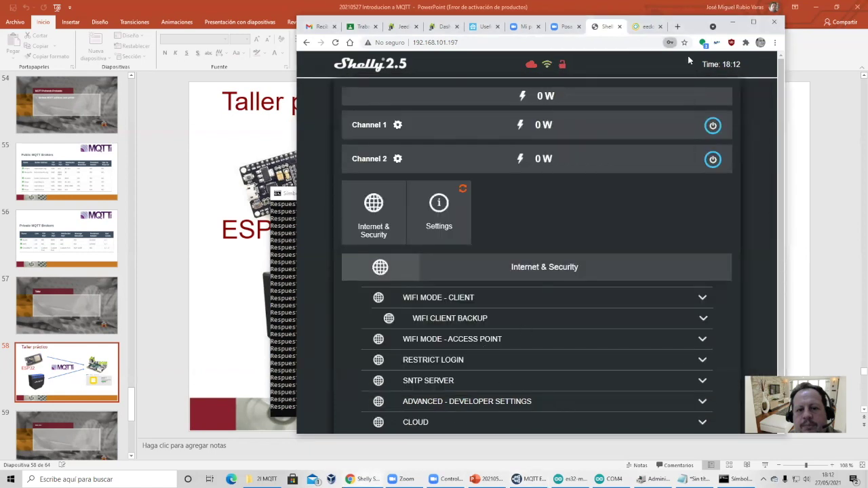
scroll(563, 257, "down", 1)
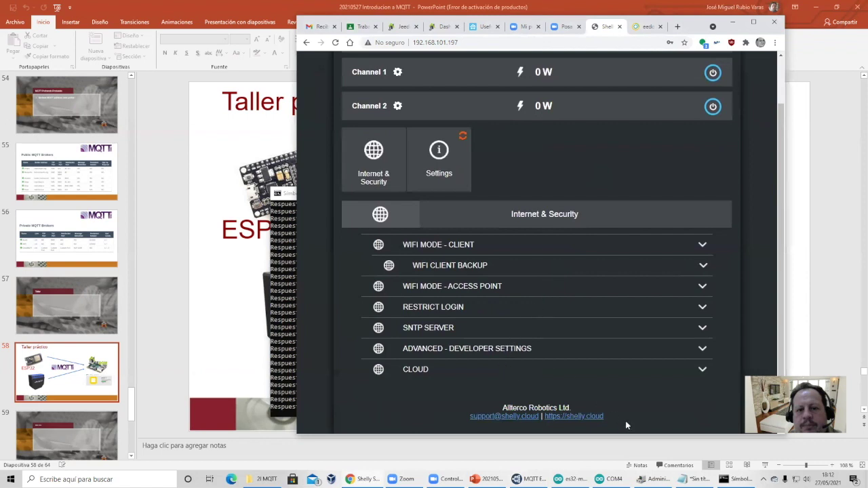
left_click(531, 479)
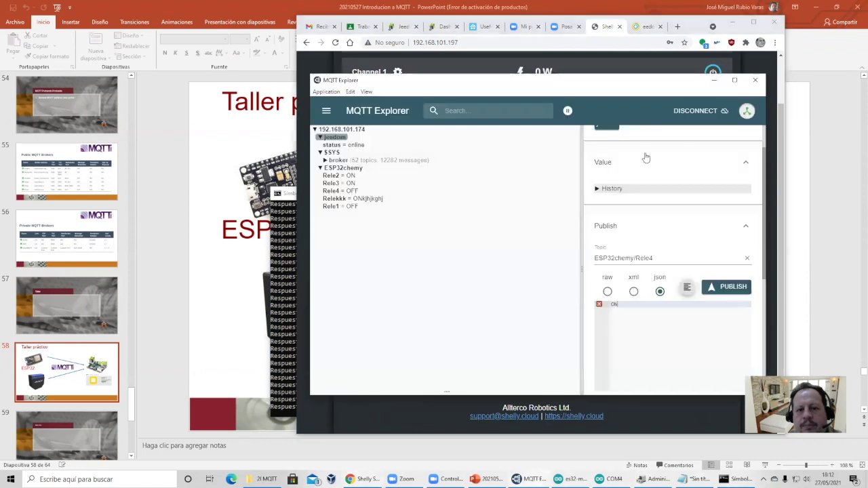
Reconnect MQTT Explorer to 192.168.101.174, expand jeedom and $SYS, then the Shelly's developer settings
left_click(706, 111)
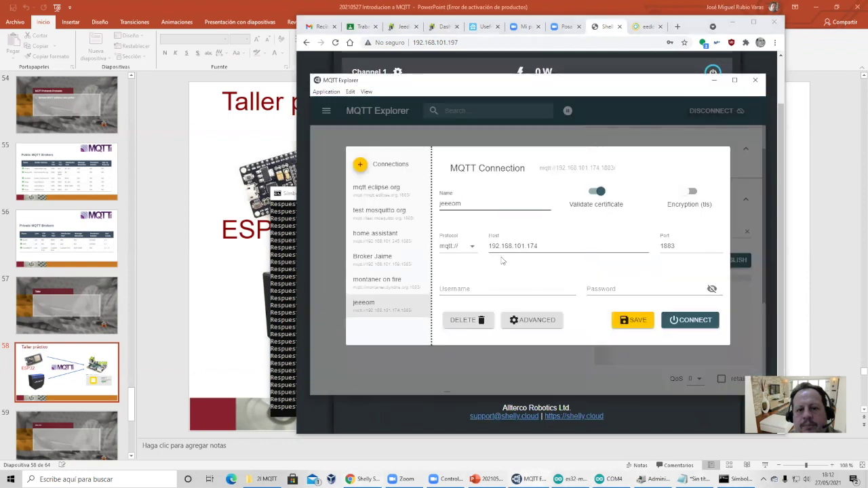
left_click(672, 321)
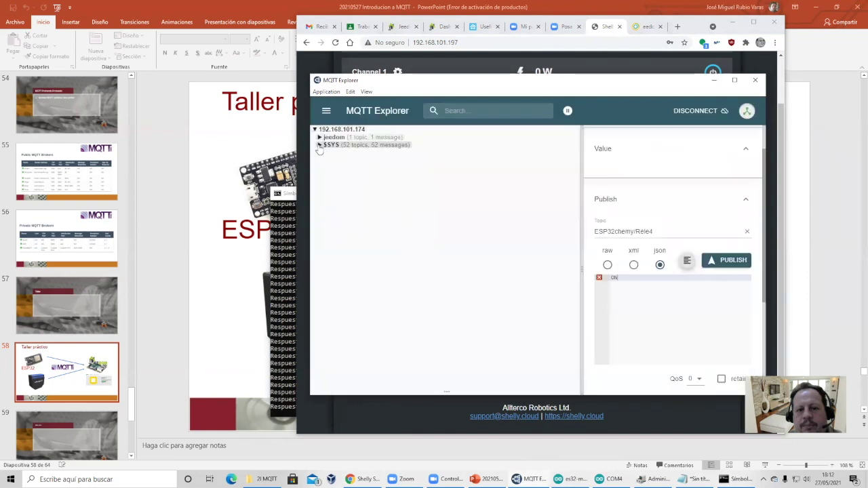
left_click(337, 152)
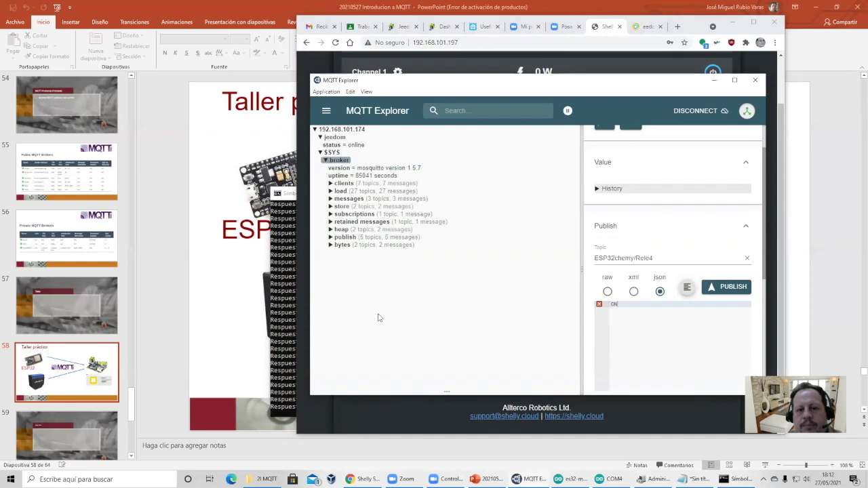
left_click(657, 420)
left_click(473, 349)
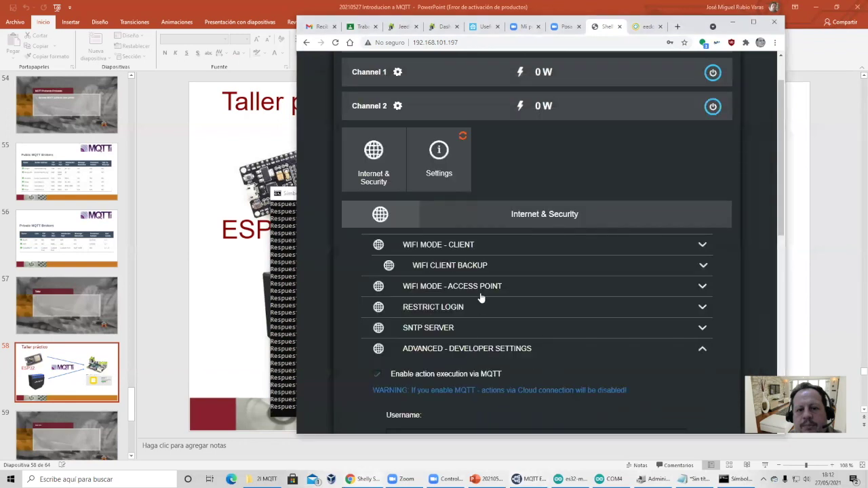
scroll(470, 327, "down", 3)
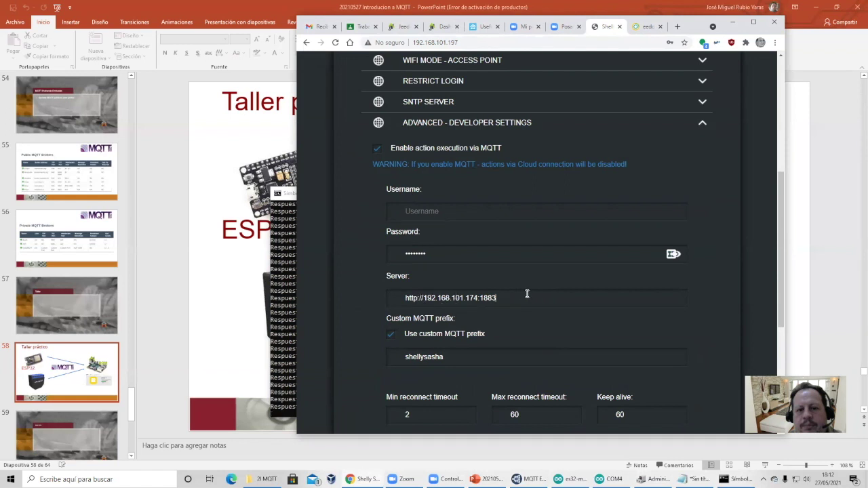
left_click_drag(527, 293, 356, 297)
left_click(422, 298)
key("BackSpace")
key("BackSpace")
key("BackSpace")
key("BackSpace")
key("BackSpace")
key("BackSpace")
key("BackSpace")
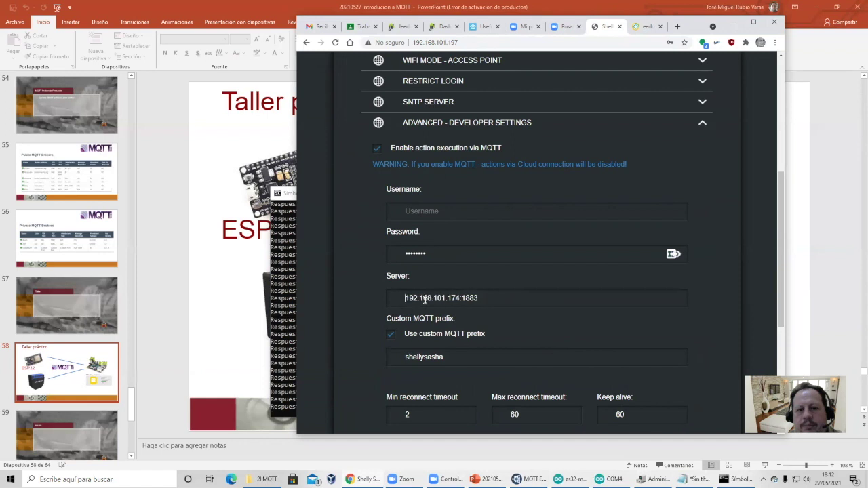
scroll(424, 301, "down", 4)
left_click(489, 327)
scroll(486, 162, "up", 2)
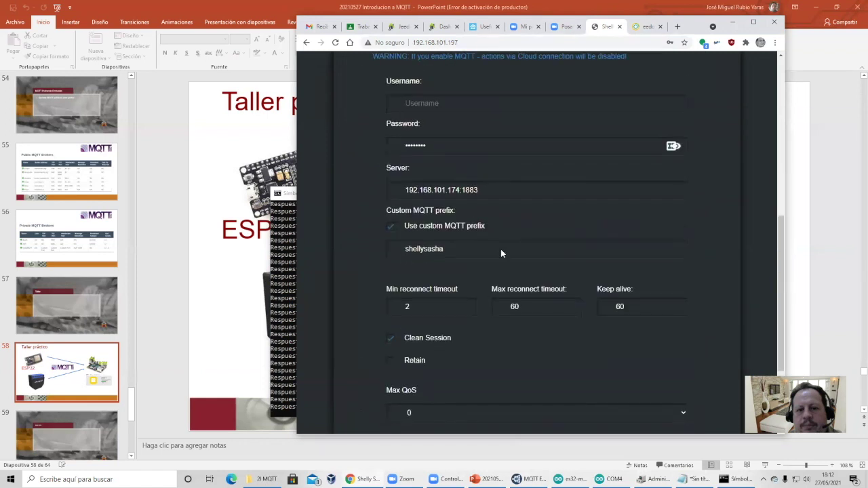
scroll(502, 253, "down", 2)
left_click(517, 316)
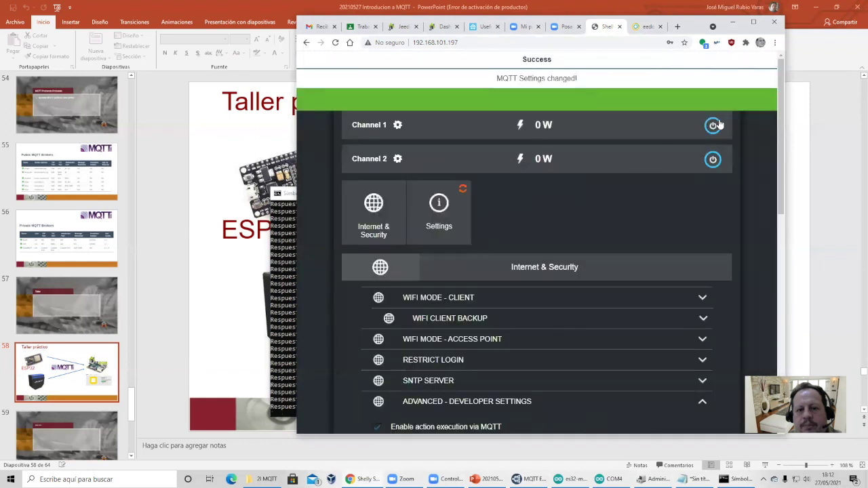
left_click(713, 158)
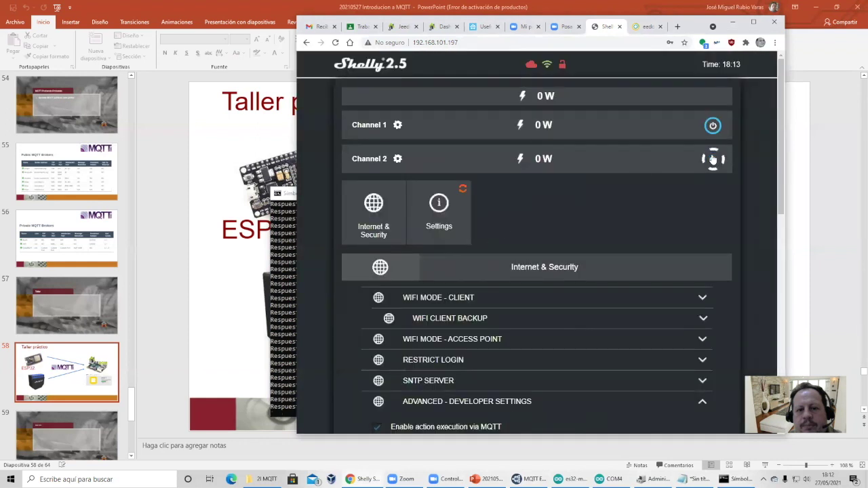
Expand shellies > shellysasha relay and input topics, inspecting relay 0's value, power and energy
key("alt+Tab")
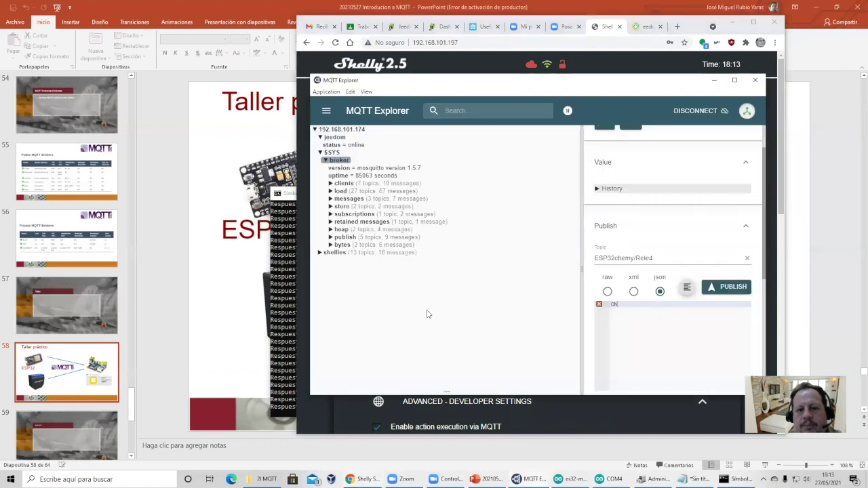
left_click(321, 253)
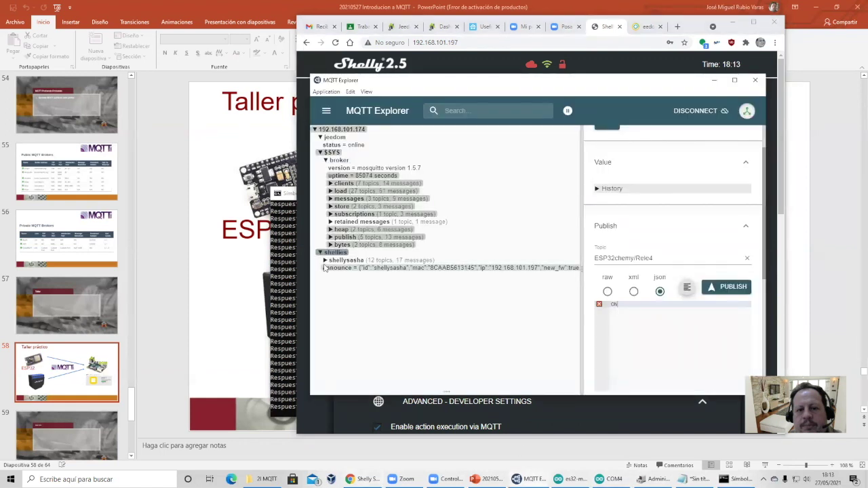
left_click(326, 267)
left_click(326, 261)
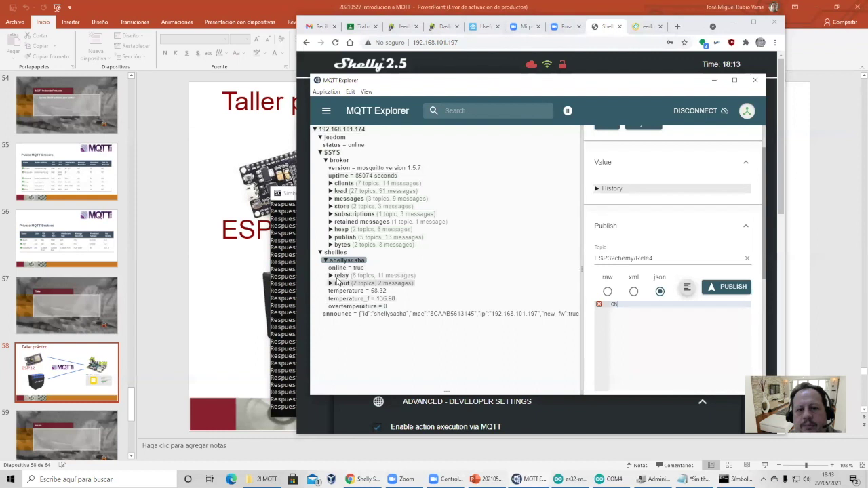
left_click(332, 275)
left_click(332, 298)
left_click(343, 283)
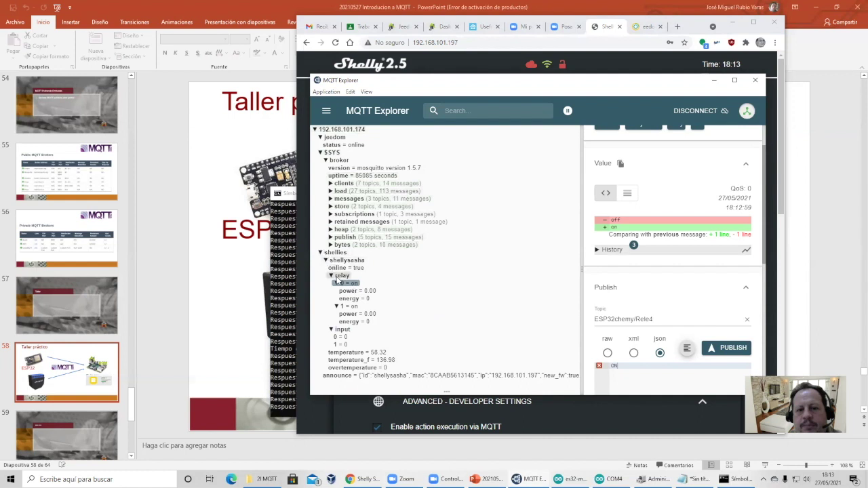
left_click(344, 286)
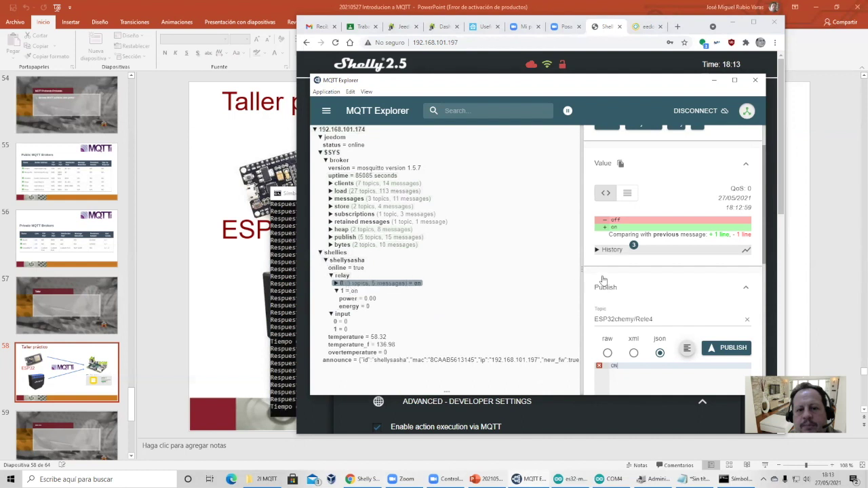
scroll(604, 278, "up", 1)
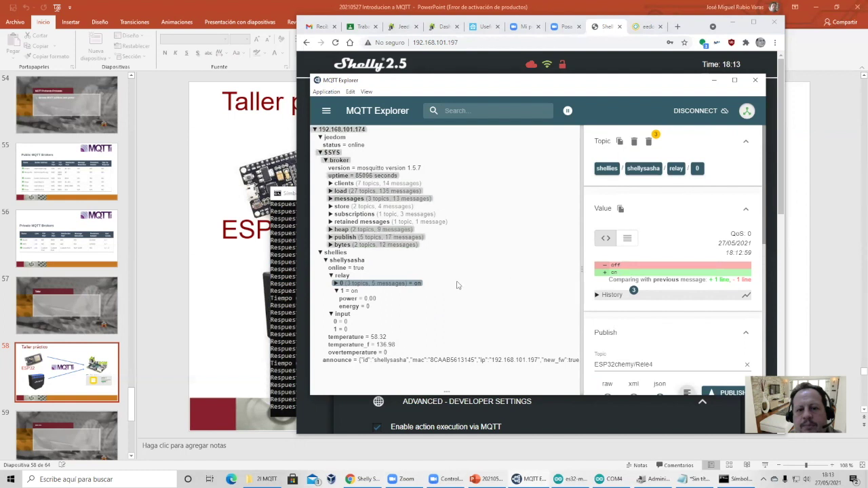
left_click(335, 285)
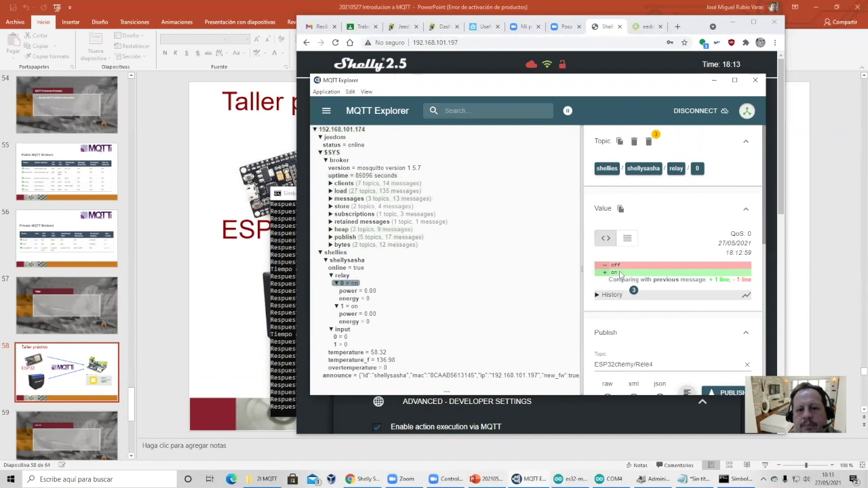
scroll(643, 322, "down", 3)
scroll(652, 312, "up", 3)
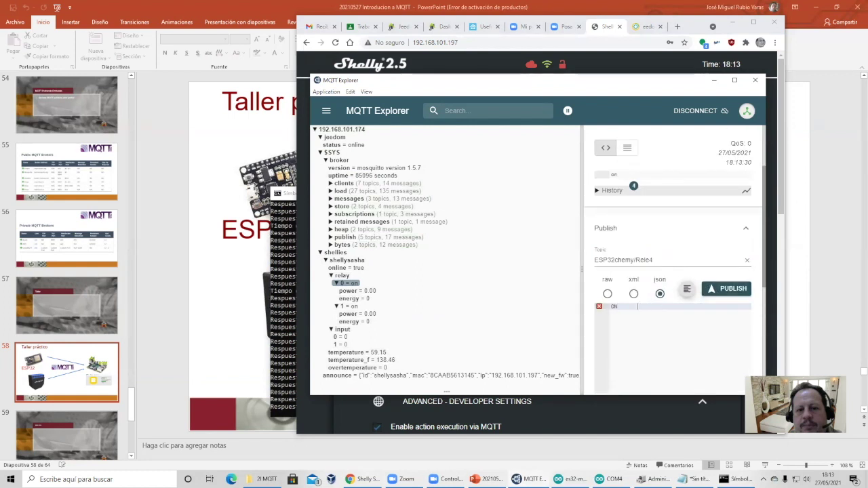
Publish off to shellies/shellysasha/relay/0, switching relay 0 off
key("BackSpace")
type("F")
type("ff")
left_click(678, 260)
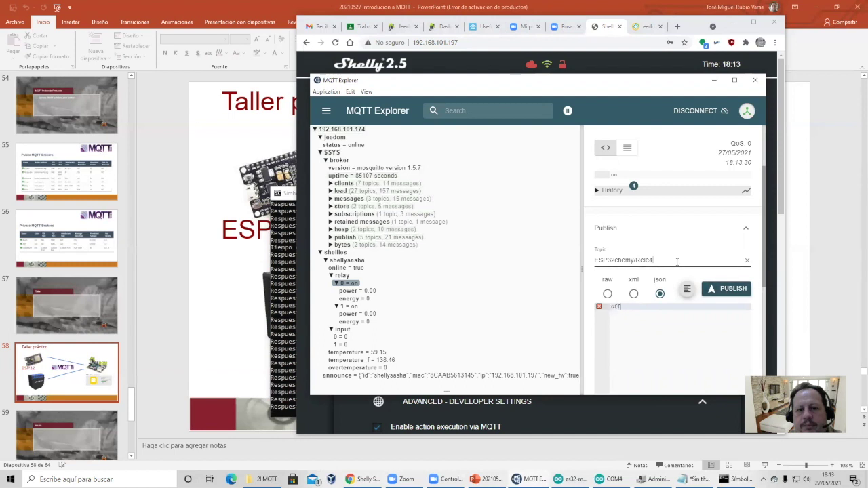
left_click_drag(677, 261, 582, 257)
key("BackSpace")
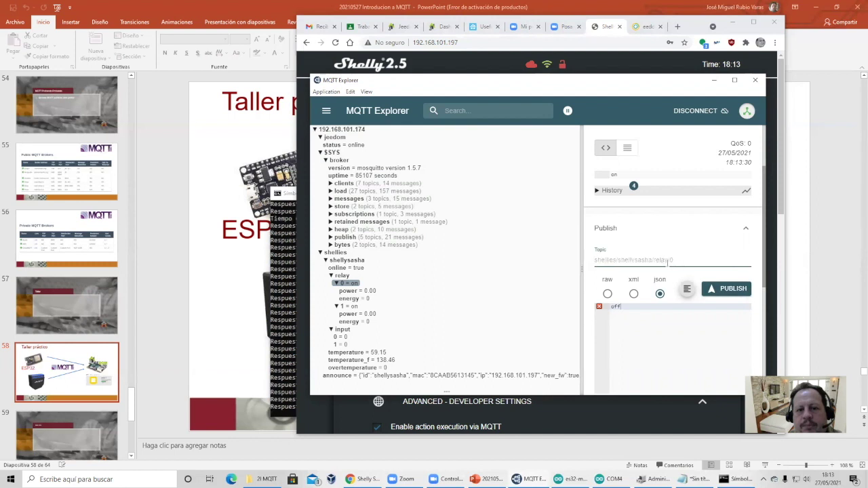
scroll(624, 248, "up", 2)
scroll(686, 262, "down", 4)
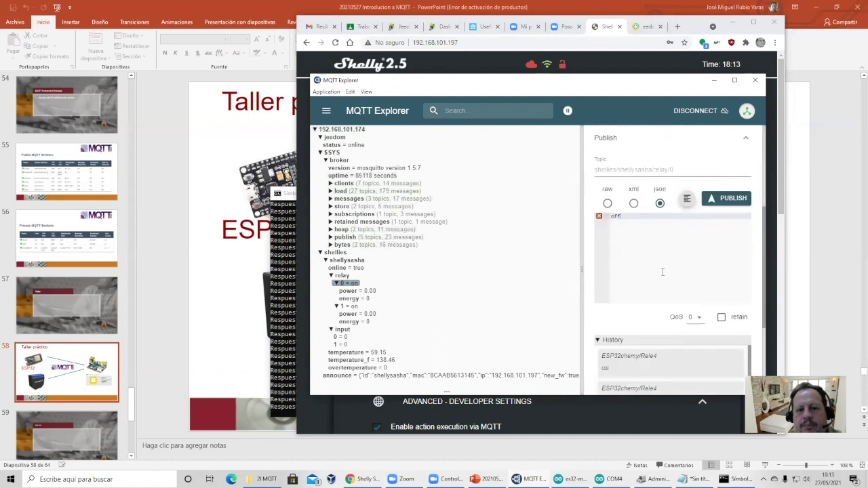
left_click(721, 201)
Toggle relay 0 by publishing on, off, then on again to the same topic
left_click(636, 224)
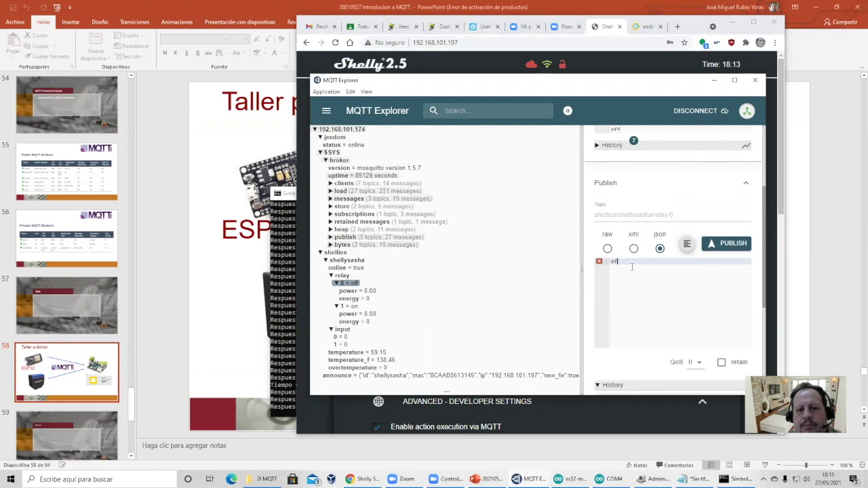
key("BackSpace")
key("BackSpace")
key("BackSpace")
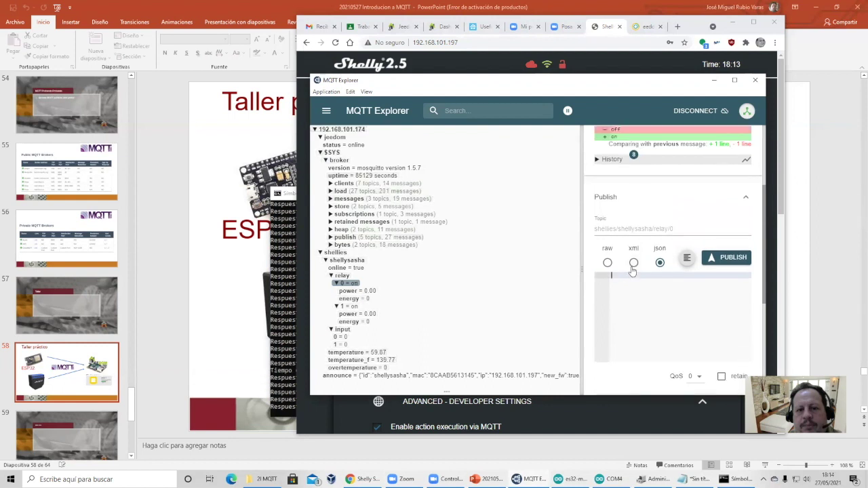
left_click(736, 258)
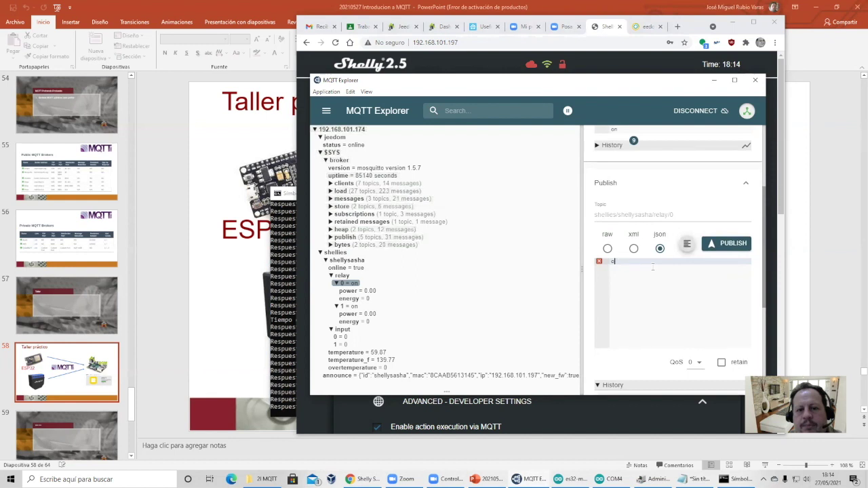
type("ff")
left_click(724, 245)
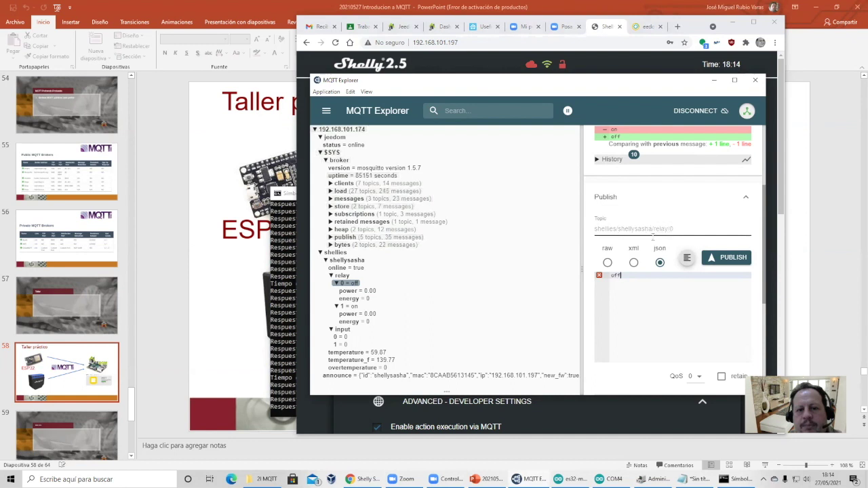
key("BackSpace")
key("BackSpace")
type("n")
left_click(726, 257)
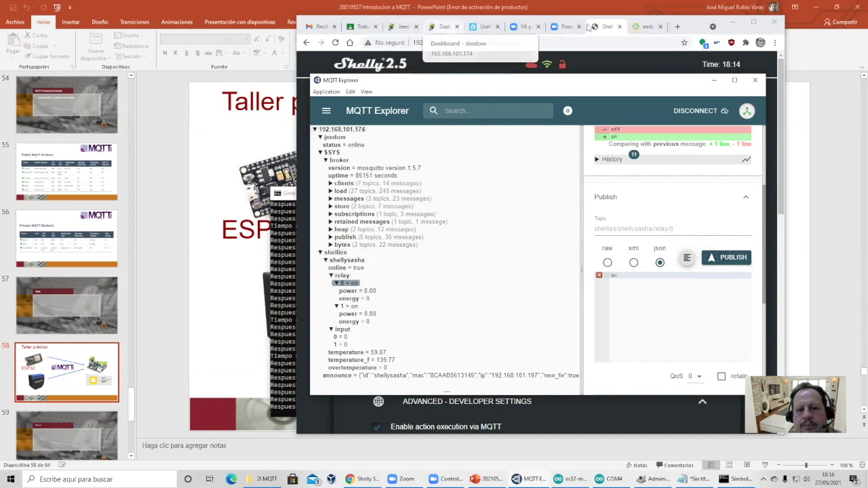
Tile the Shelly page beside MQTT Explorer and publish off, then on, to shellies/shellysasha/relay/0
left_click(682, 26)
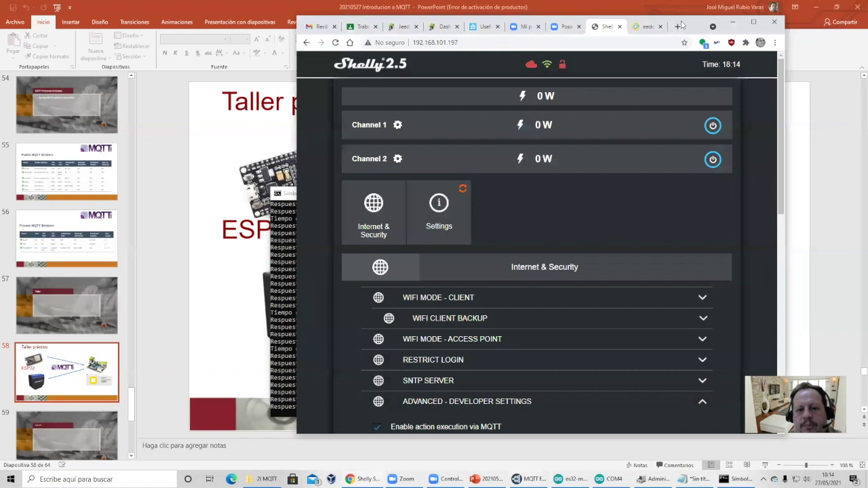
left_click_drag(681, 26, 375, 33)
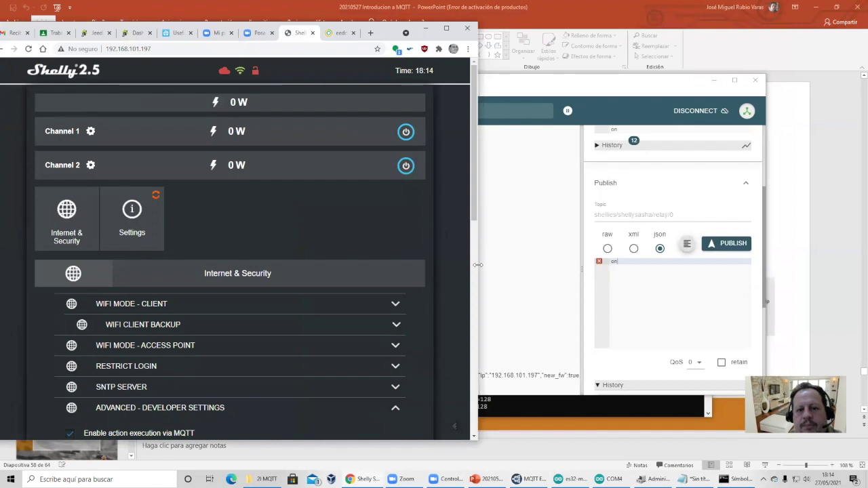
left_click_drag(478, 265, 310, 263)
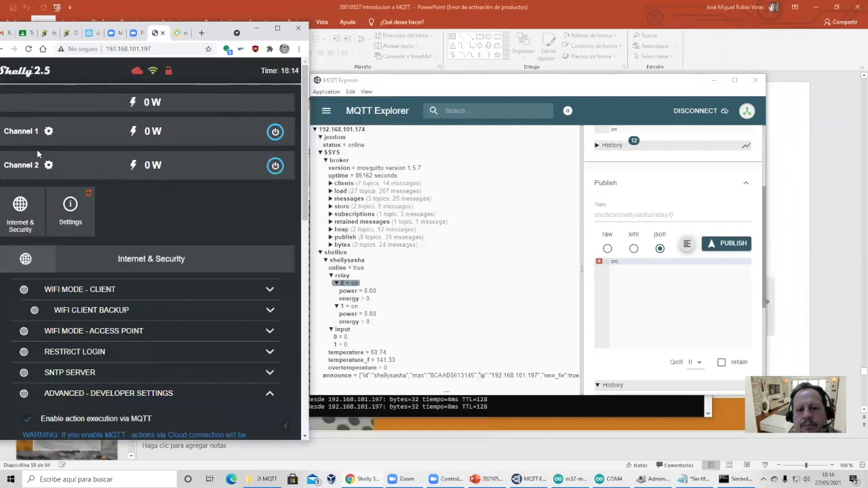
left_click(638, 261)
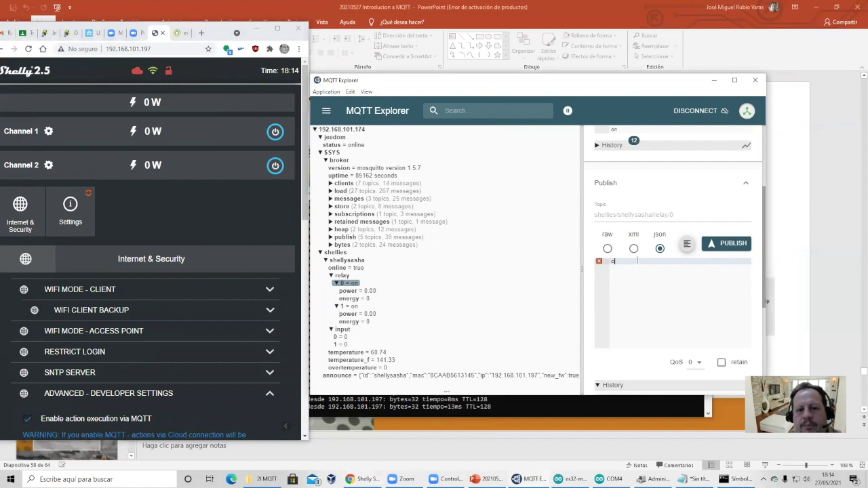
type("ff")
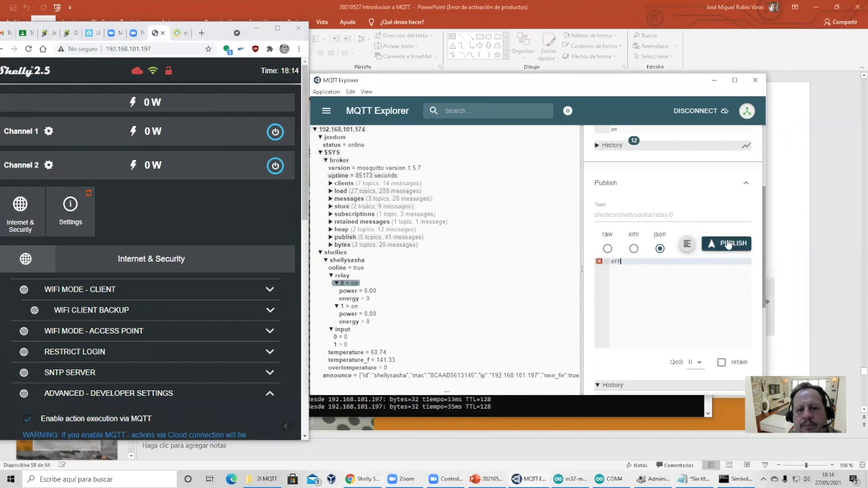
left_click(728, 244)
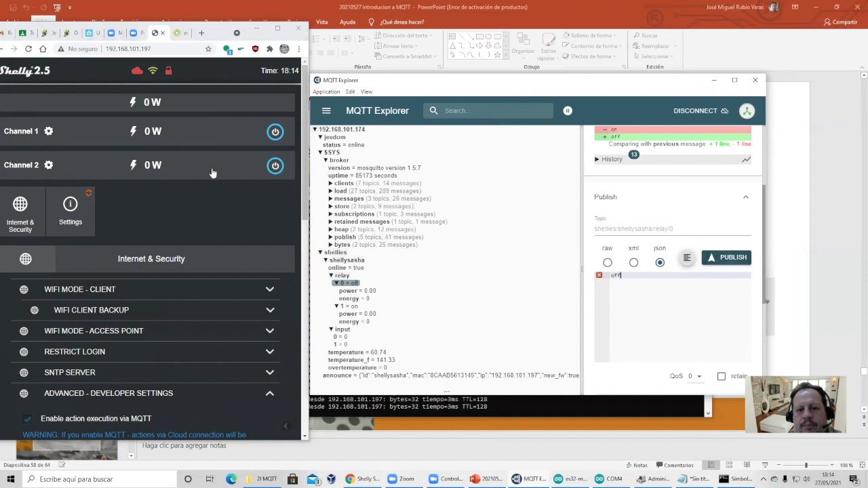
left_click(731, 257)
left_click(712, 258)
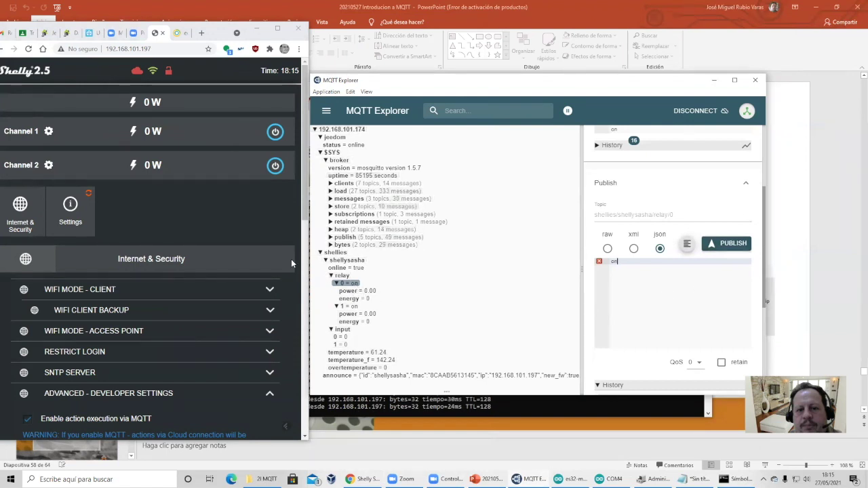
Toggle Channel 1 off and on three times on the Shelly page, ending with the relay on
left_click(274, 133)
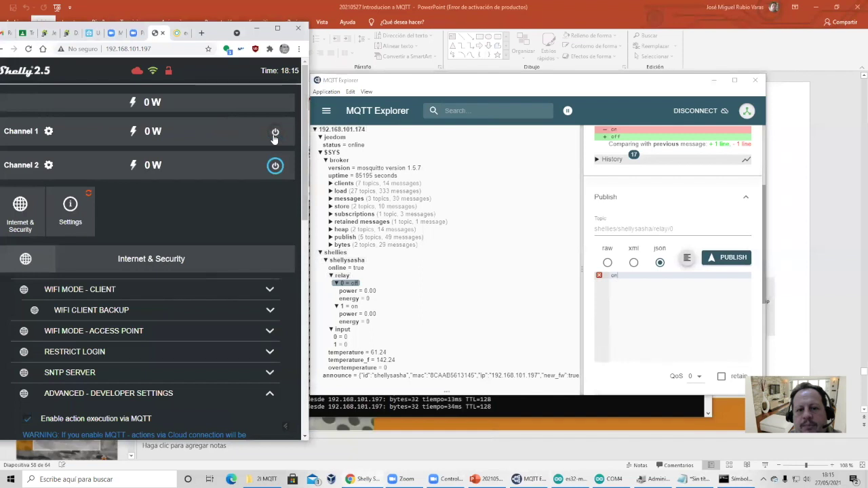
left_click(275, 136)
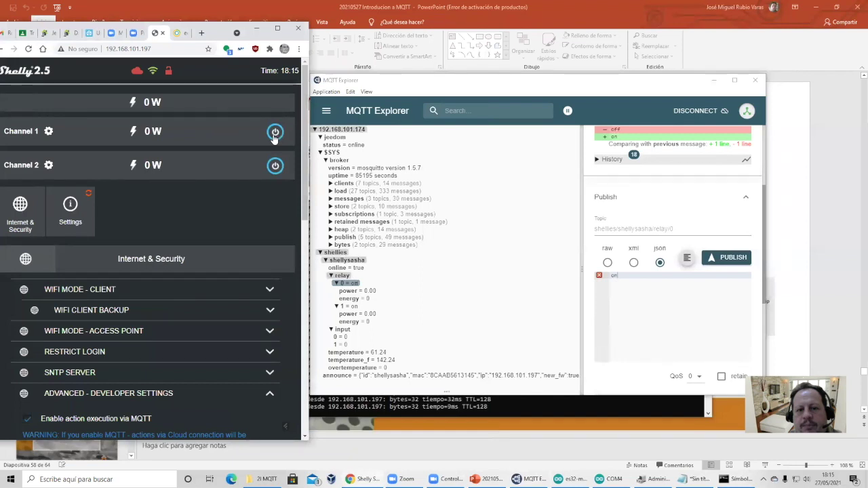
left_click(275, 134)
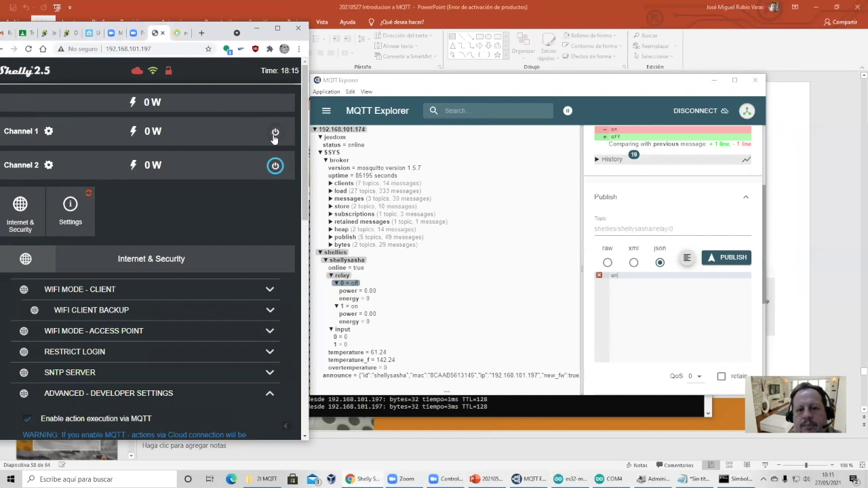
left_click(275, 134)
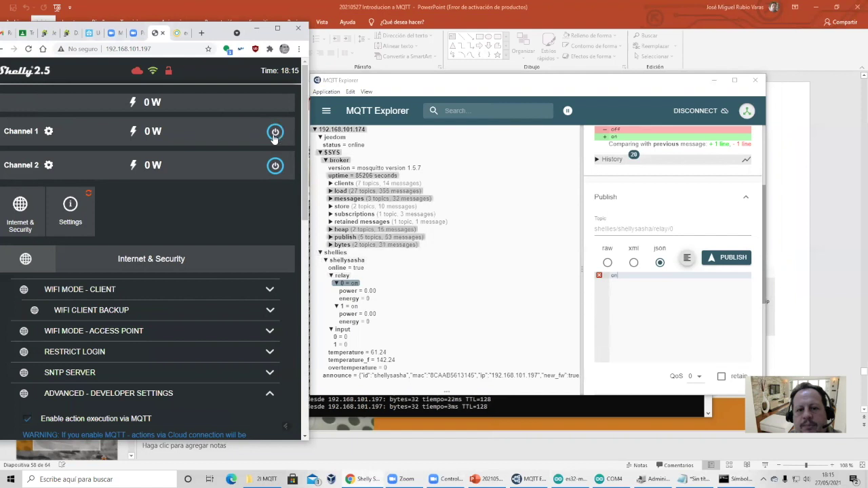
left_click(275, 134)
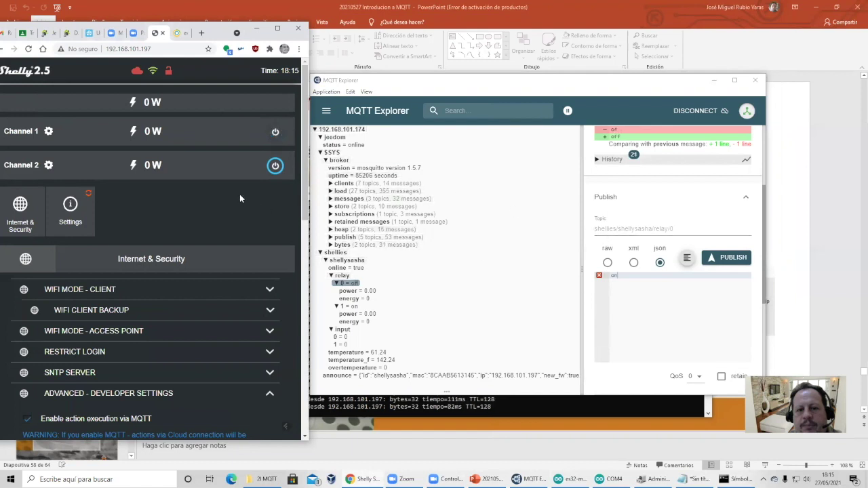
left_click(275, 132)
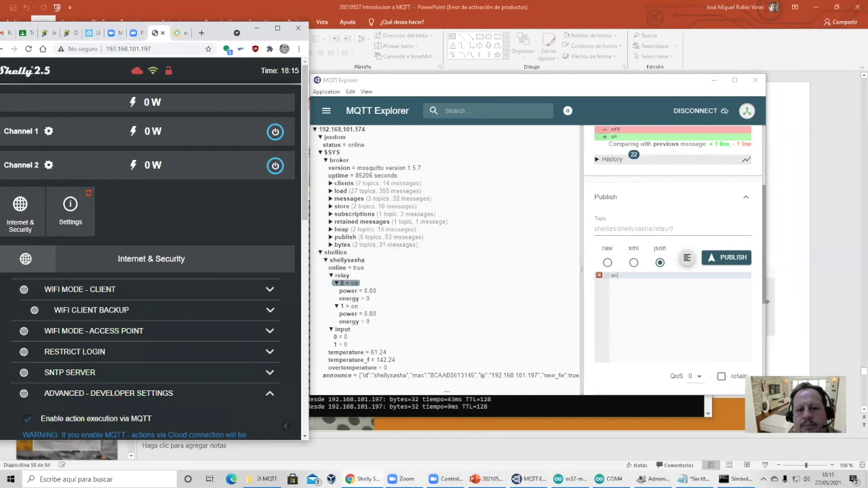
scroll(233, 397, "down", 1)
scroll(233, 395, "up", 1)
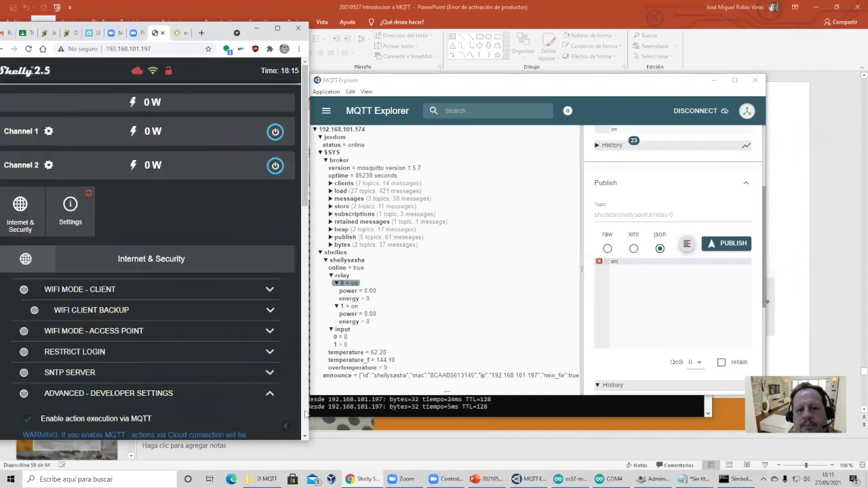
left_click(366, 479)
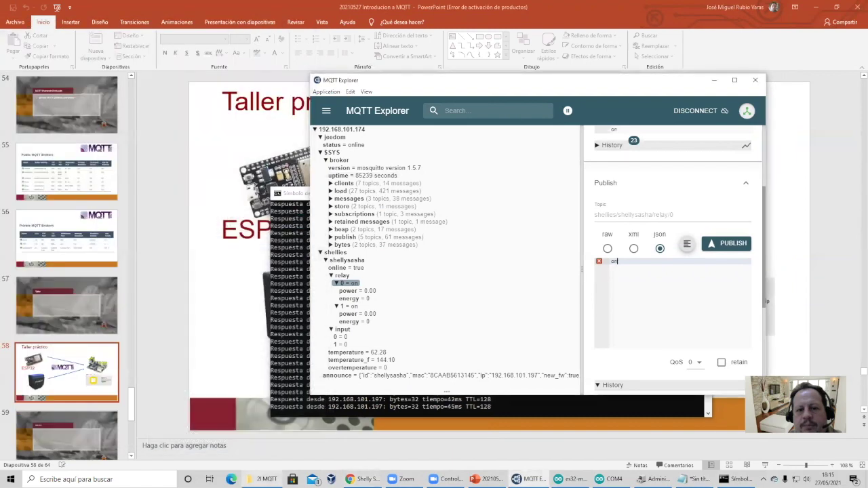
left_click(366, 479)
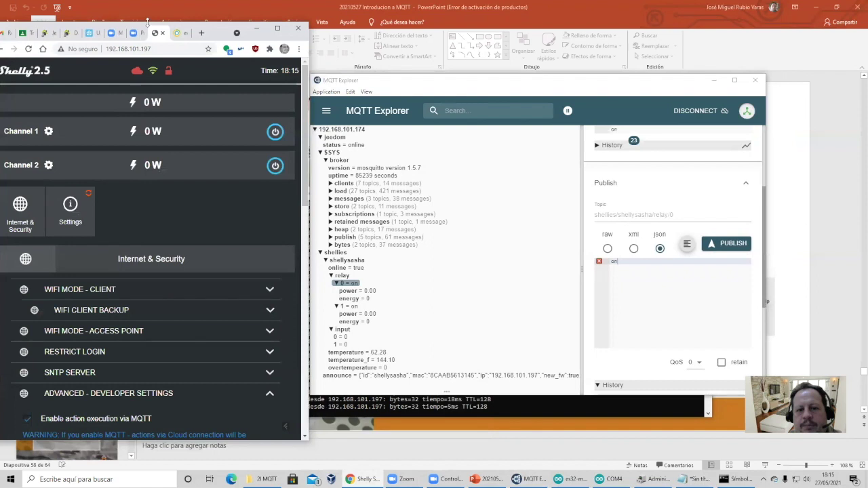
Widen the Jeedom window, go to the jMQTT plugin page and start automatic inclusion mode
left_click(68, 33)
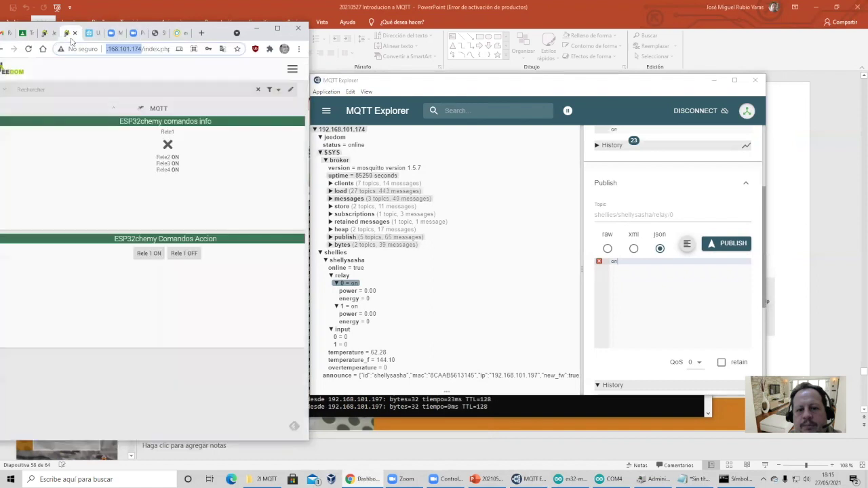
left_click_drag(221, 30, 279, 27)
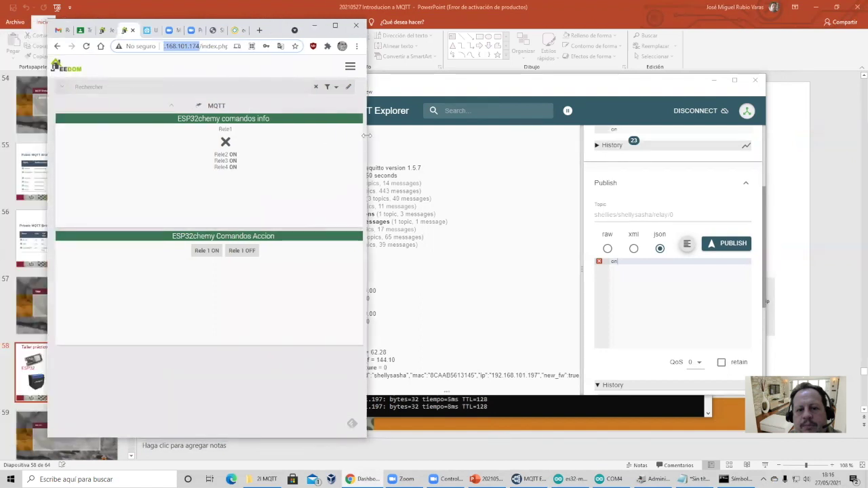
left_click_drag(366, 136, 496, 136)
left_click(206, 68)
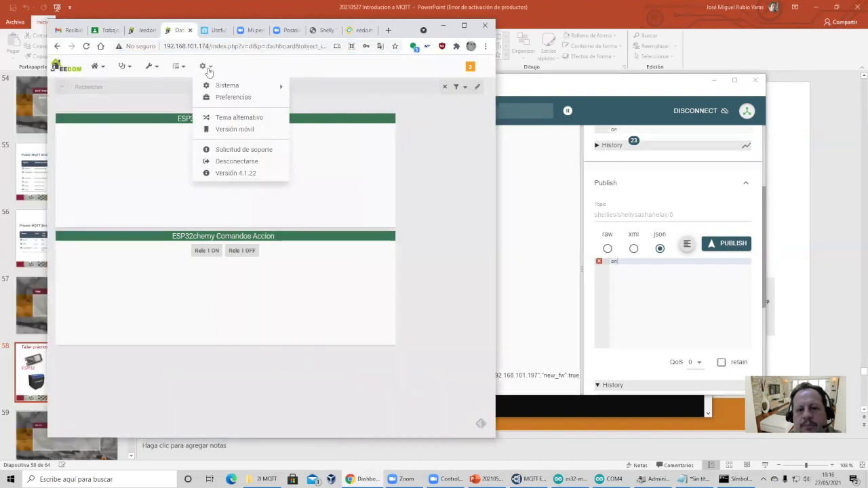
mouse_move(177, 73)
mouse_move(221, 129)
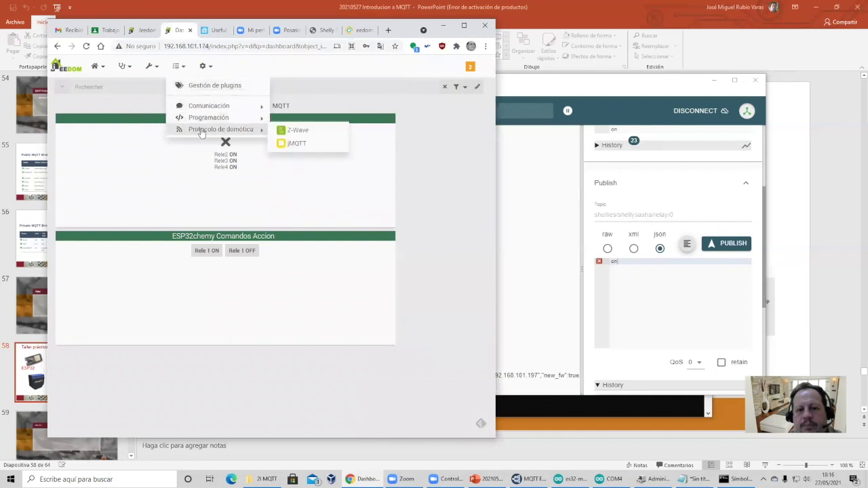
left_click(280, 142)
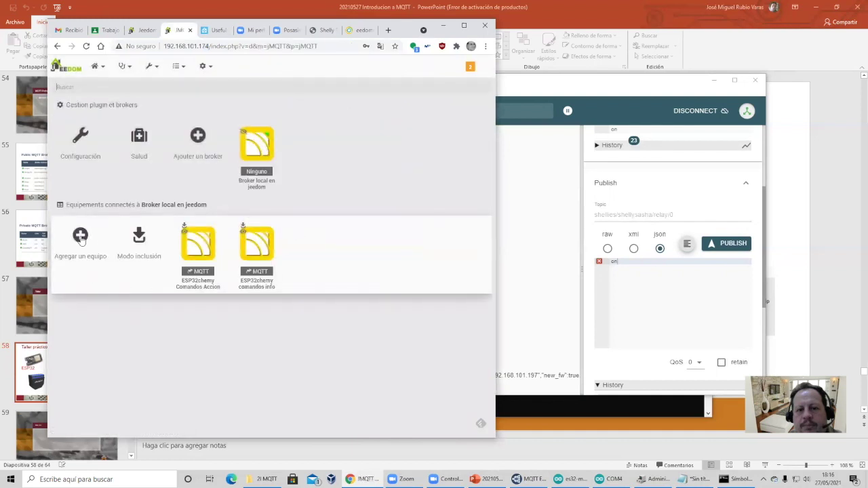
left_click(133, 251)
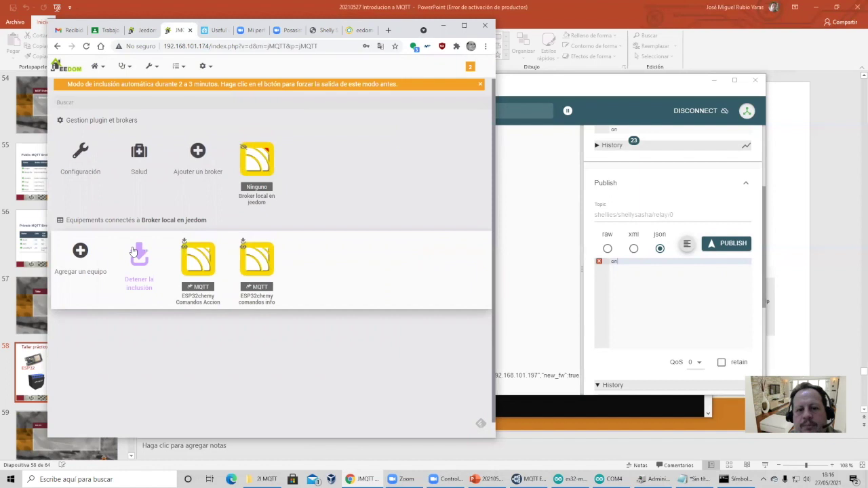
Toggle the Shelly Channel 1 relay, then reload jMQTT to reveal the new shellies device
left_click(324, 30)
left_click(444, 129)
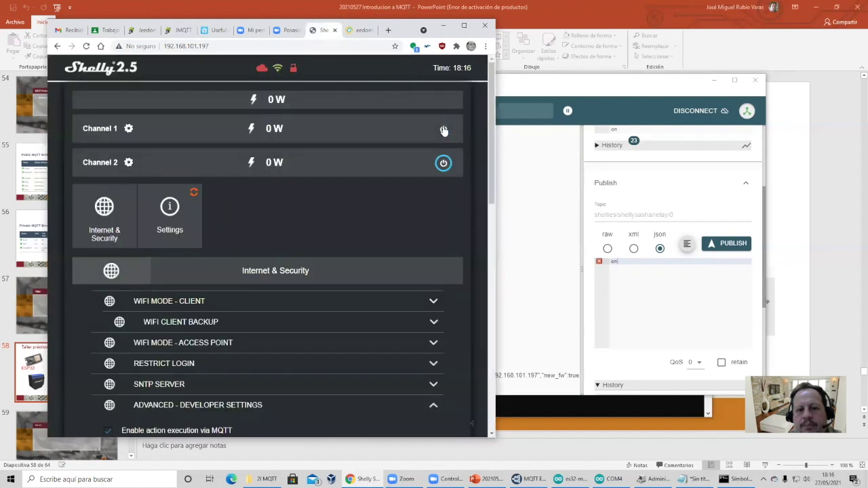
left_click(443, 132)
left_click(444, 165)
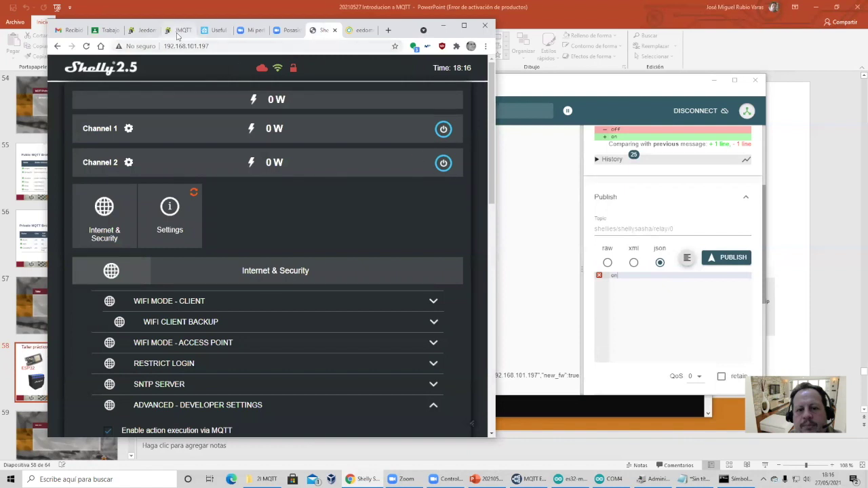
left_click(177, 30)
left_click(360, 144)
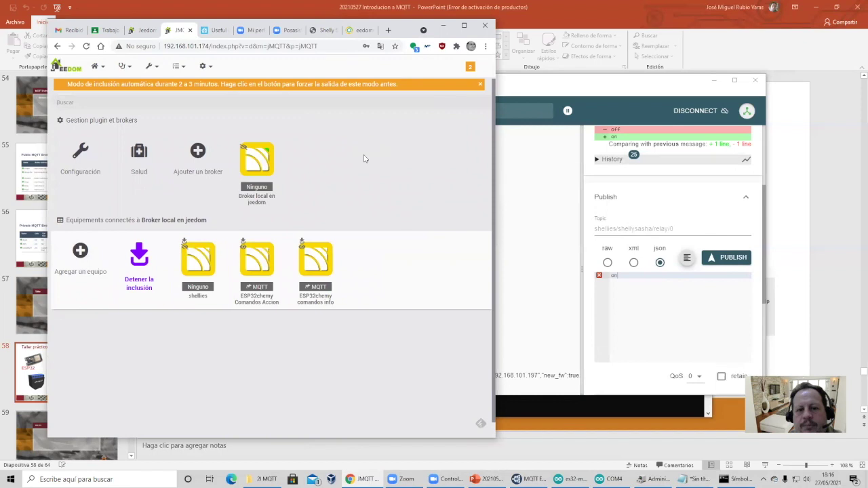
Open the shellies equipment, review its commands, tick Visible, set parent object MQTT and save
left_click(198, 261)
left_click(135, 91)
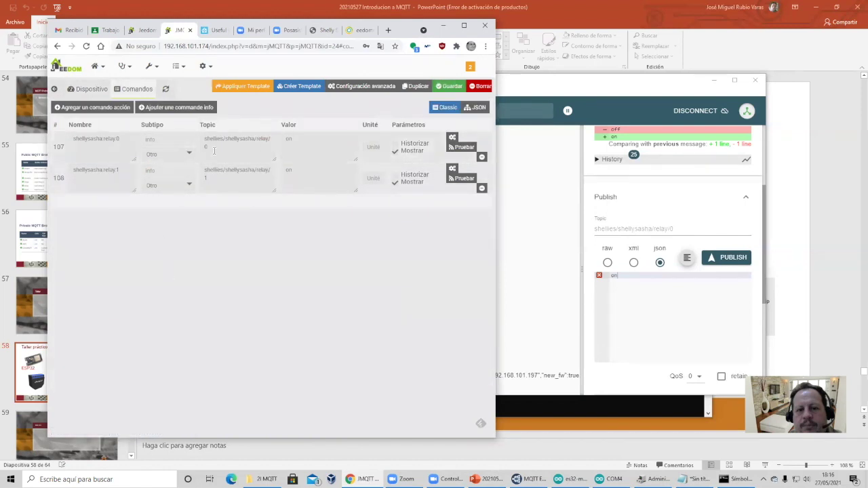
left_click(91, 90)
left_click(207, 156)
left_click(236, 129)
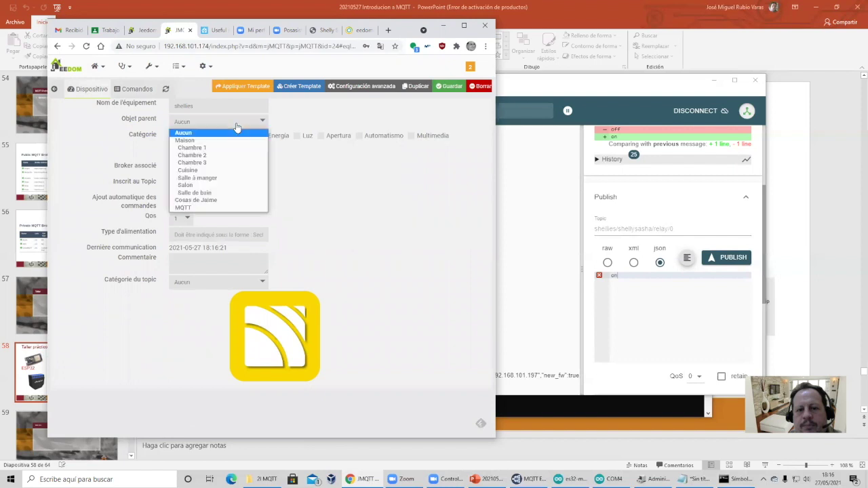
left_click(221, 209)
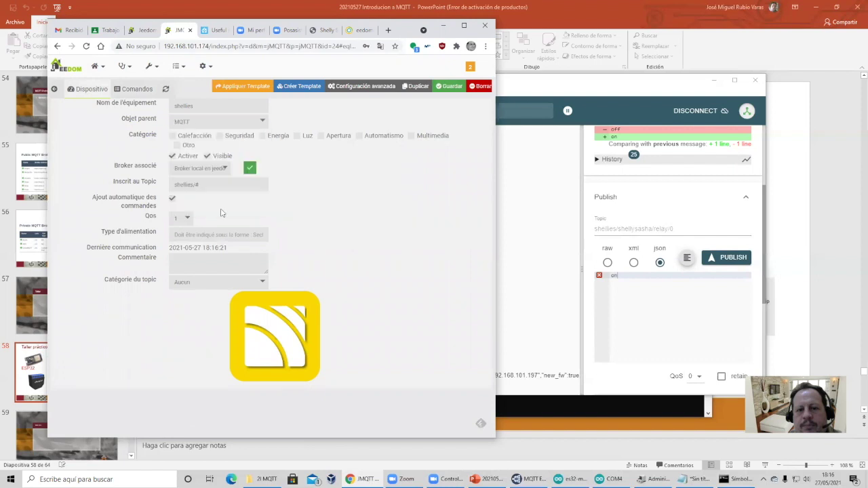
left_click(450, 87)
left_click_drag(497, 139, 723, 139)
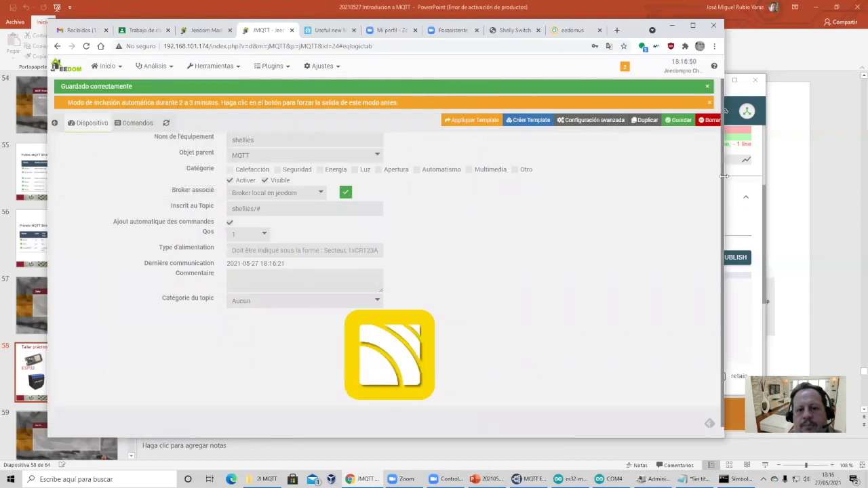
left_click_drag(724, 176, 546, 176)
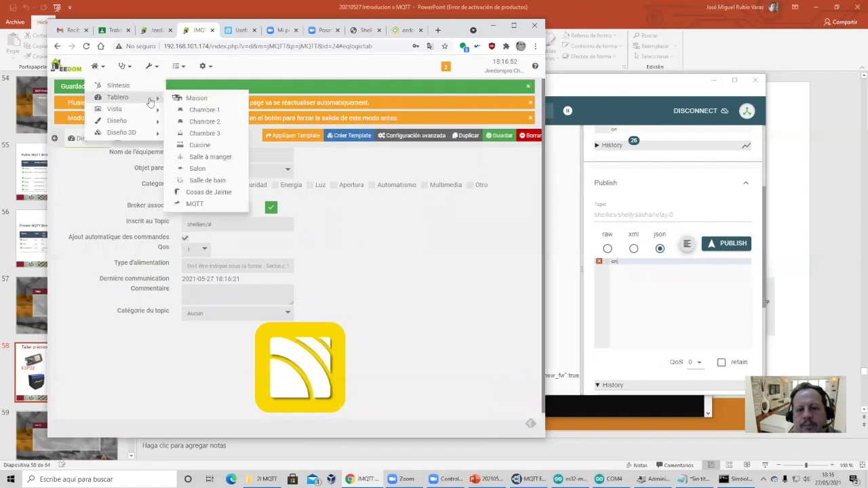
Open the MQTT object view on the Jeedom dashboard
mouse_move(95, 66)
mouse_move(119, 97)
left_click(209, 204)
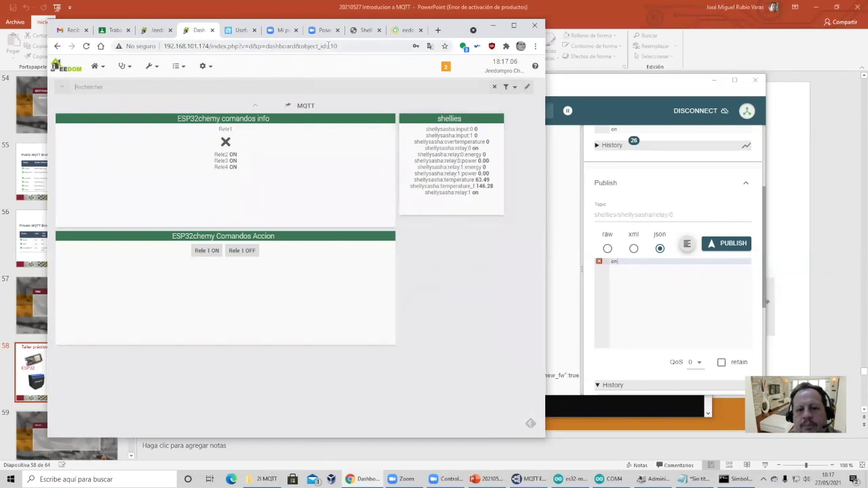
Move the Shelly page into its own narrow window and place the Jeedom window beside it
left_click(365, 29)
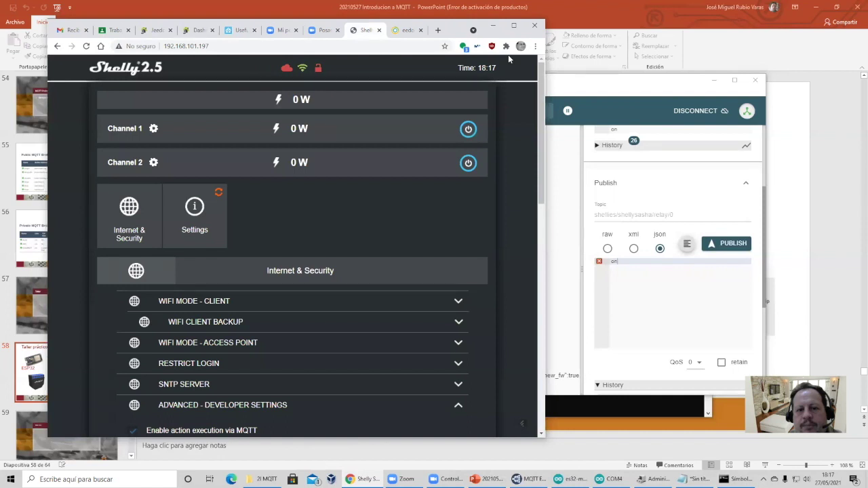
left_click_drag(365, 30, 146, 95)
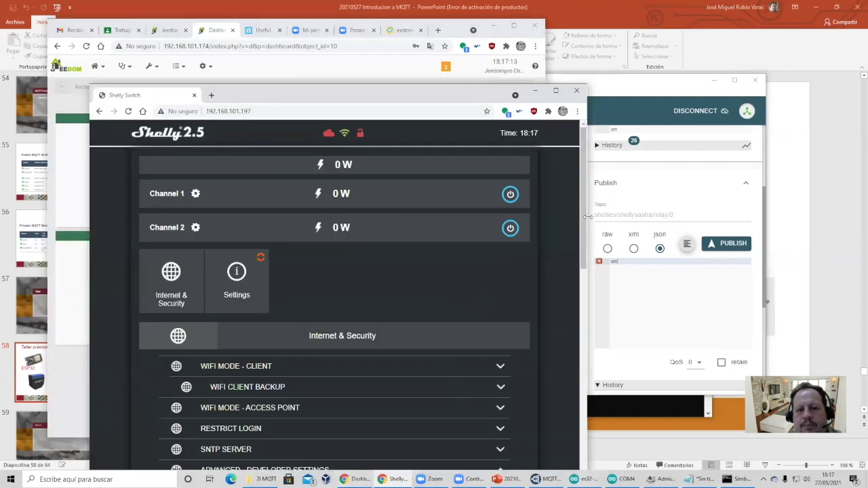
left_click_drag(587, 216, 528, 215)
left_click_drag(340, 94, 279, 79)
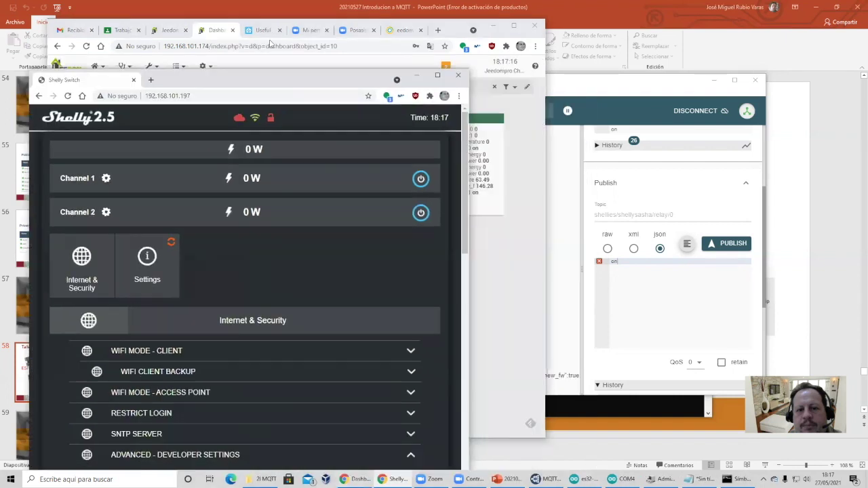
left_click(281, 25)
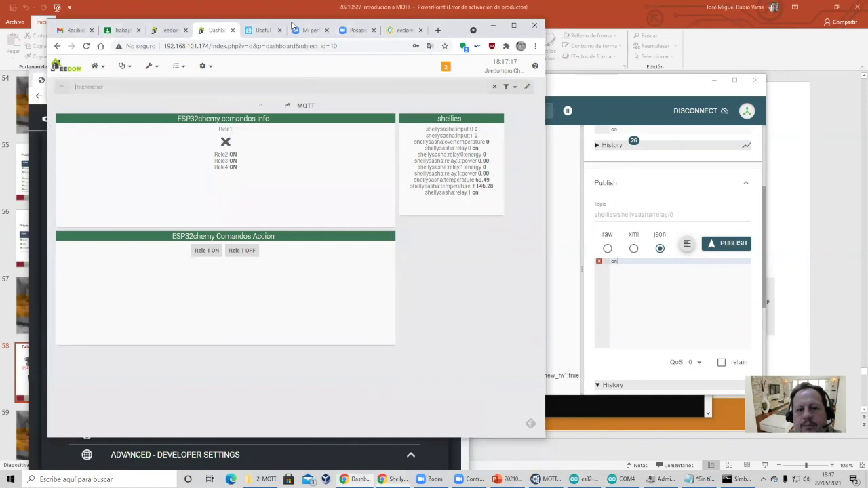
left_click_drag(292, 25, 656, 55)
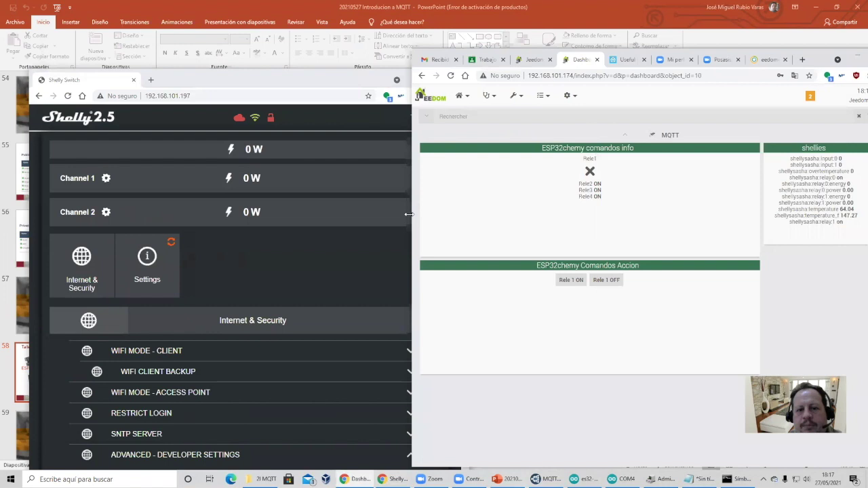
left_click_drag(409, 214, 525, 215)
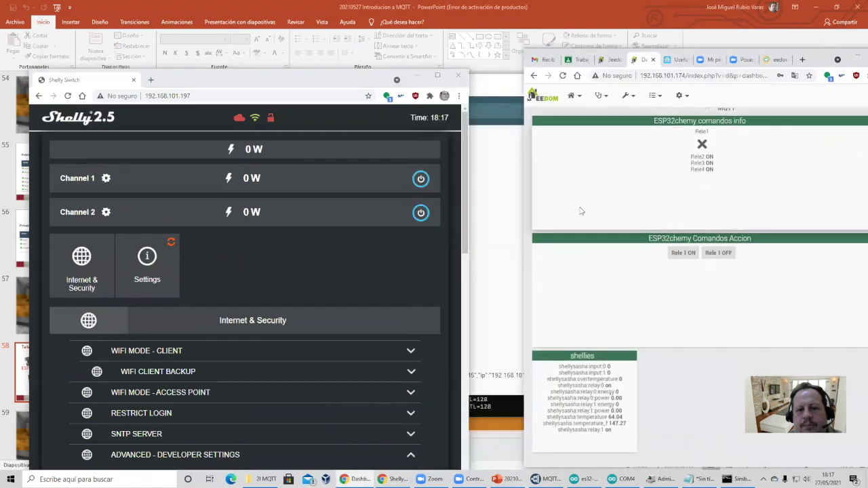
Turn Shelly Channels 1 and 2 off, then open the shellies equipment from its dashboard widget
left_click(420, 180)
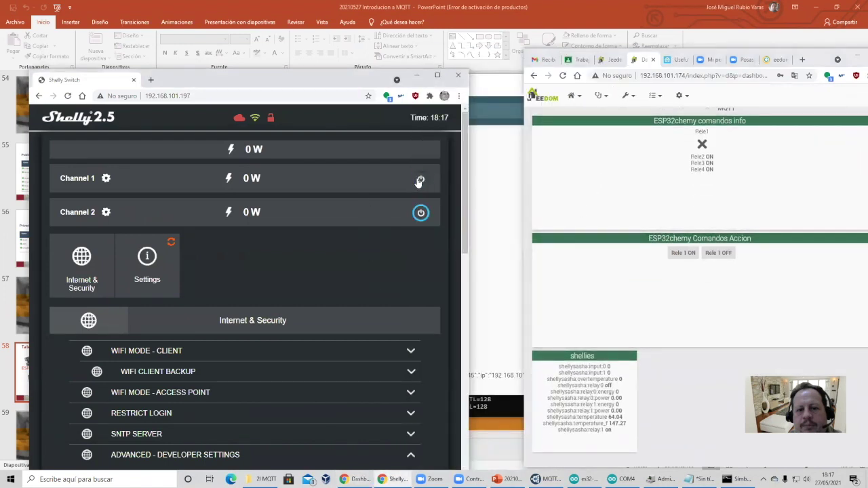
left_click(420, 180)
left_click(420, 181)
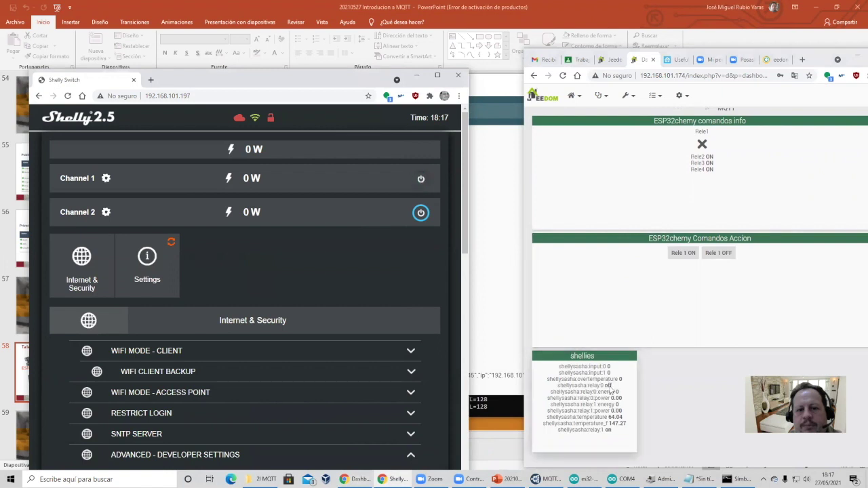
left_click(422, 216)
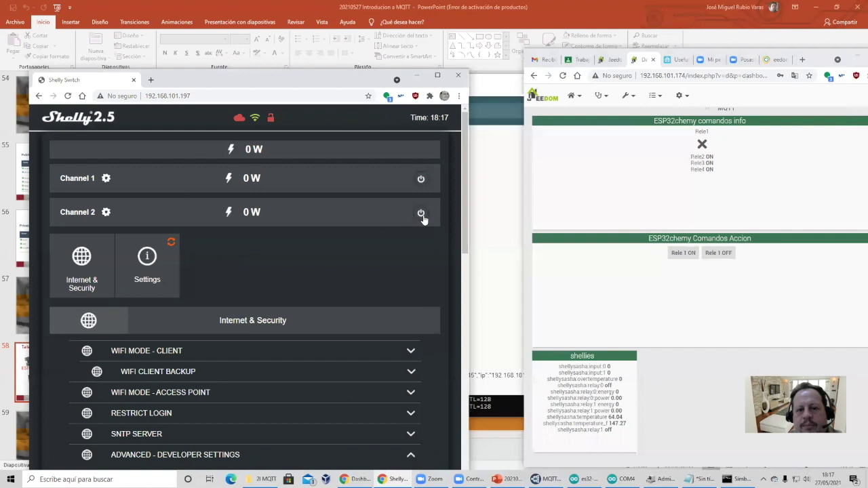
left_click(422, 214)
left_click(421, 214)
mouse_move(608, 435)
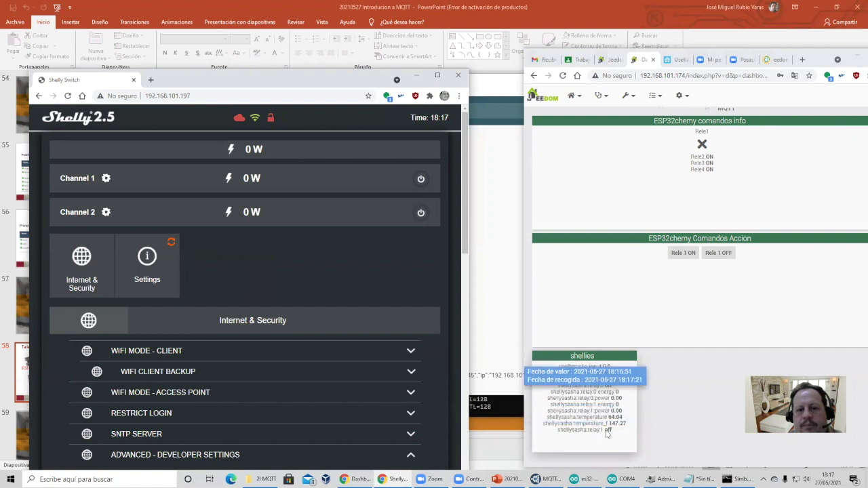
left_click(582, 356)
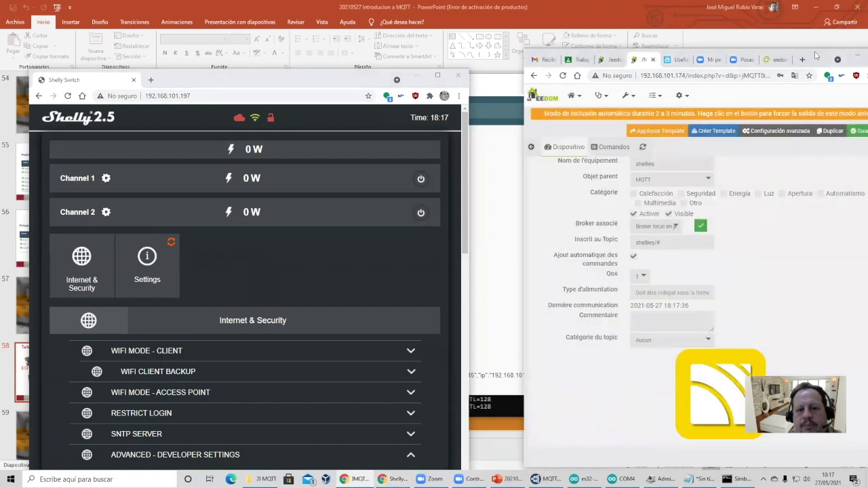
Hide input:1, overtemperature, relay energy/power, temperature and temperature_f from display, then save
left_click_drag(801, 58, 631, 39)
left_click(446, 128)
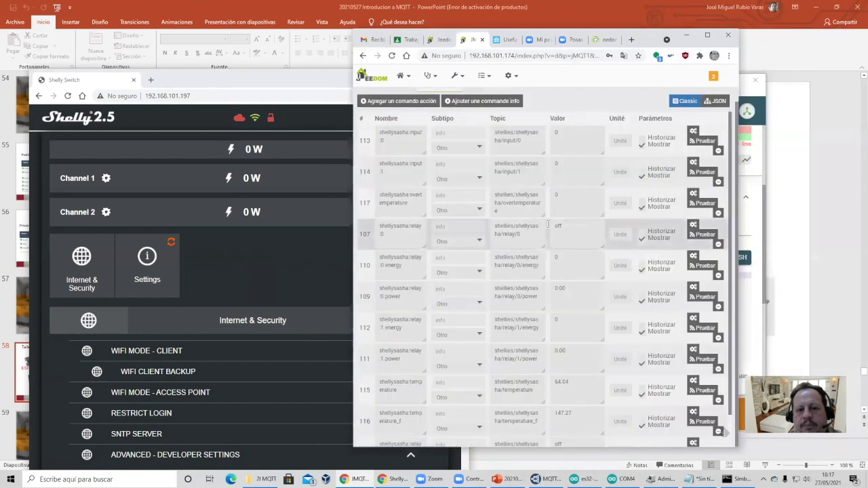
left_click(707, 35)
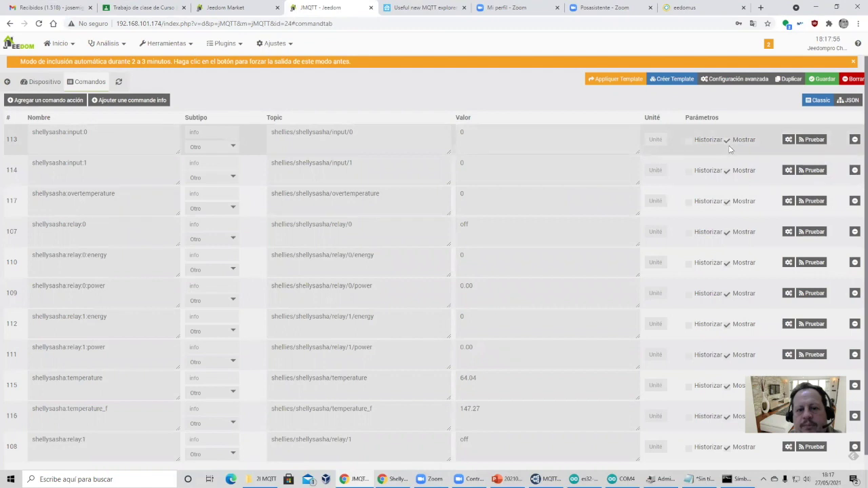
left_click(726, 171)
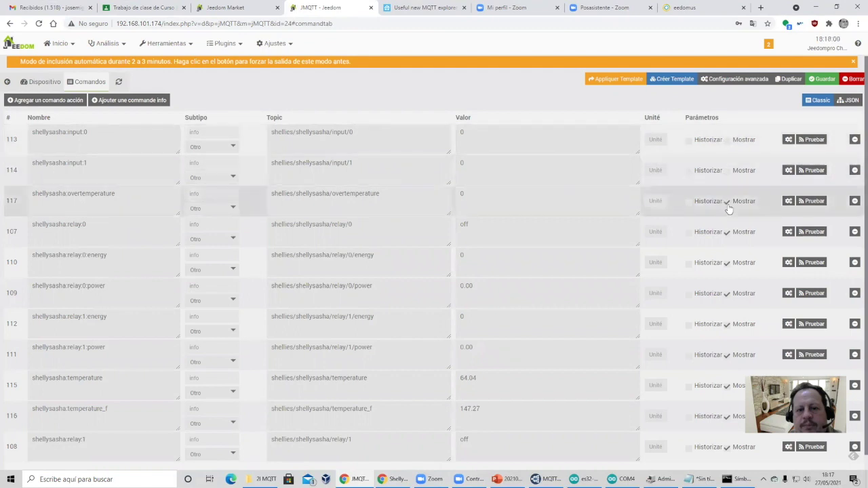
left_click(726, 202)
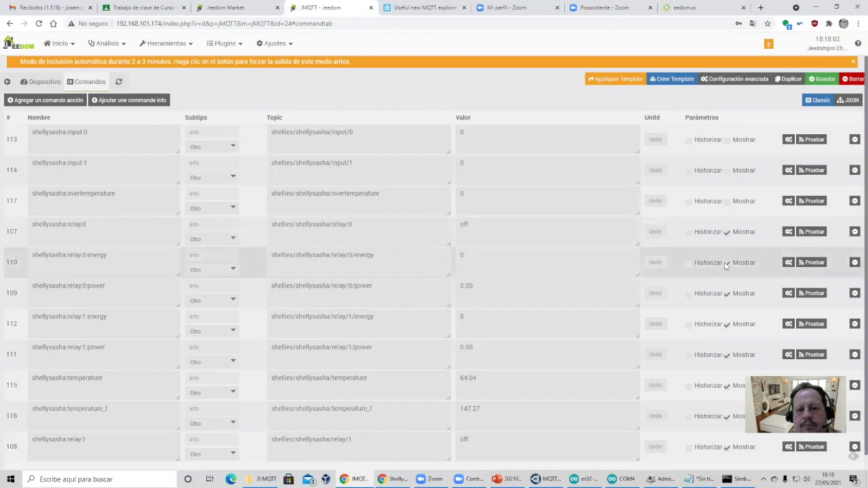
scroll(725, 266, "down", 1)
left_click(727, 248)
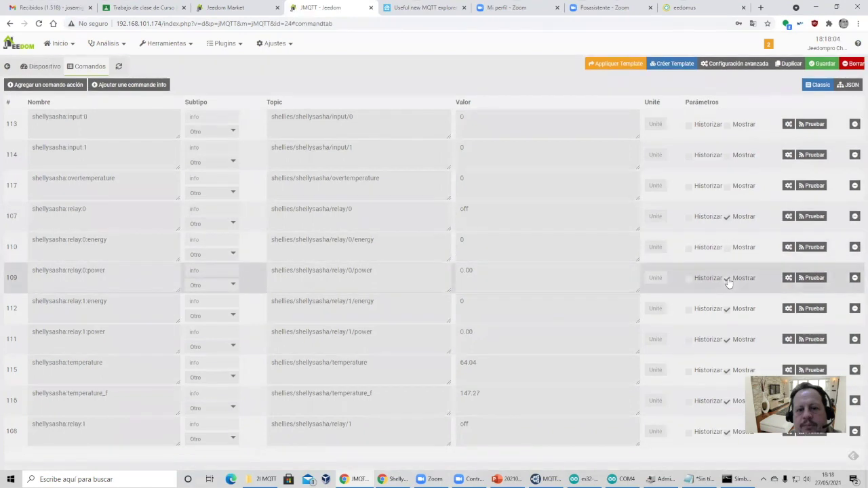
left_click(726, 280)
left_click(726, 310)
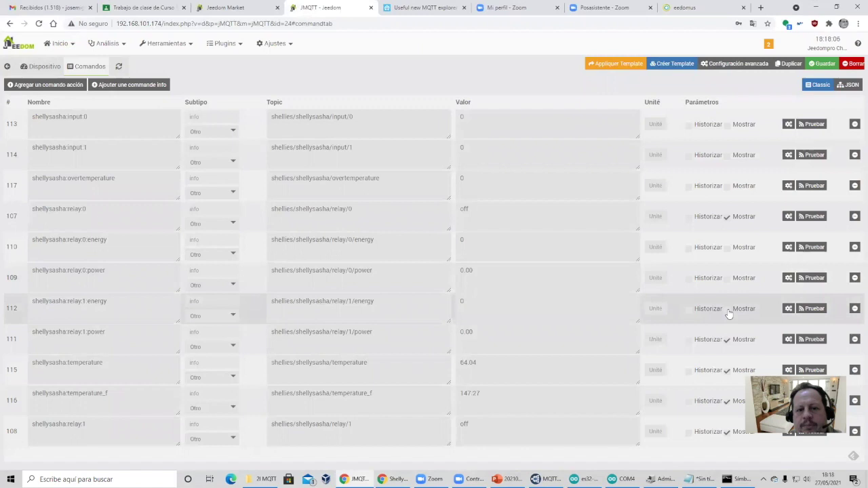
left_click(728, 339)
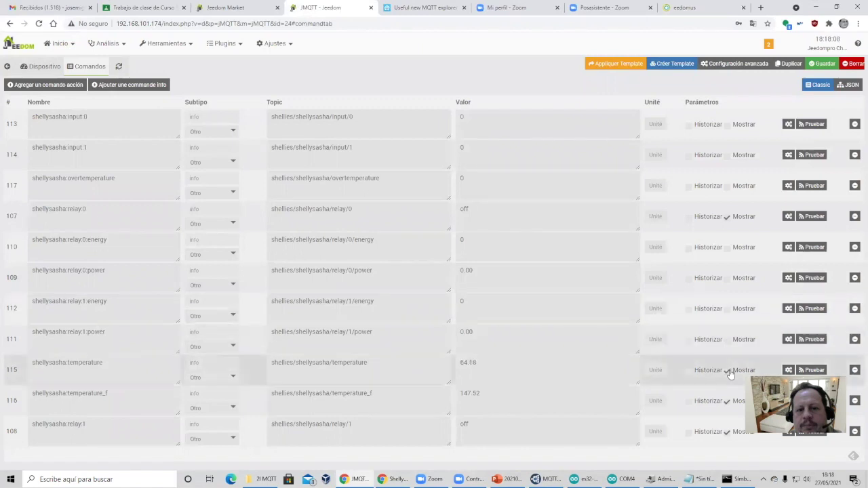
left_click(728, 372)
left_click(726, 403)
left_click(824, 63)
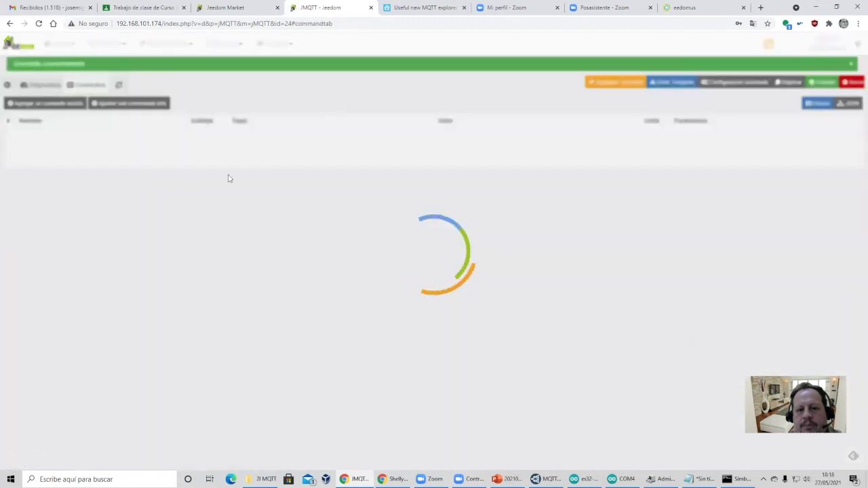
Open the MQTT dashboard and place the Jeedom window beside the Shelly page
mouse_move(62, 46)
mouse_move(70, 75)
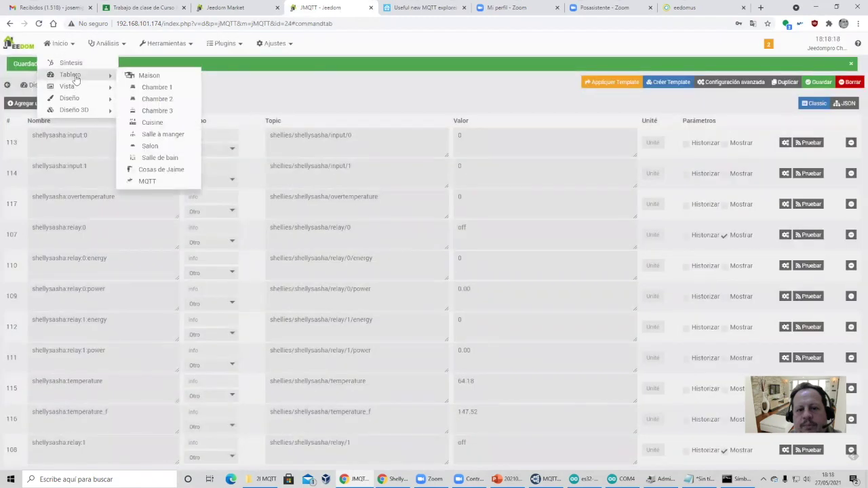
left_click(148, 181)
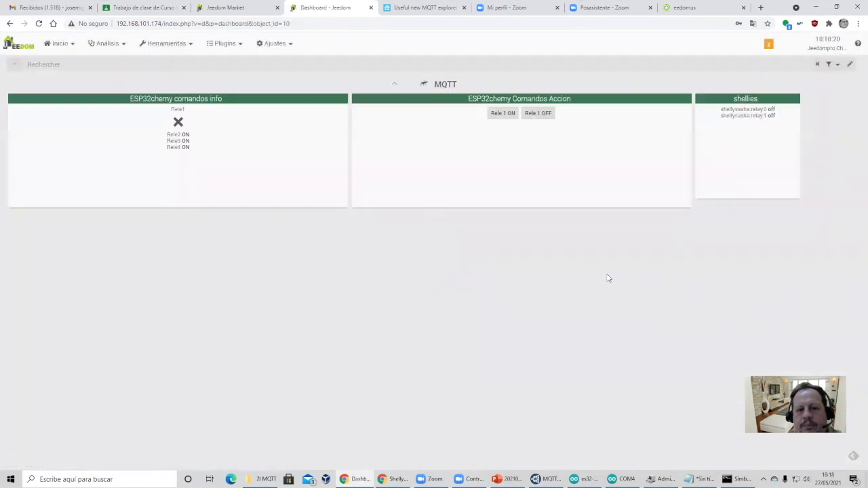
left_click(836, 7)
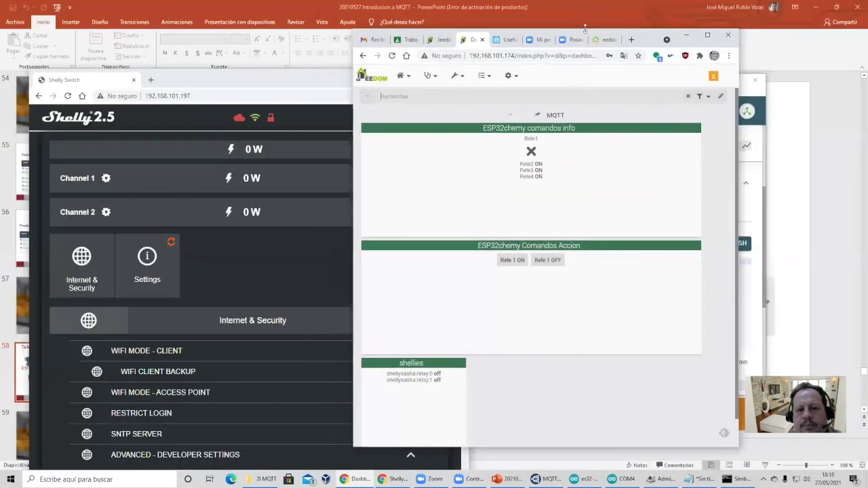
left_click_drag(585, 27, 585, 34)
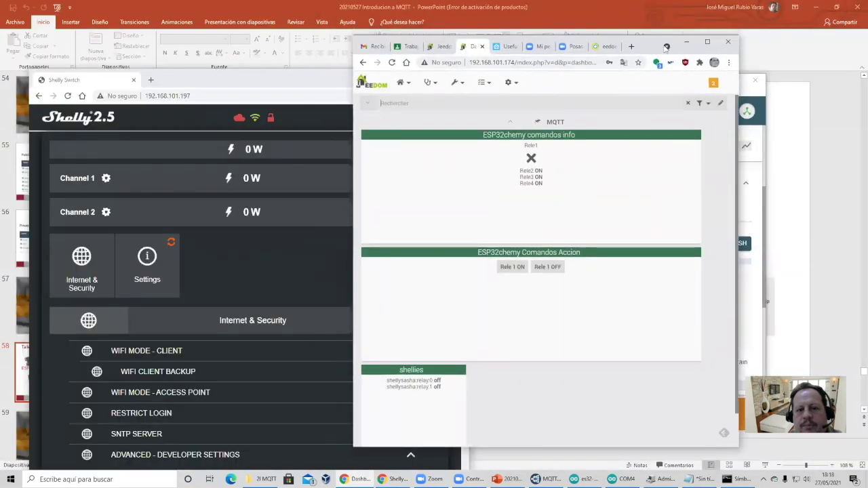
left_click_drag(667, 46, 782, 53)
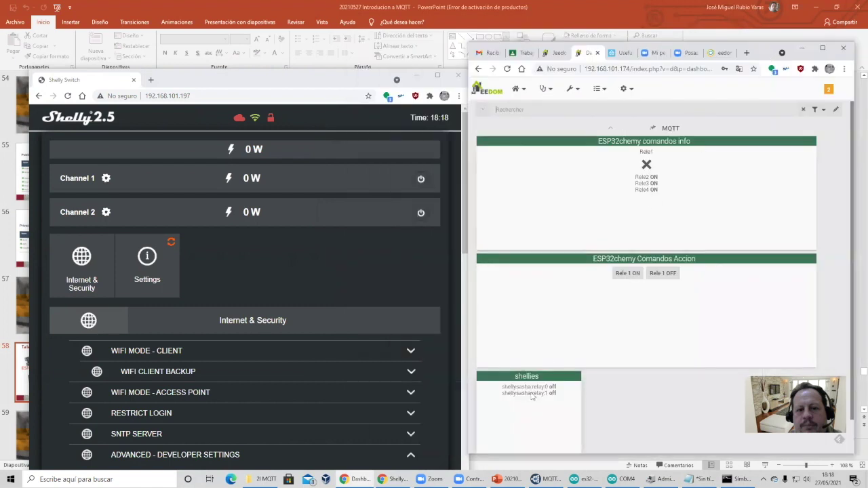
Toggle Channels 1 and 2 until both relays are on, then open the shellies equipment page full-screen
left_click(421, 178)
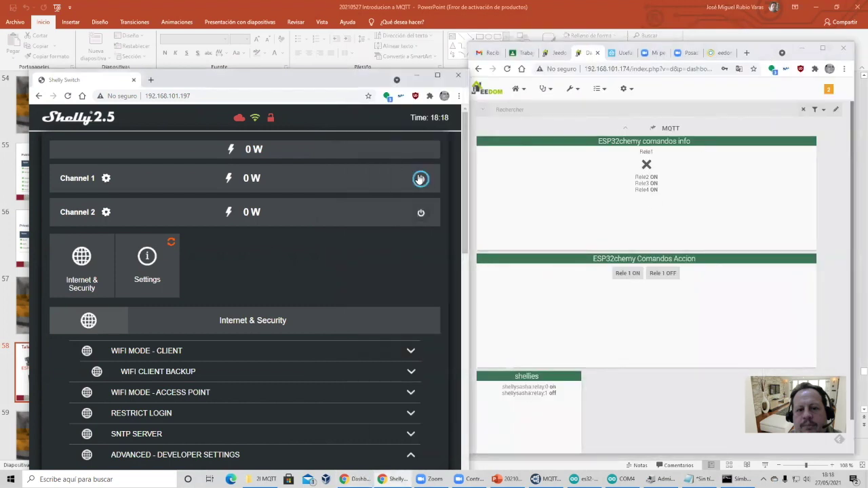
left_click(420, 214)
left_click(422, 214)
left_click(421, 178)
left_click(421, 178)
left_click(421, 213)
left_click(421, 214)
left_click(420, 179)
left_click(420, 211)
left_click(421, 180)
left_click(537, 378)
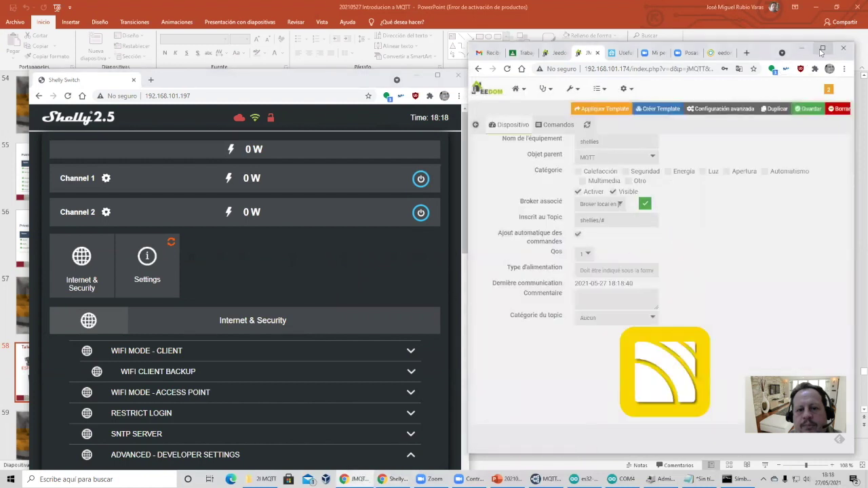
left_click(823, 48)
Duplicate the shellies equipment as 'shellies comandos accion'
left_click(787, 63)
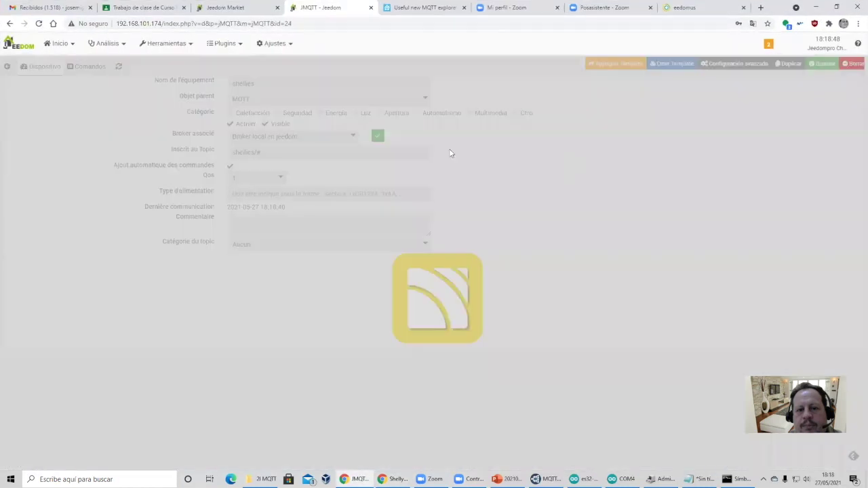
left_click(479, 149)
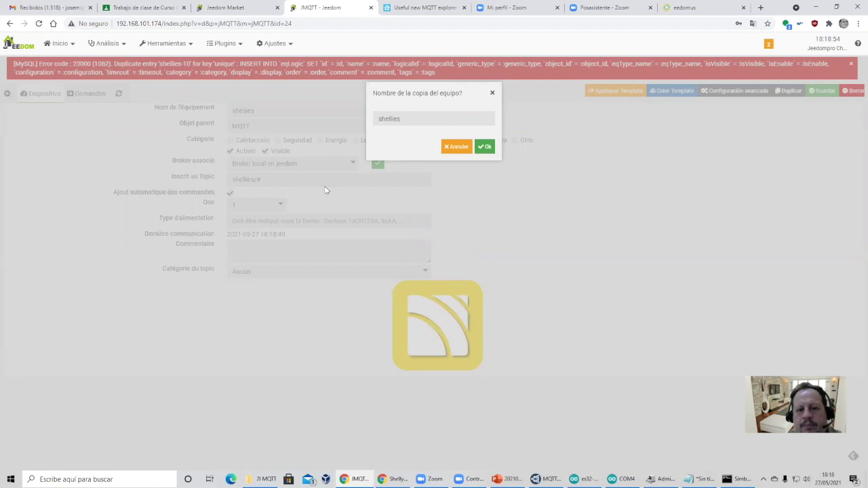
left_click(468, 151)
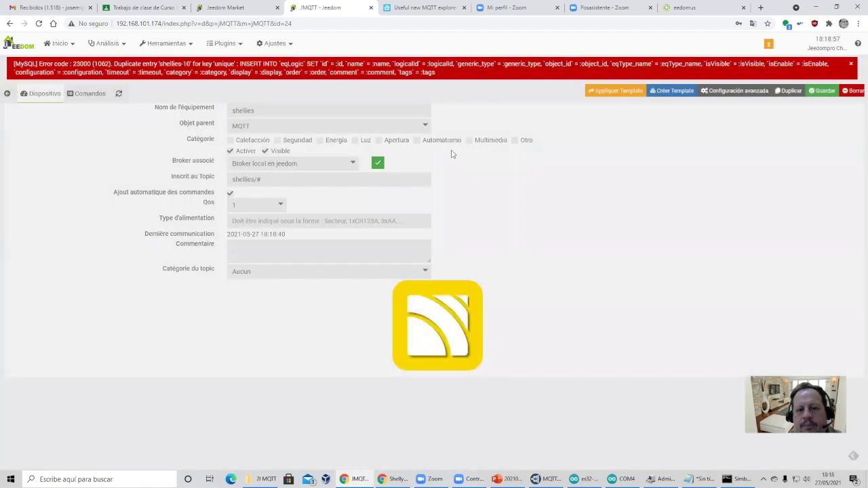
left_click(791, 90)
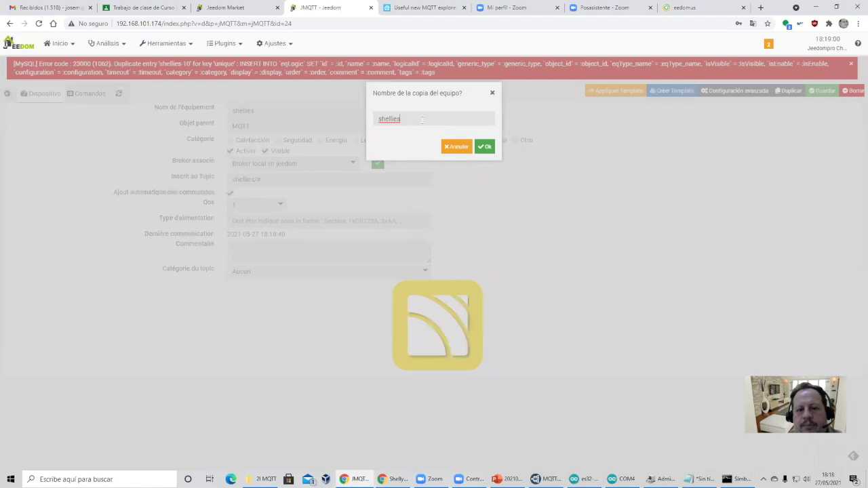
type("comandos accion")
key("Return")
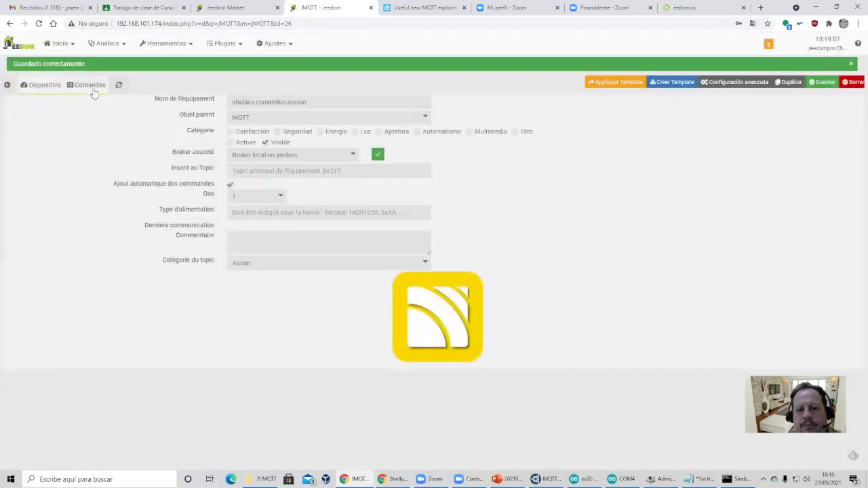
Delete every info command except relay:0 and relay:1, and add a new action command row
left_click(91, 86)
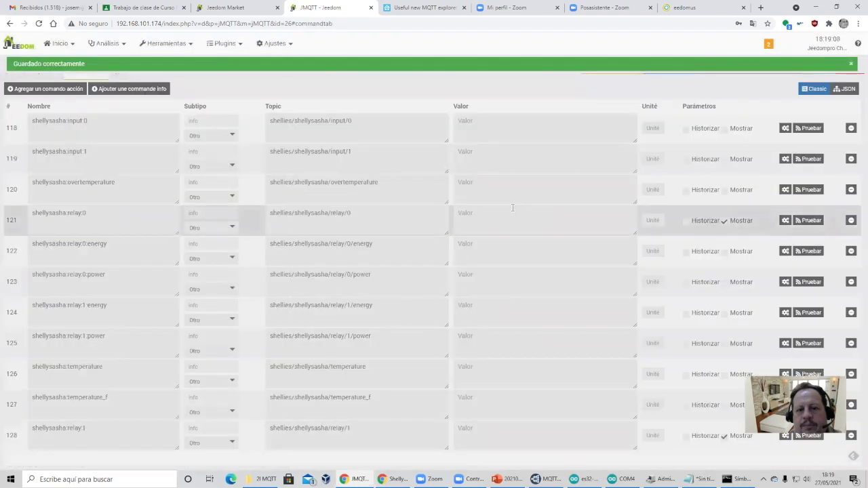
left_click(852, 131)
left_click(852, 143)
left_click(853, 143)
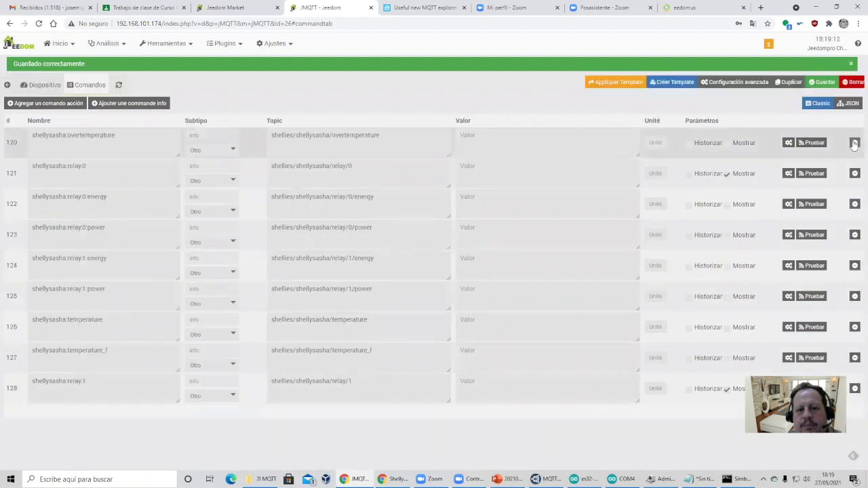
left_click(855, 174)
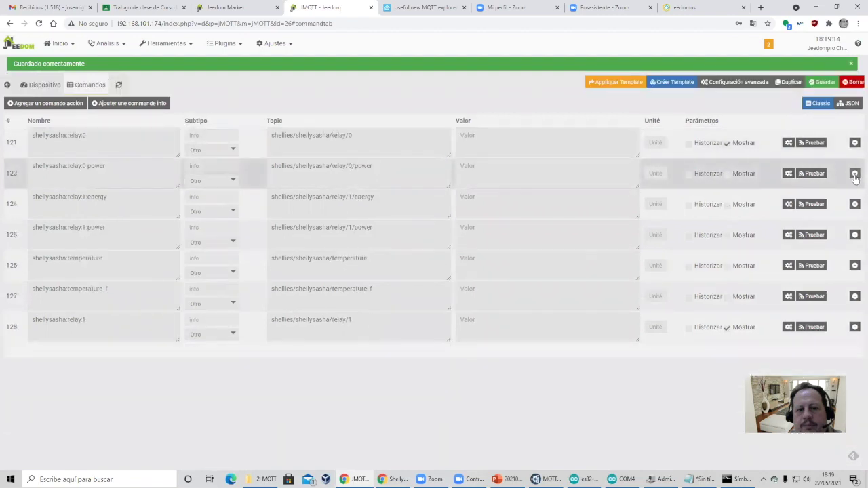
left_click(855, 175)
left_click(855, 175)
left_click(855, 174)
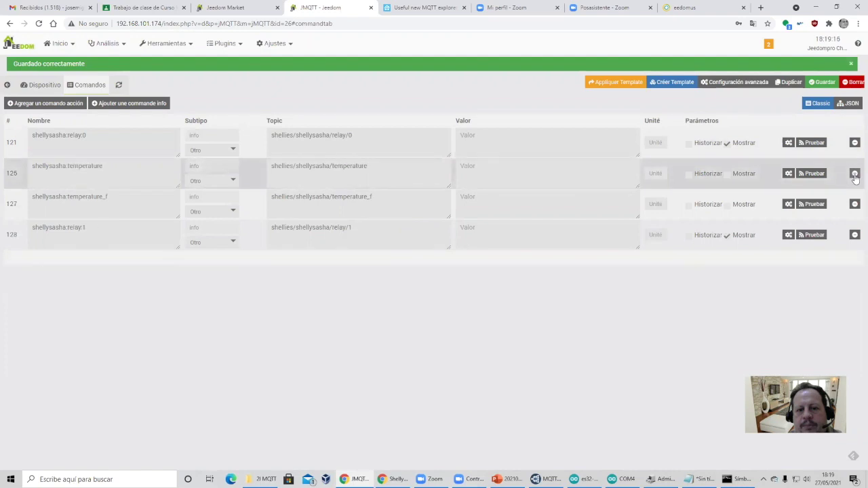
left_click(855, 174)
left_click(855, 173)
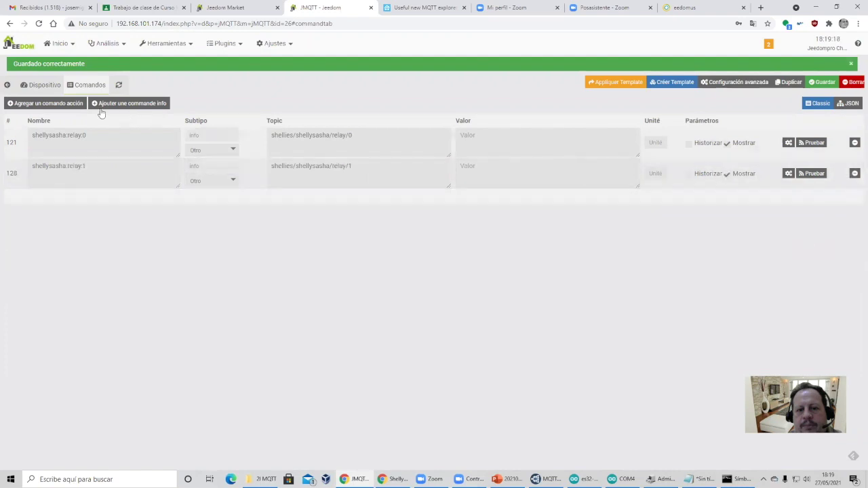
left_click(75, 104)
Create an action command publishing to shellies/shellysasha/relay/0 with QoS 0, and save it
left_click(124, 220)
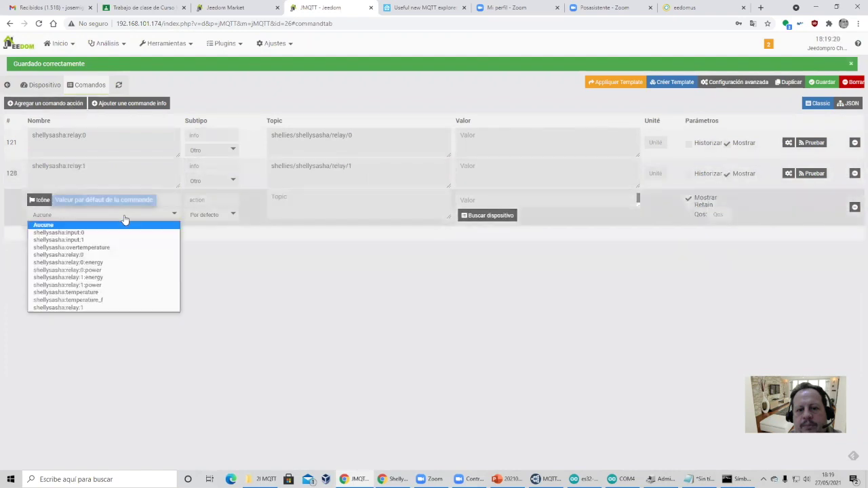
left_click(150, 197)
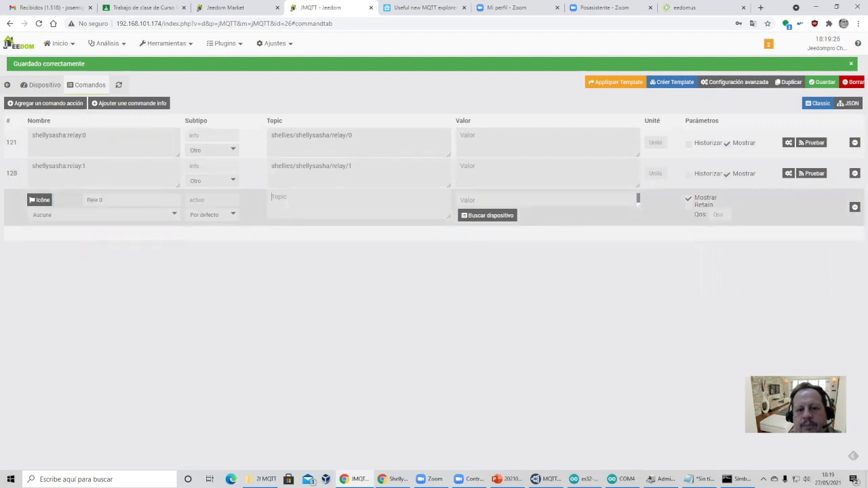
left_click_drag(367, 136, 270, 135)
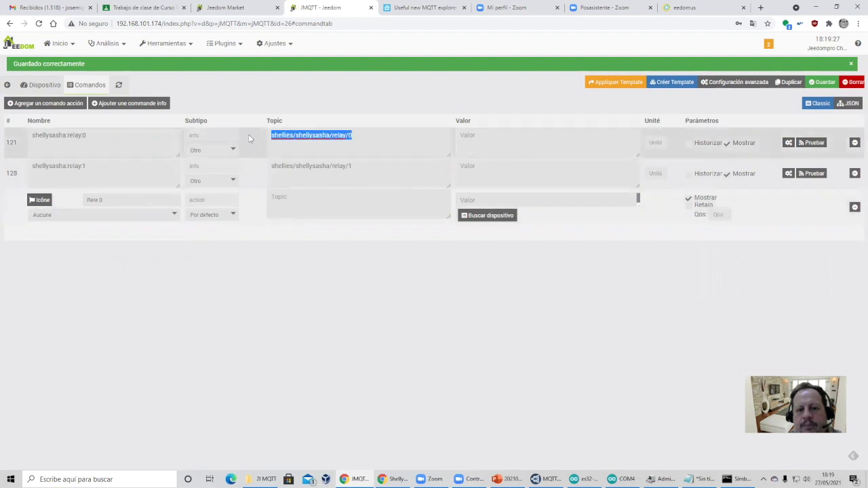
key("ctrl+c")
left_click(285, 202)
key("ctrl+v")
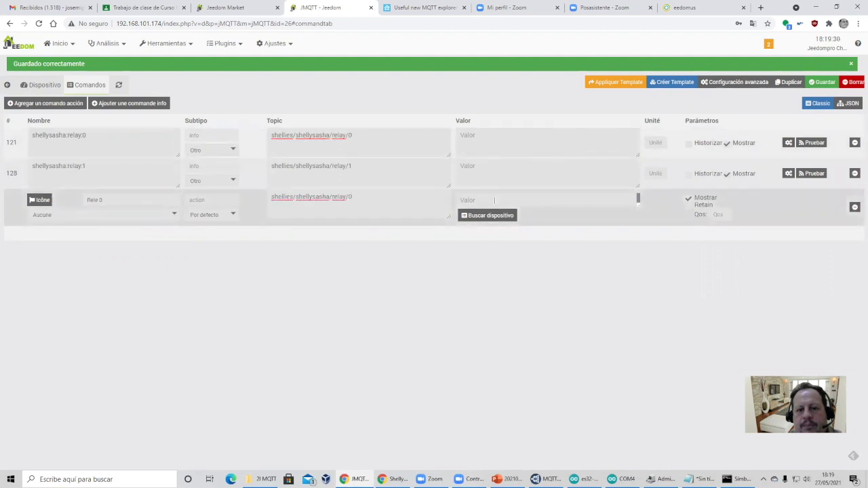
left_click(494, 200)
type("0")
left_click(718, 214)
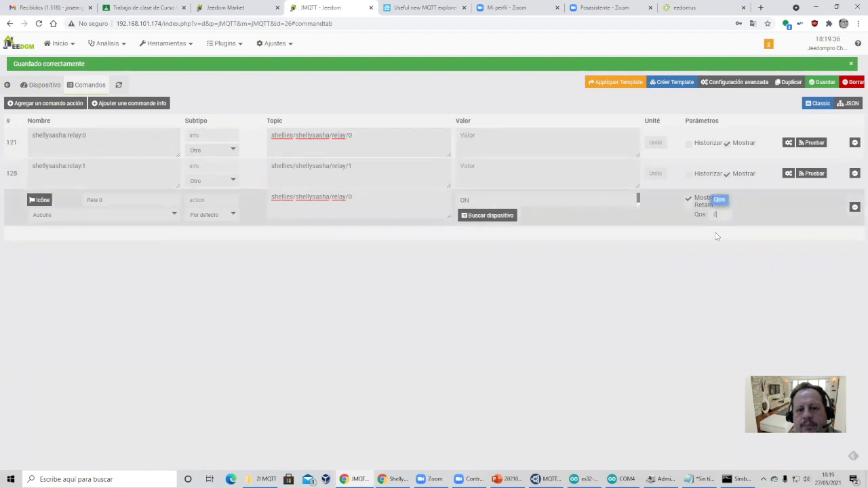
left_click(728, 246)
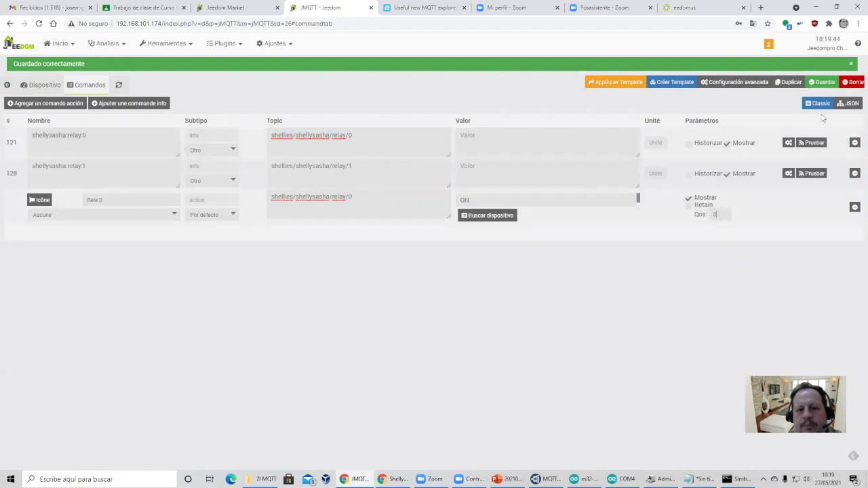
left_click(824, 83)
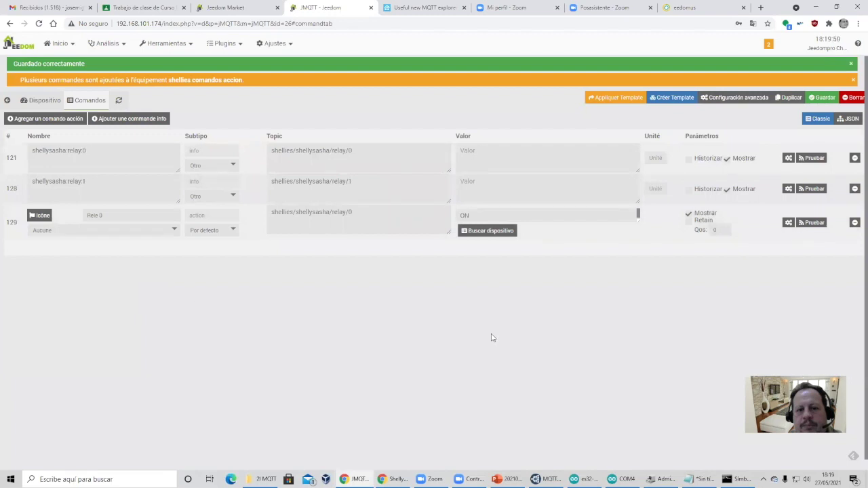
Add Rele 0 Off beside Rele 0 Onn, sending off and on to the relay 0 topic, and save
left_click(64, 120)
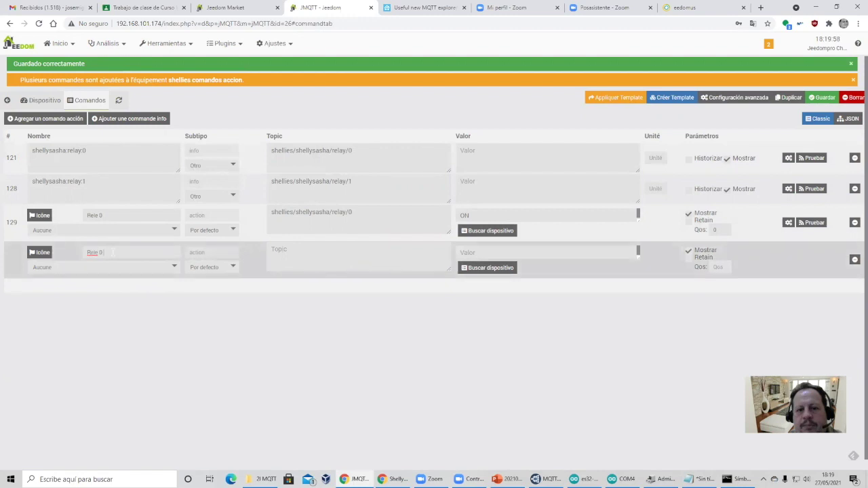
left_click(114, 216)
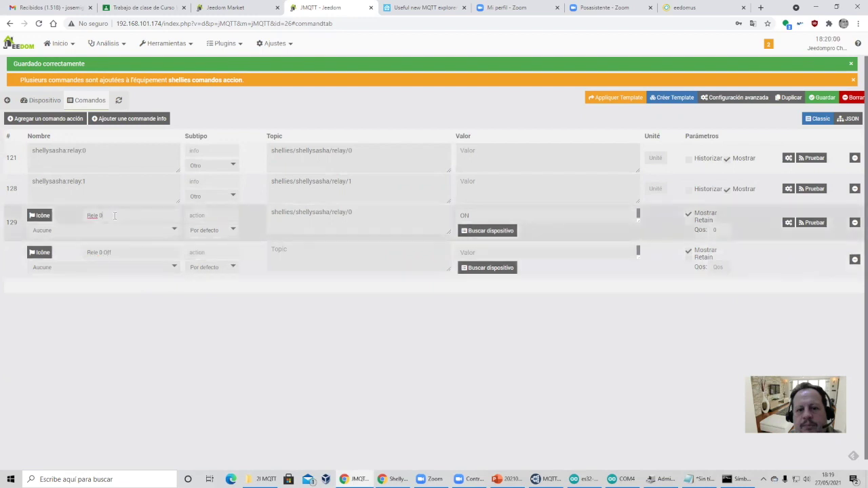
triple_click(306, 222)
left_click(319, 262)
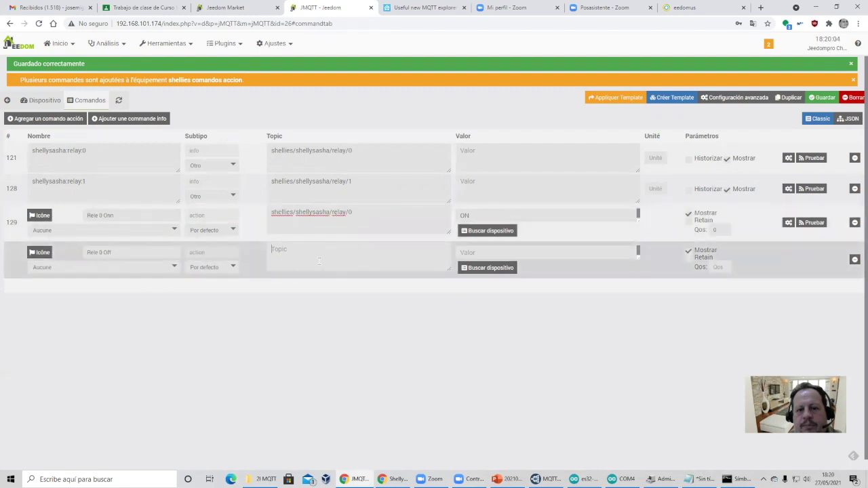
key("ctrl+v")
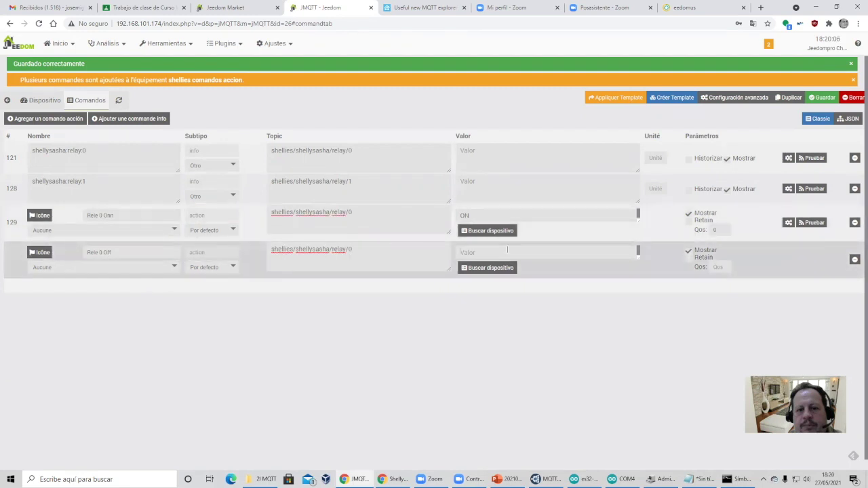
left_click(507, 251)
type("Off")
left_click(490, 215)
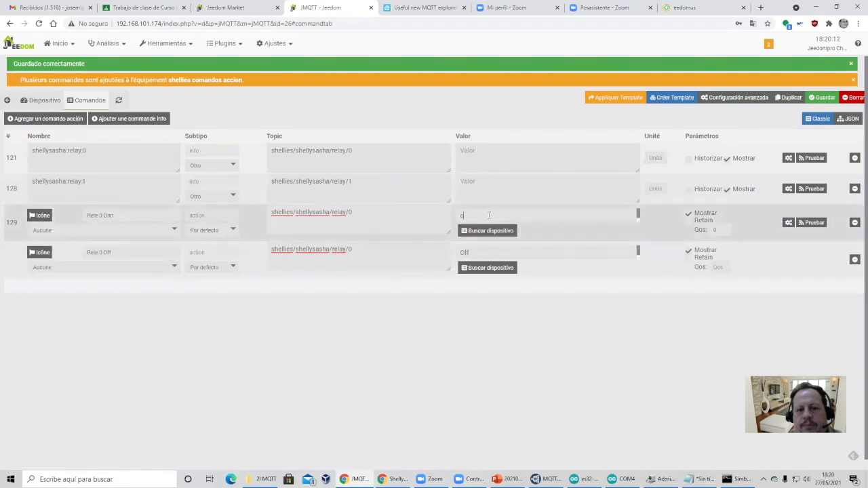
left_click(479, 253)
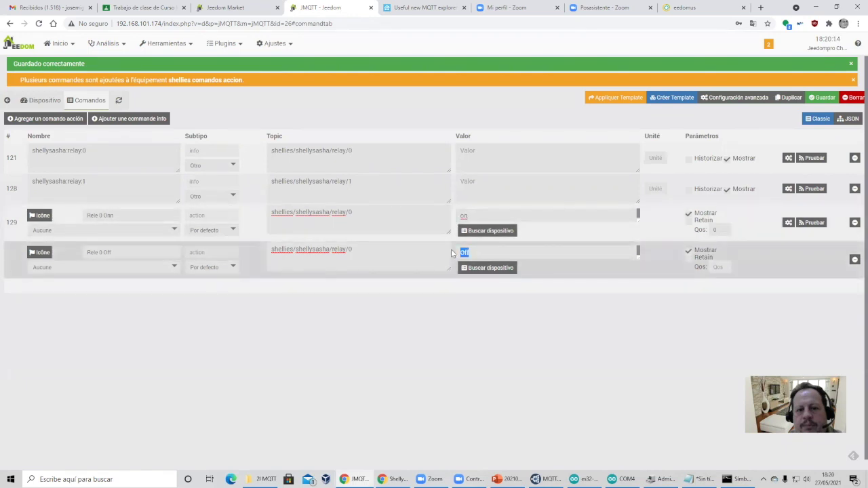
left_click(724, 267)
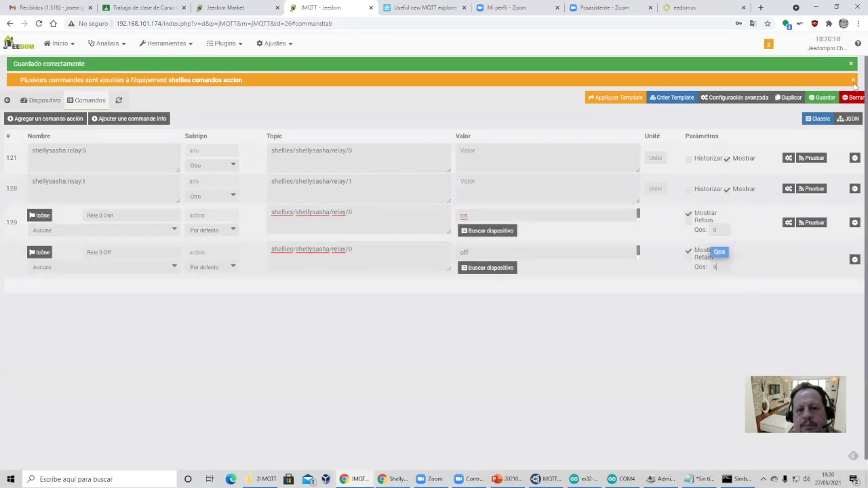
left_click(823, 97)
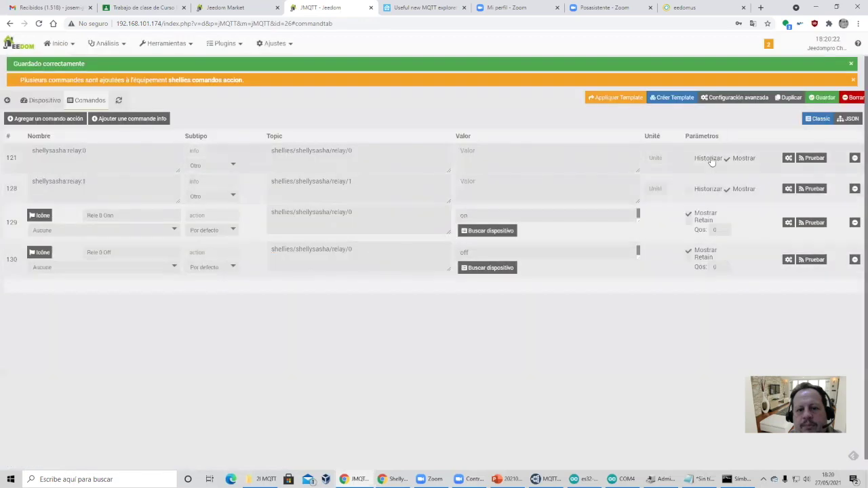
Delete the old relay:0 and relay:1 info commands and save the equipment
left_click(855, 158)
left_click(855, 158)
left_click(824, 97)
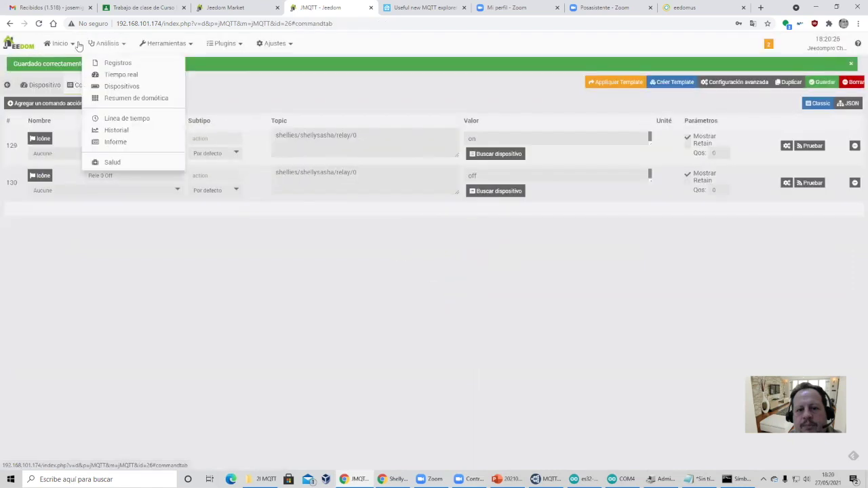
Check the MQTT dashboard for the shellies comandos accion widget
mouse_move(60, 43)
mouse_move(70, 74)
left_click(148, 182)
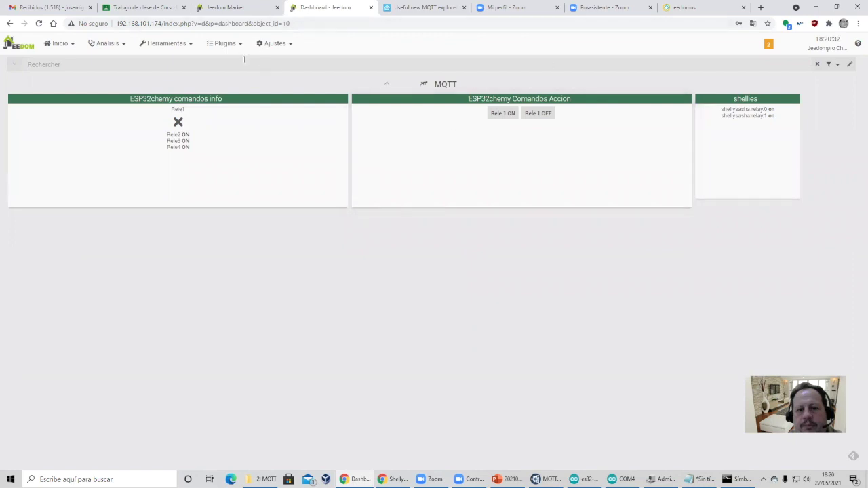
In jMQTT, tick Activer on the shellies comandos accion equipment and save it
mouse_move(230, 50)
mouse_move(255, 106)
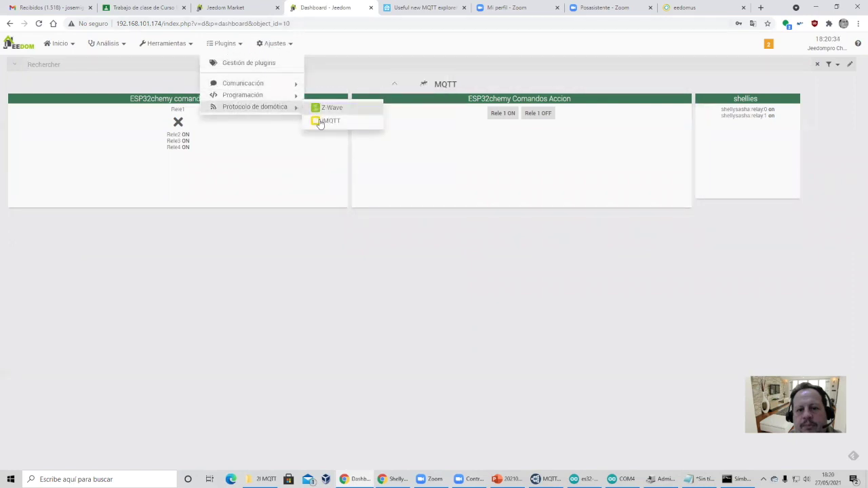
left_click(320, 120)
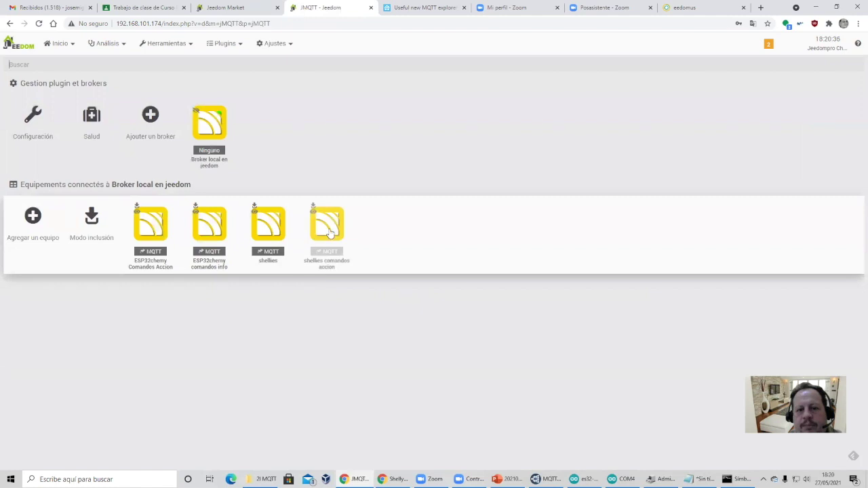
left_click(327, 230)
left_click(232, 124)
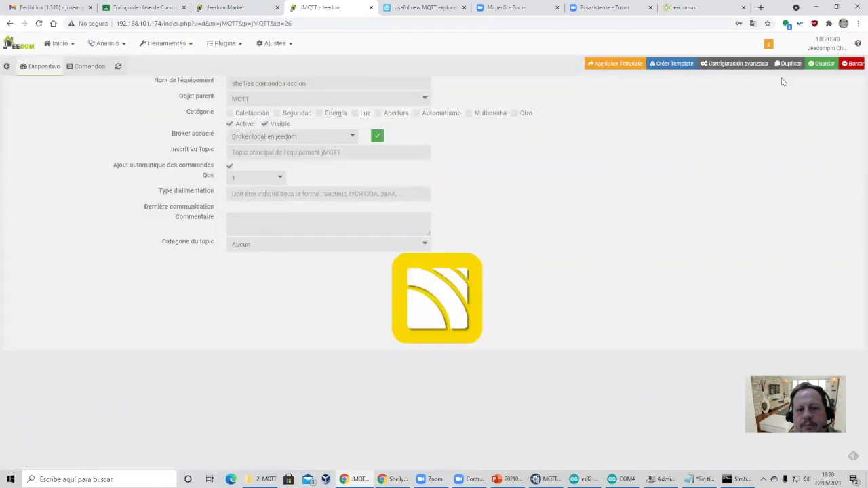
left_click(817, 64)
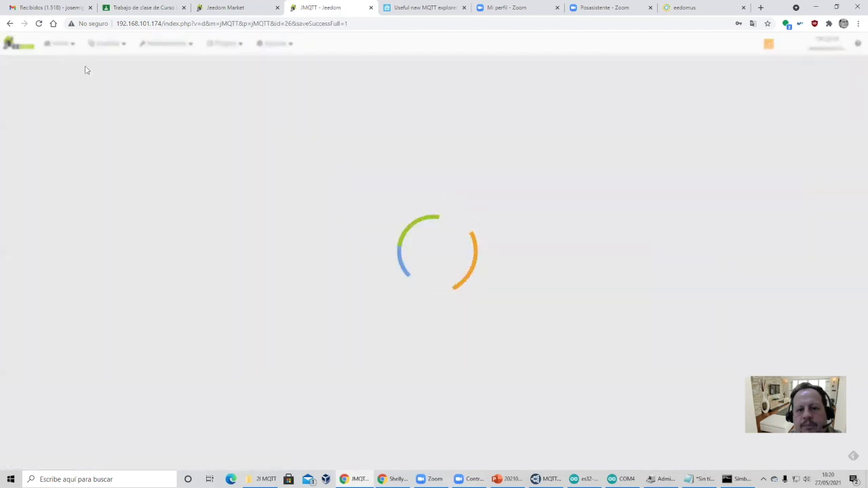
Return to the MQTT dashboard to see the Rele 0 Onn and Rele 0 Off buttons
mouse_move(58, 43)
mouse_move(82, 75)
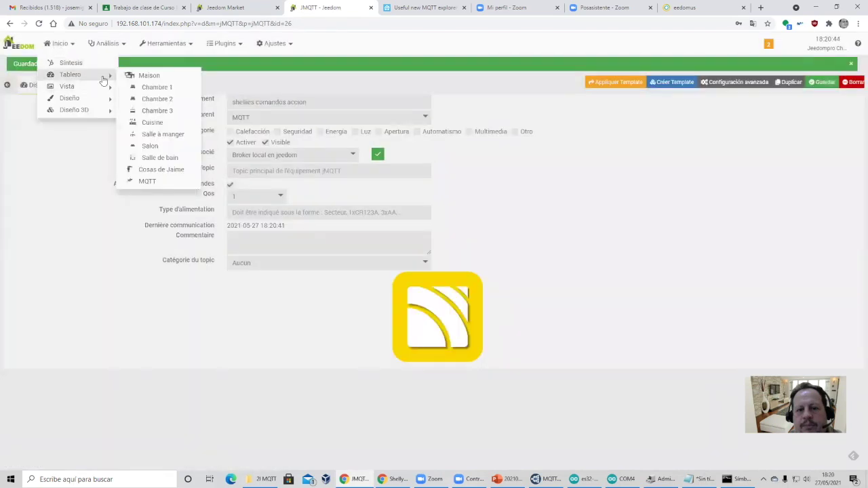
left_click(143, 179)
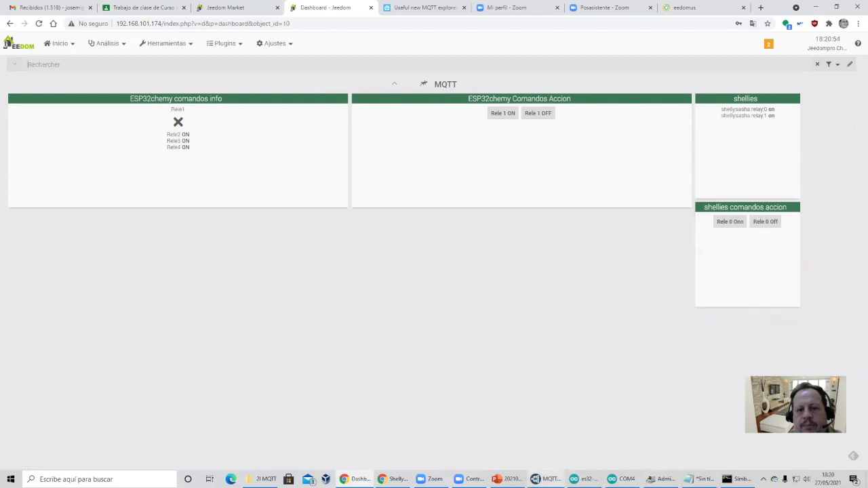
Shrink the Jeedom window and switch Shelly Channels 1 and 2 off
left_click(837, 8)
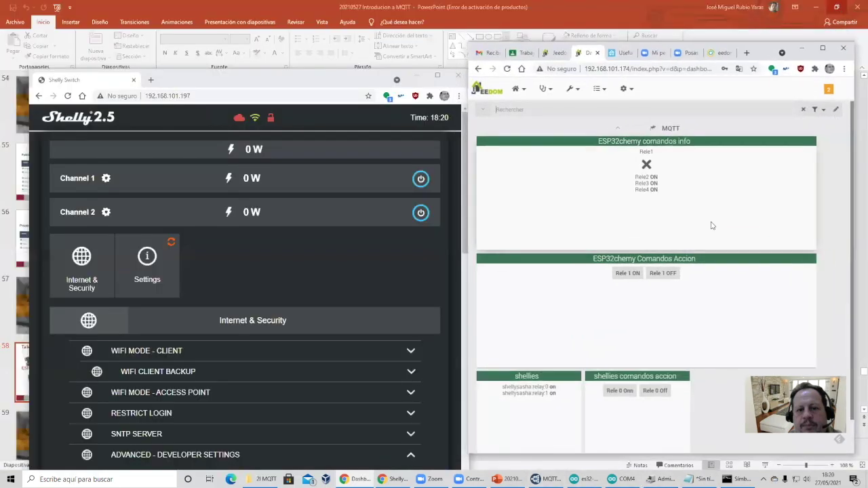
scroll(676, 262, "down", 1)
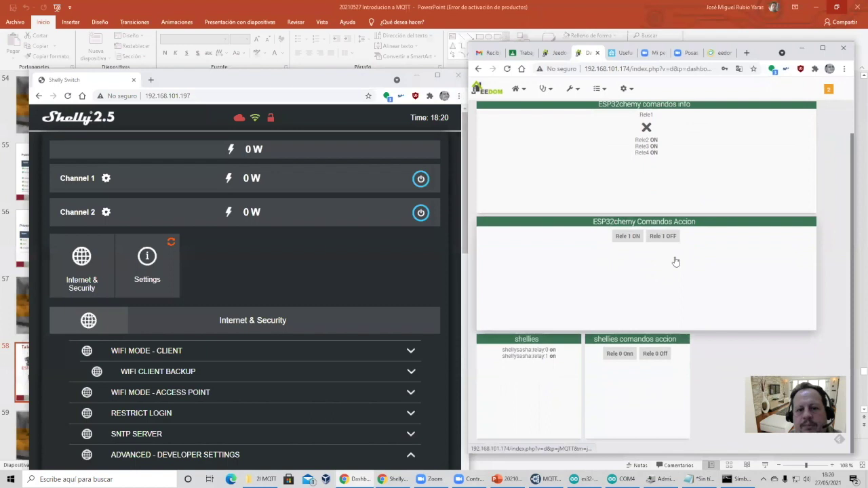
left_click(421, 179)
left_click(421, 215)
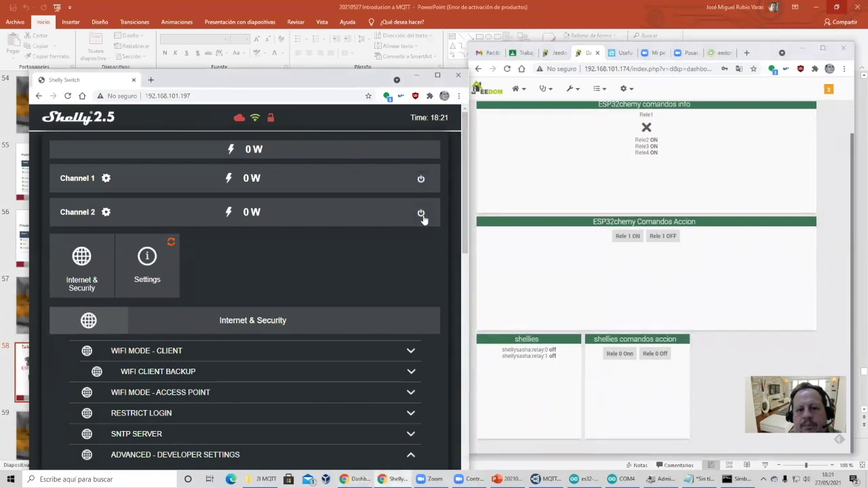
Save the shellies comandos accion device with its relay/0 on and off commands
left_click(635, 340)
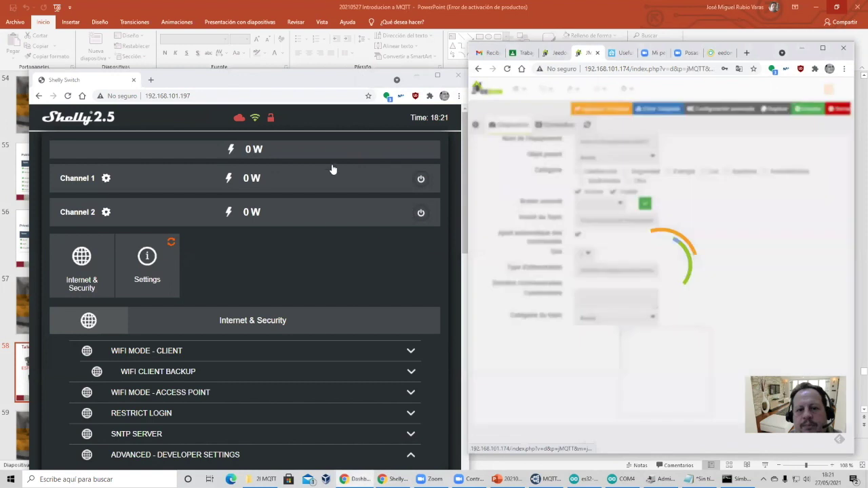
left_click(558, 125)
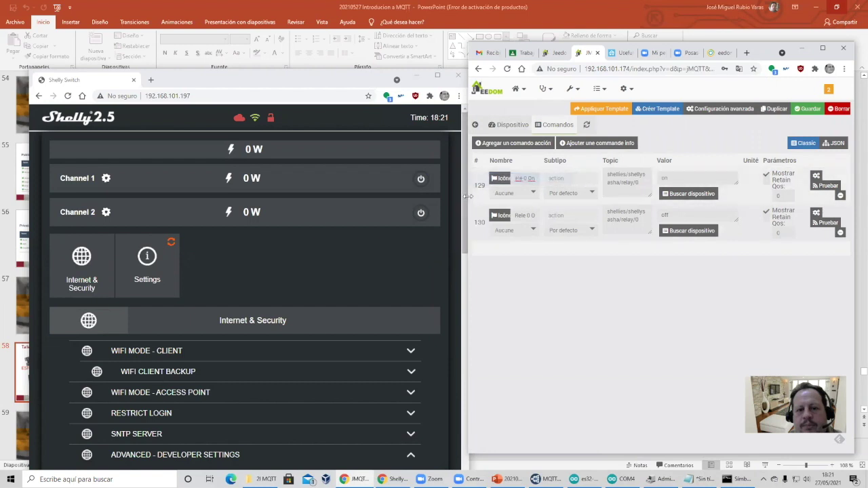
left_click_drag(468, 197, 144, 196)
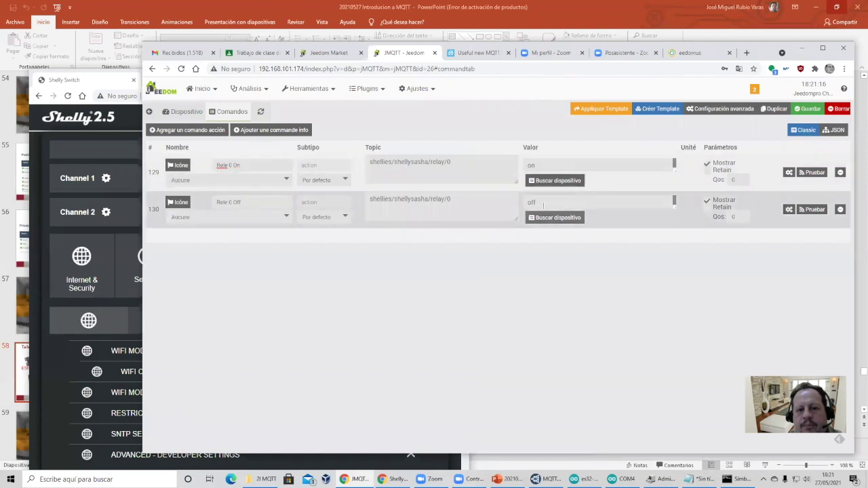
left_click(794, 110)
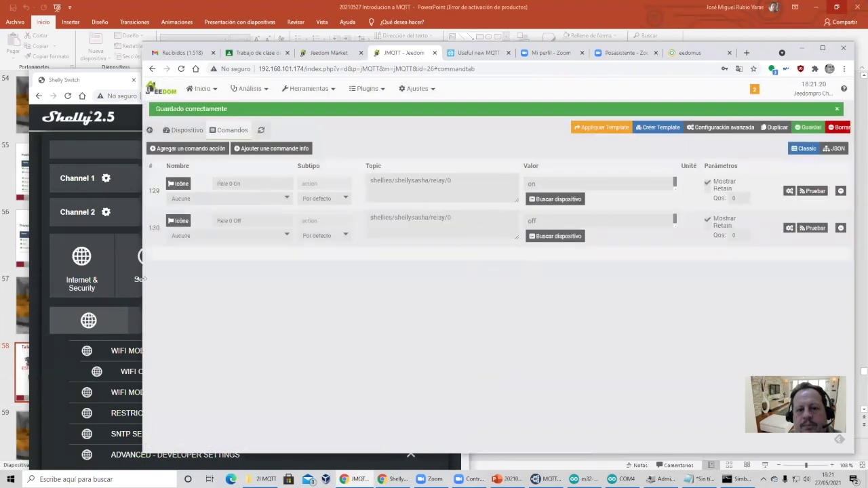
Move the Jeedom window back to the right half and open the dashboard list
left_click_drag(143, 279, 472, 278)
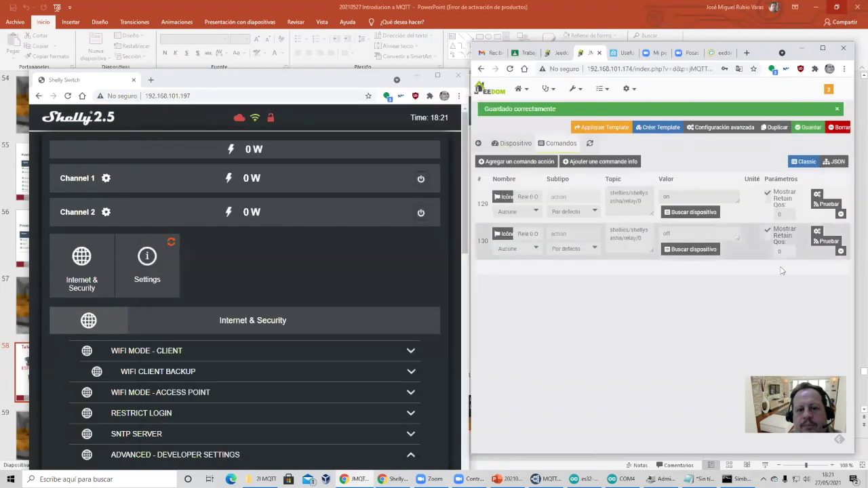
left_click(521, 89)
mouse_move(510, 121)
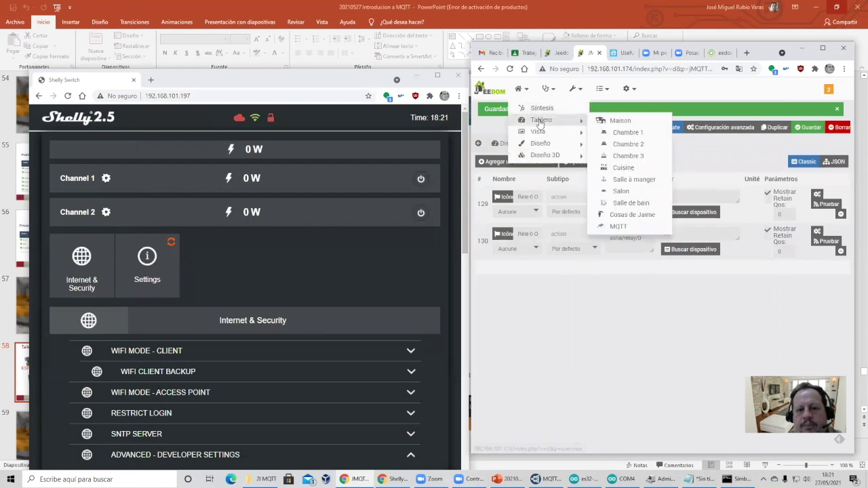
On the MQTT dashboard, toggle relay 0 with the Rele 0 On and Rele 0 Off buttons
left_click(621, 226)
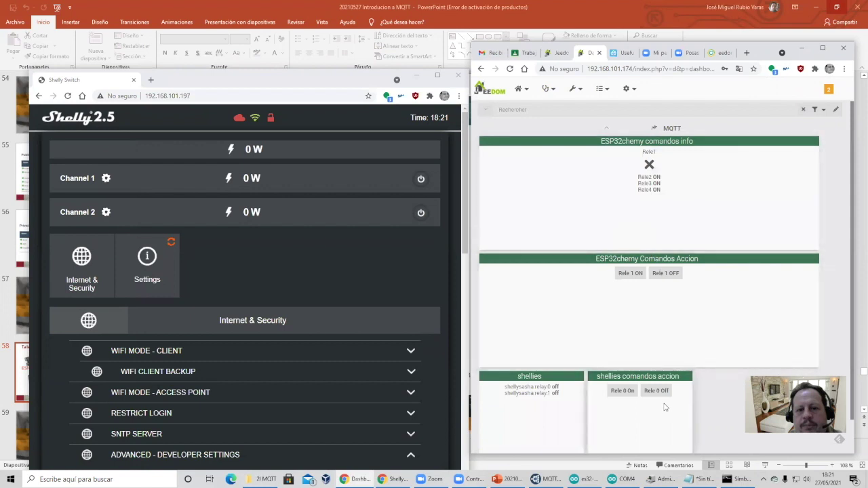
left_click(625, 392)
left_click(658, 393)
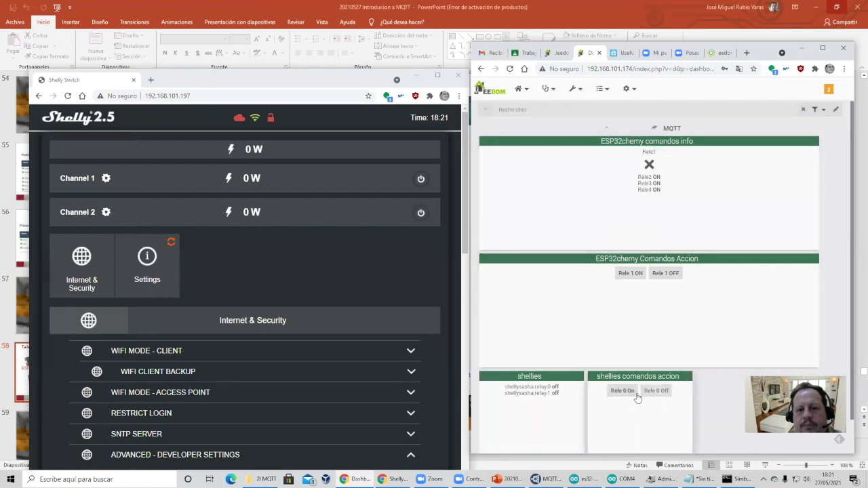
left_click(630, 394)
left_click(626, 392)
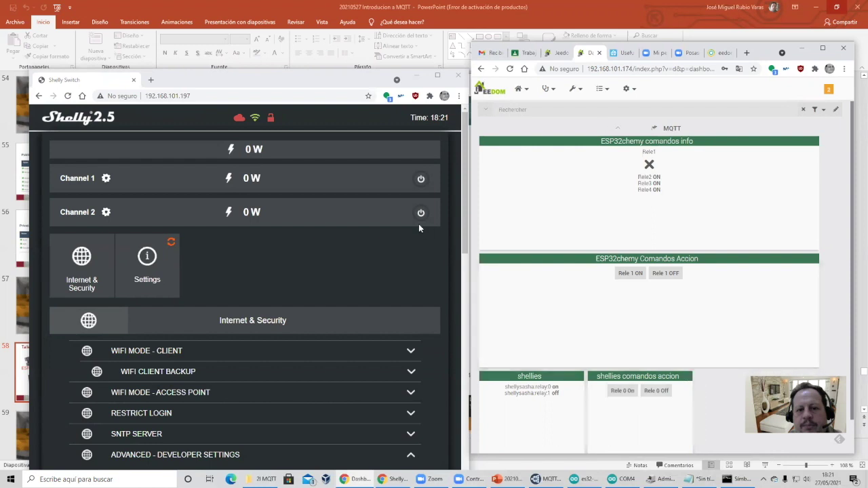
Switch Channel 1 off on the Shelly page, retry Rele 0 On, and bring up MQTT Explorer
left_click(420, 181)
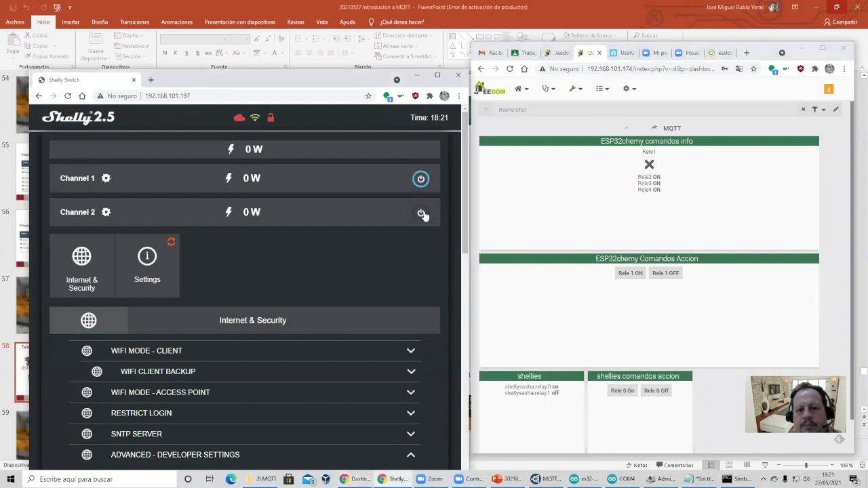
left_click(421, 184)
left_click(629, 392)
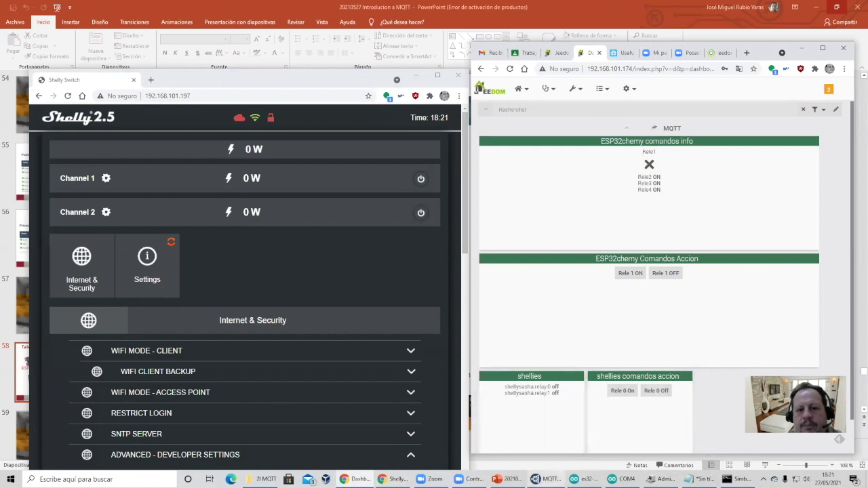
left_click(545, 479)
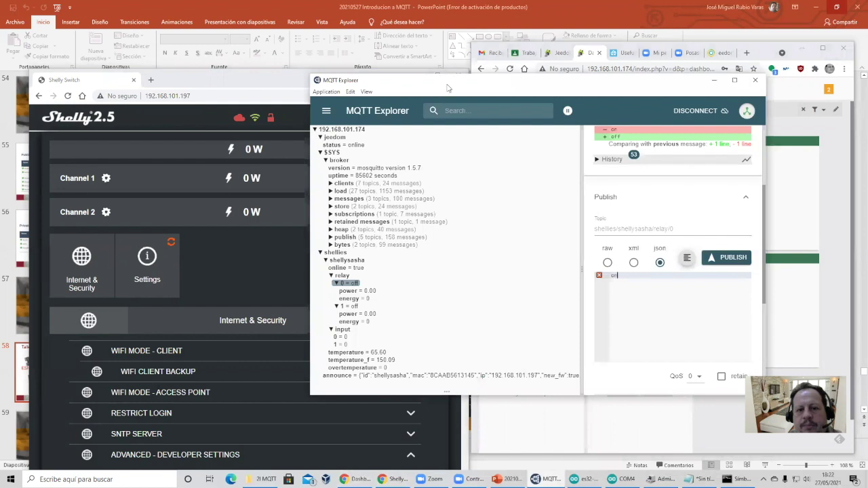
left_click_drag(448, 88, 624, 95)
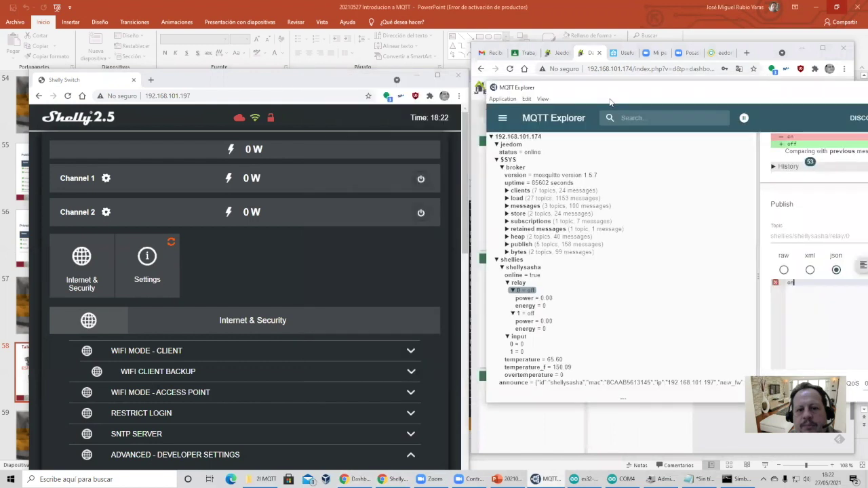
Turn Channel 1 on, then publish a raw 'on' message to shellies/shellysasha/relay/0
left_click(420, 180)
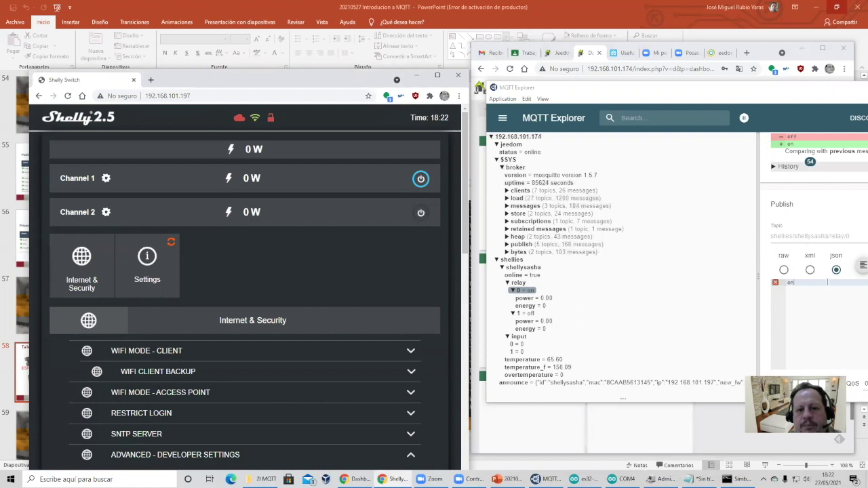
left_click(784, 270)
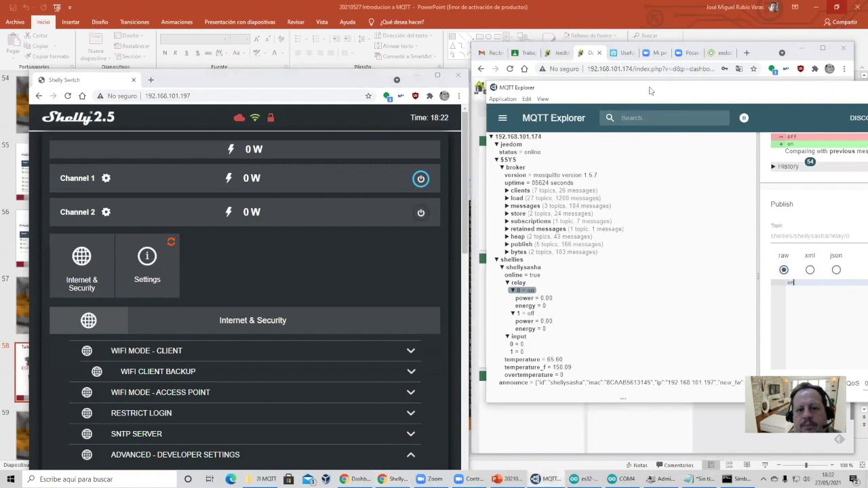
left_click_drag(646, 89, 539, 89)
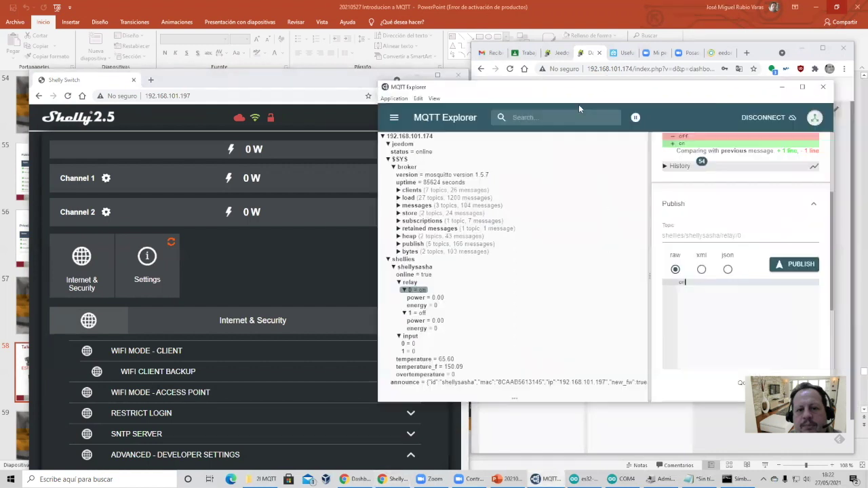
left_click(799, 267)
Change the payload to 'off' and publish it to relay 0
left_click(726, 270)
key("BackSpace")
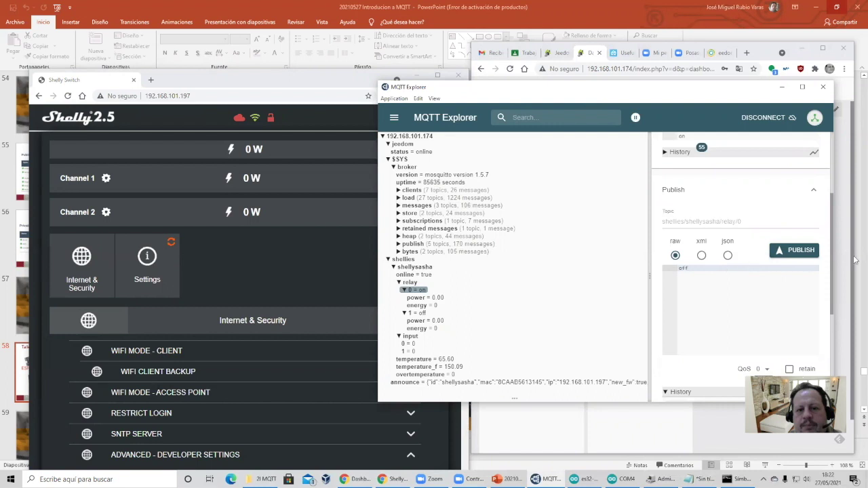
left_click(810, 254)
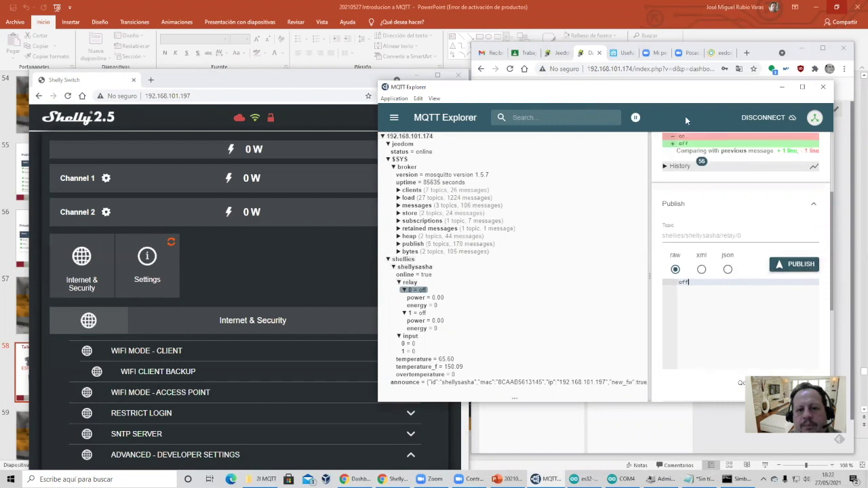
Return to the Jeedom dashboard and open the shellies comandos accion device
left_click_drag(585, 98, 665, 113)
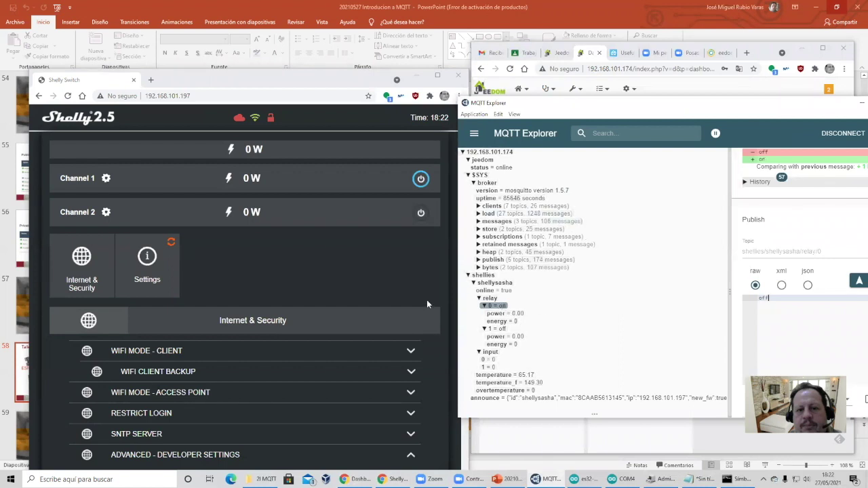
left_click(539, 427)
left_click(611, 380)
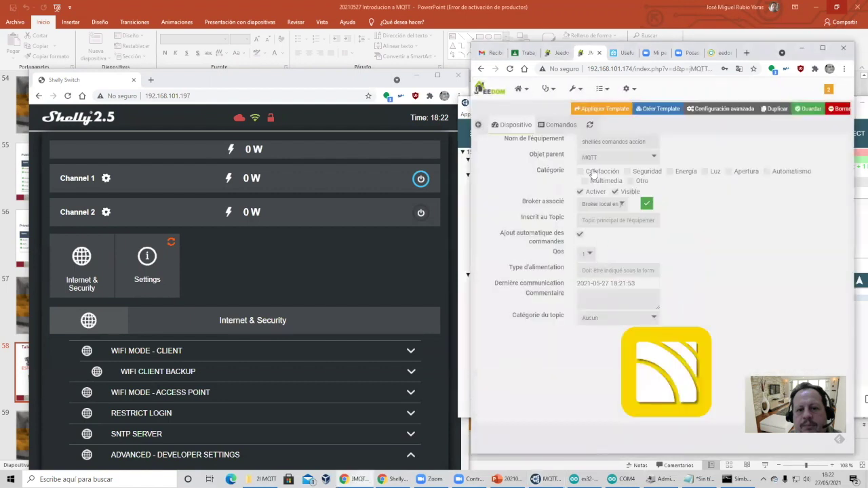
Show the device's on/off commands, open Shelly Settings, and decline saving the password with Nunca
left_click(561, 125)
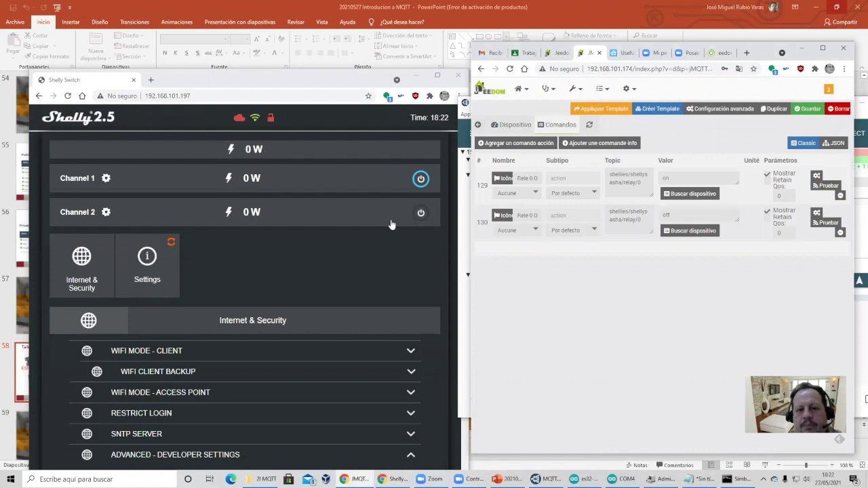
left_click(149, 261)
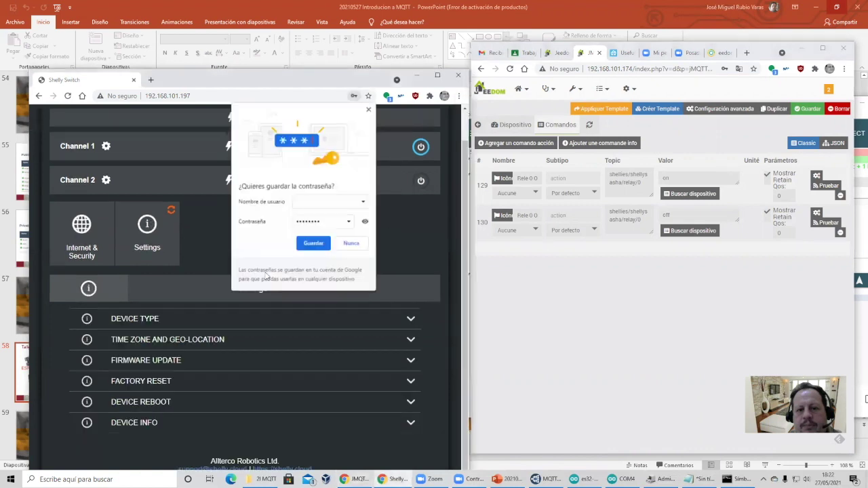
left_click(349, 244)
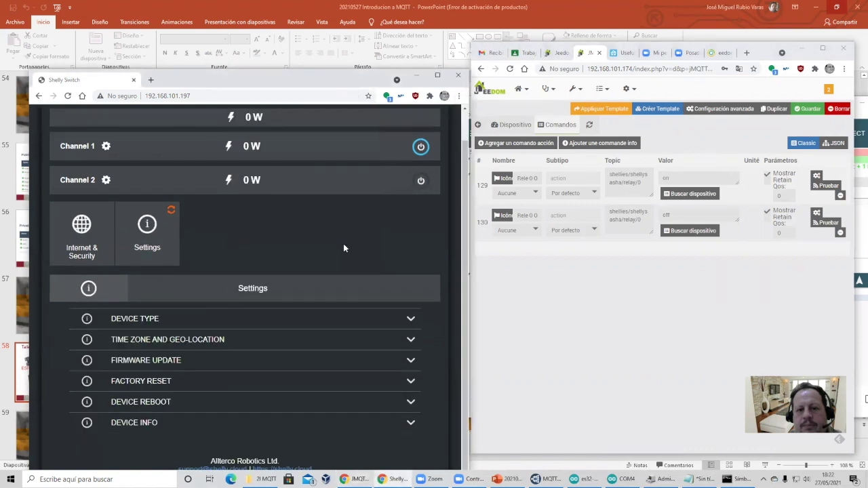